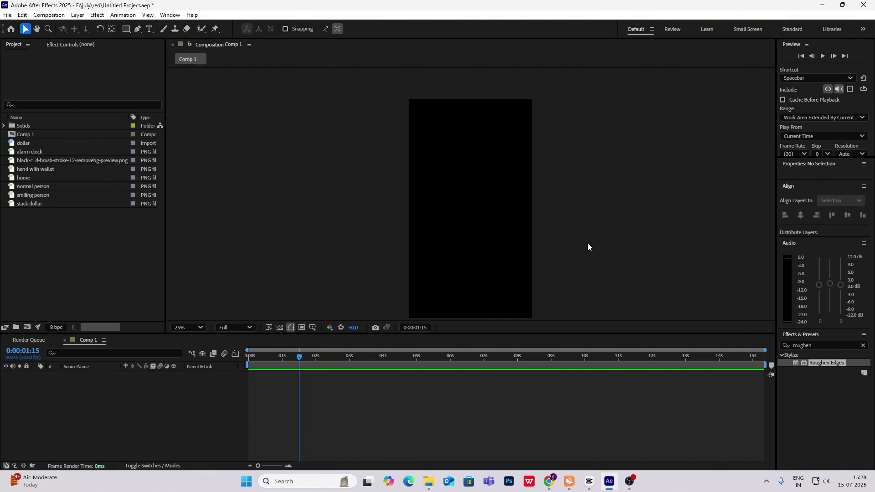
# Step: Switch to CapCut and rewind the reference video to its first frame
pyautogui.click(590, 481)
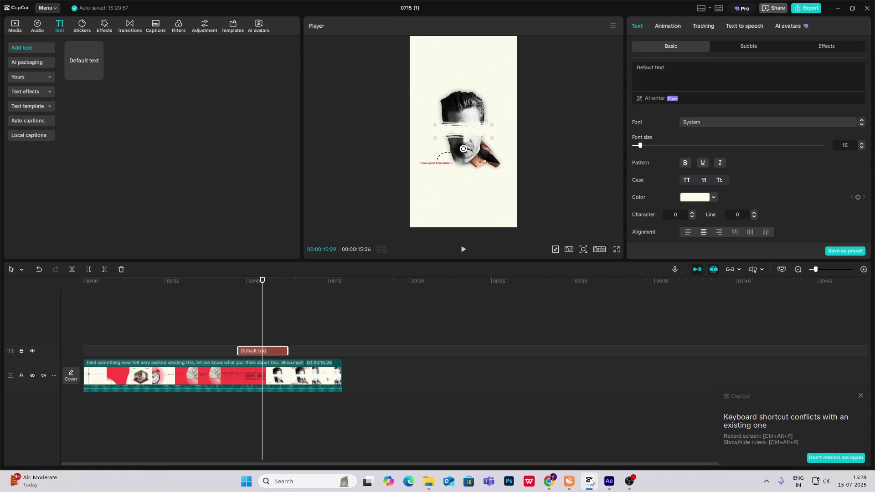
pyautogui.moveTo(133, 321); pyautogui.dragTo(84, 345)
pyautogui.click(91, 346)
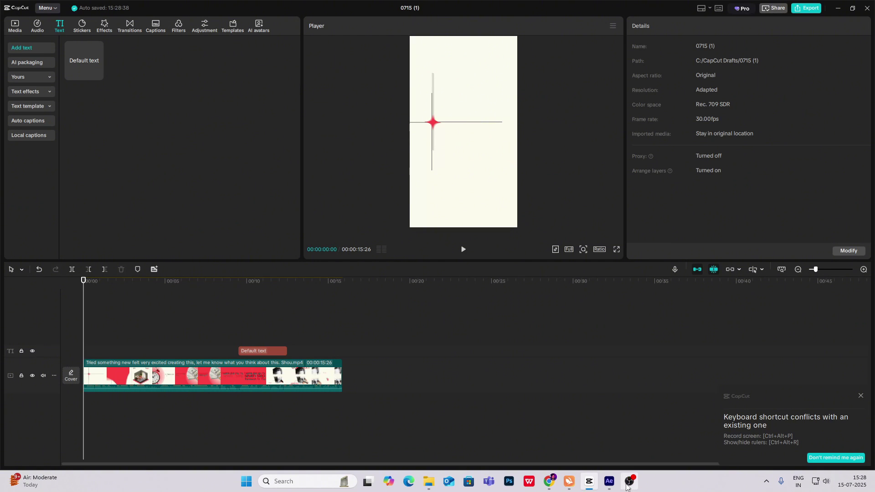
# Step: Switch to After Effects and create a 1080 × 1920 px pale yellow solid as the background of Comp 1
pyautogui.click(610, 481)
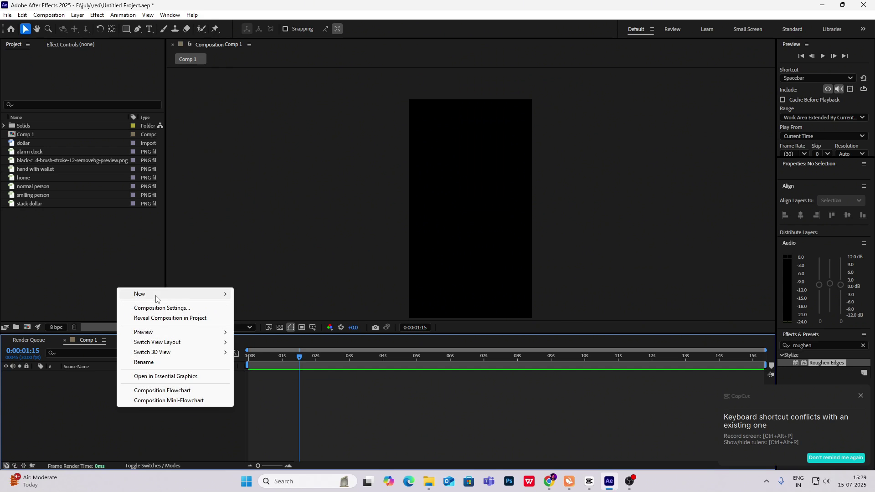
pyautogui.moveTo(155, 294)
pyautogui.click(255, 318)
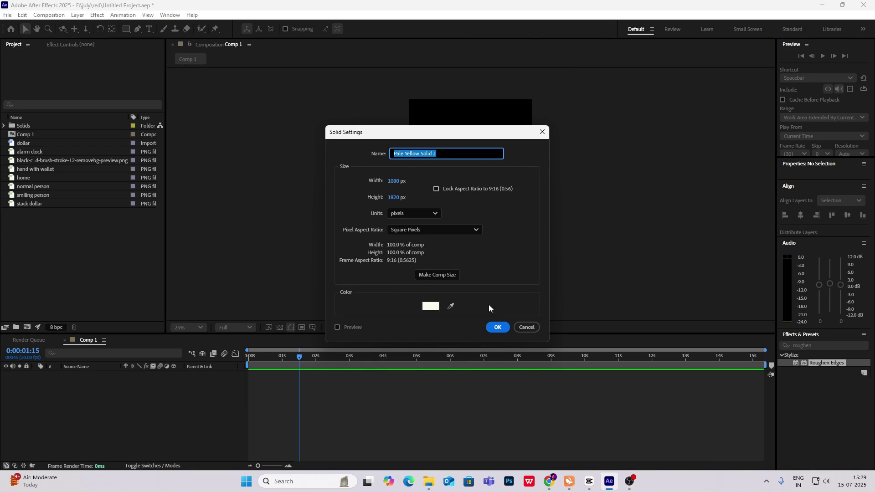
pyautogui.click(495, 327)
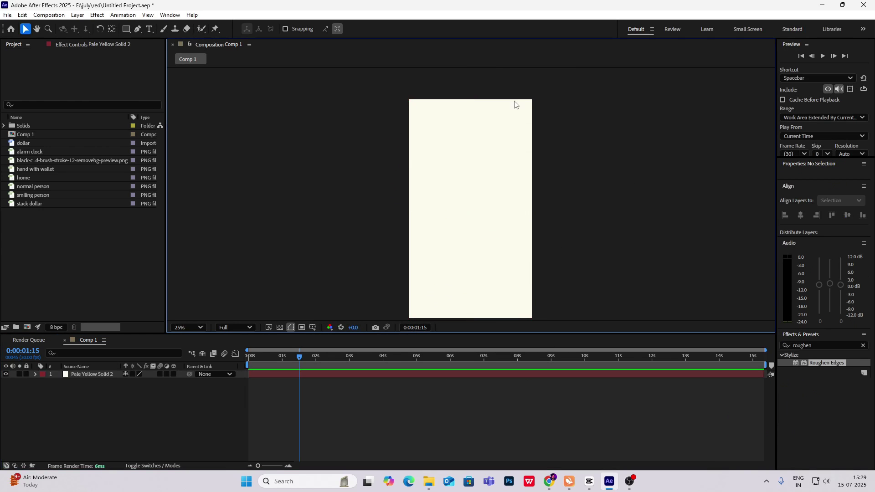
pyautogui.moveTo(471, 185); pyautogui.dragTo(470, 168)
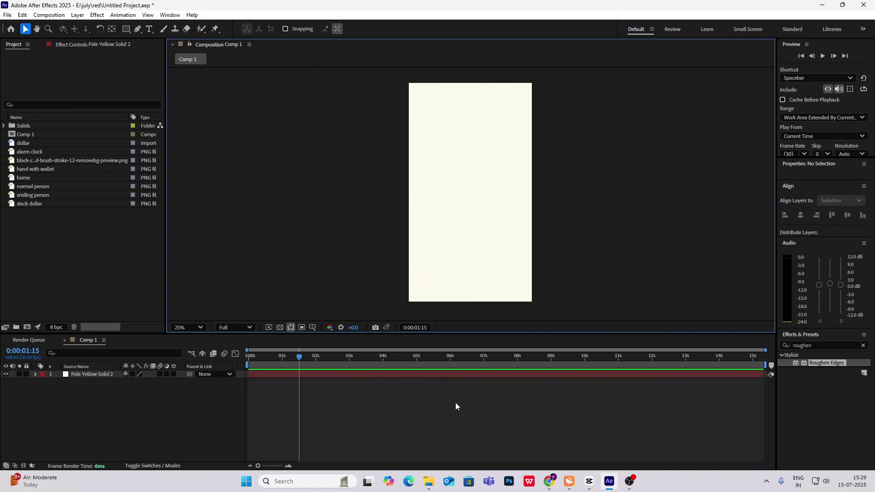
# Step: Set the Pen tool to no fill and a solid colour stroke, with no layer selected
pyautogui.click(142, 33)
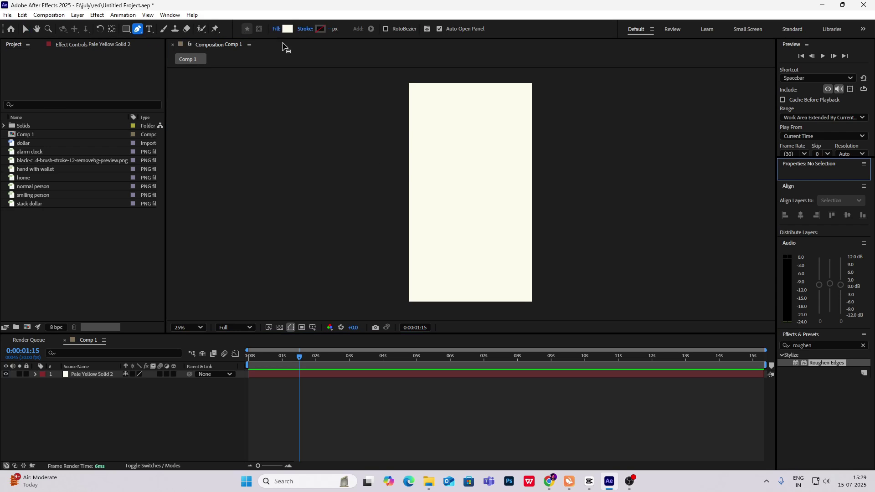
pyautogui.click(276, 31)
pyautogui.click(389, 215)
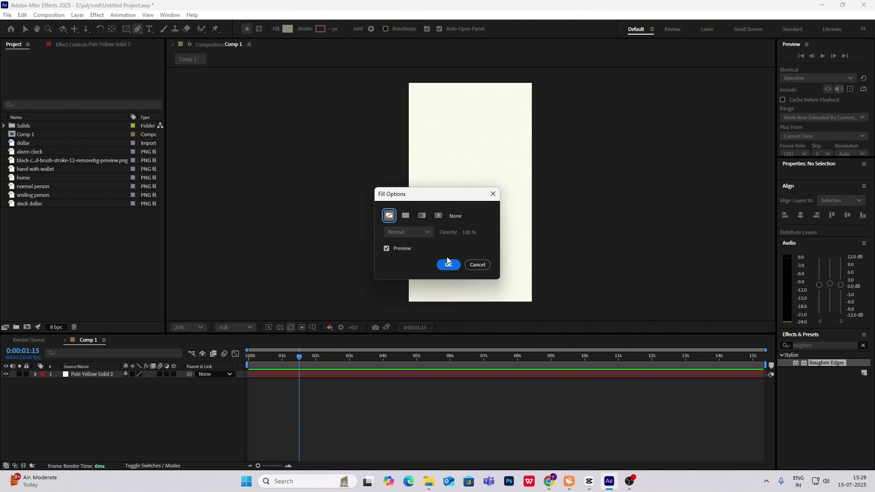
pyautogui.click(449, 263)
pyautogui.click(305, 31)
pyautogui.click(406, 217)
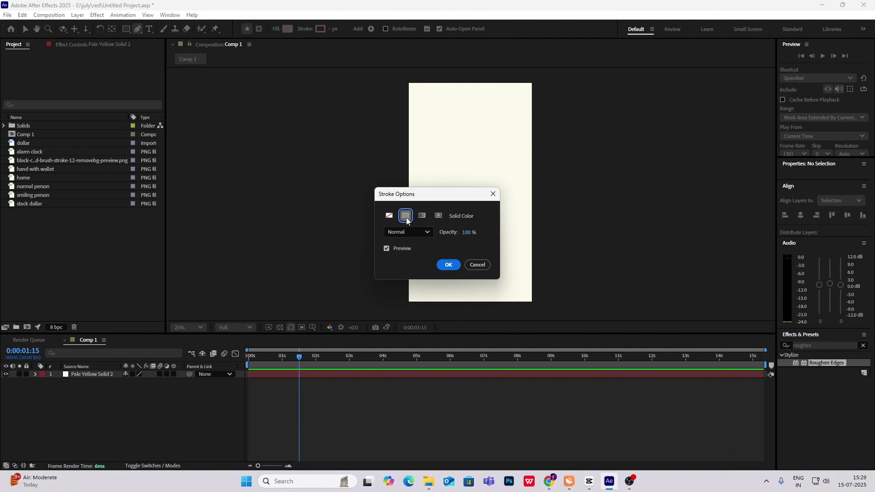
pyautogui.click(447, 266)
pyautogui.hotkey('ctrl', 'shift', 'a')
# Step: Display the proportional grid over the composition
pyautogui.click(313, 327)
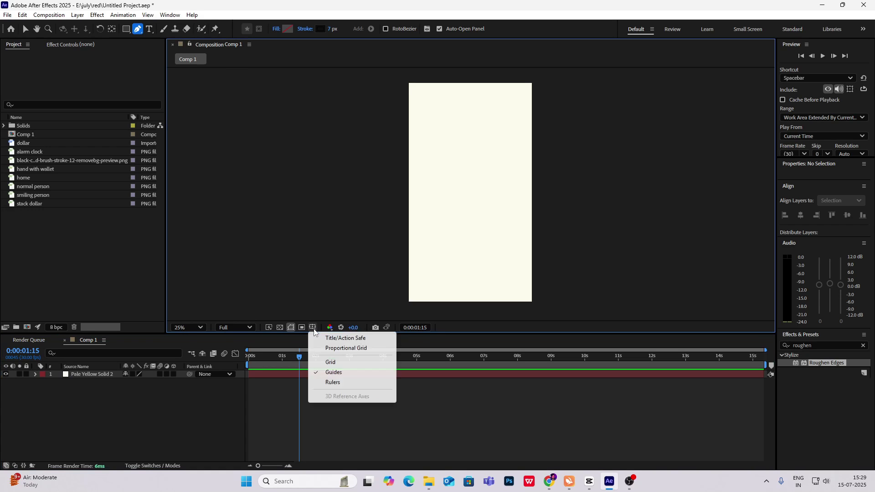
pyautogui.click(346, 348)
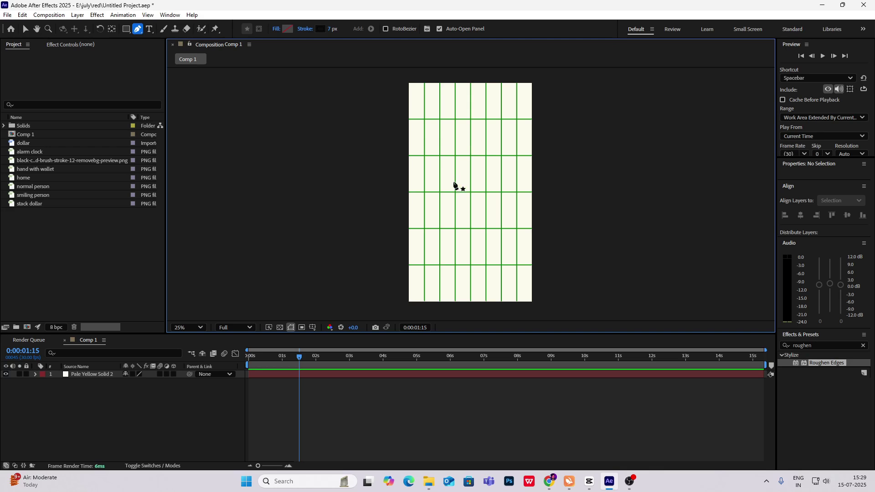
pyautogui.press('.')
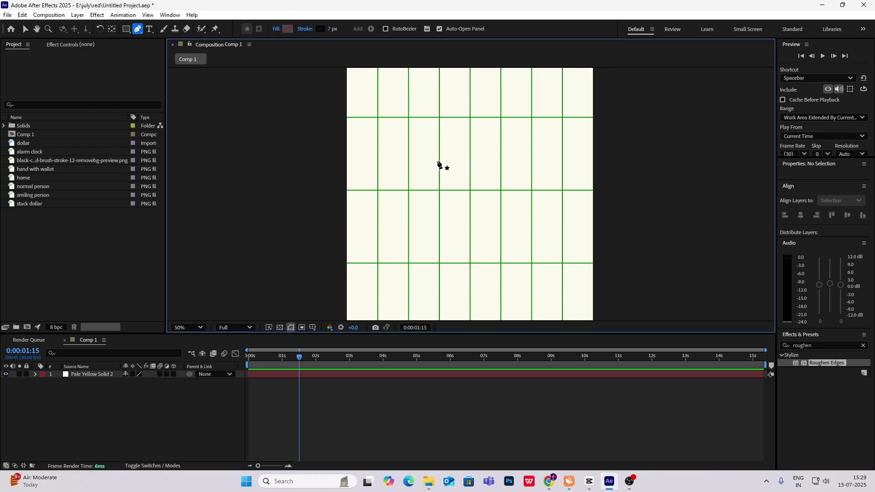
pyautogui.press(',')
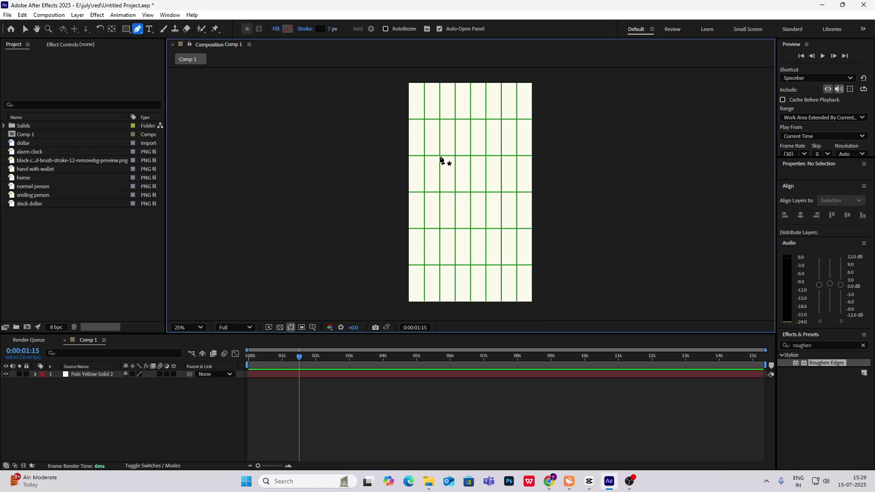
# Step: Draw two vertical lines on separate shape layers along the second and sixth vertical gridlines, spanning the two middle grid rows
pyautogui.click(439, 155)
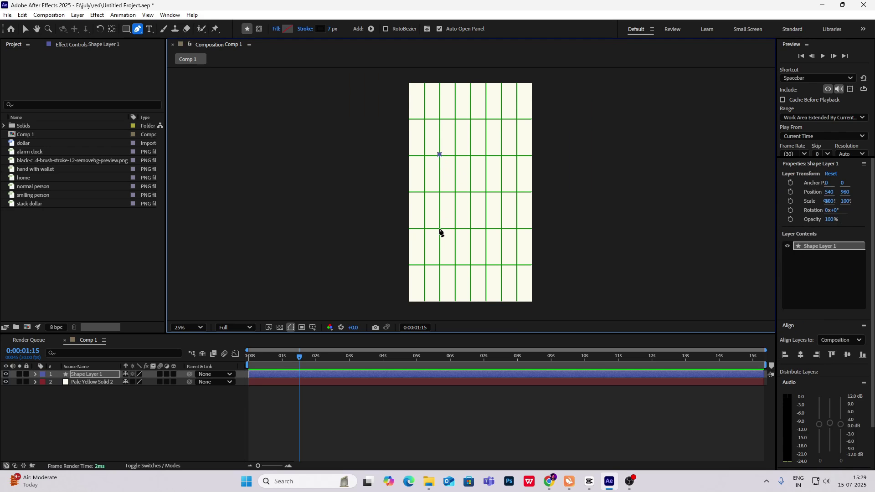
pyautogui.press('F2')
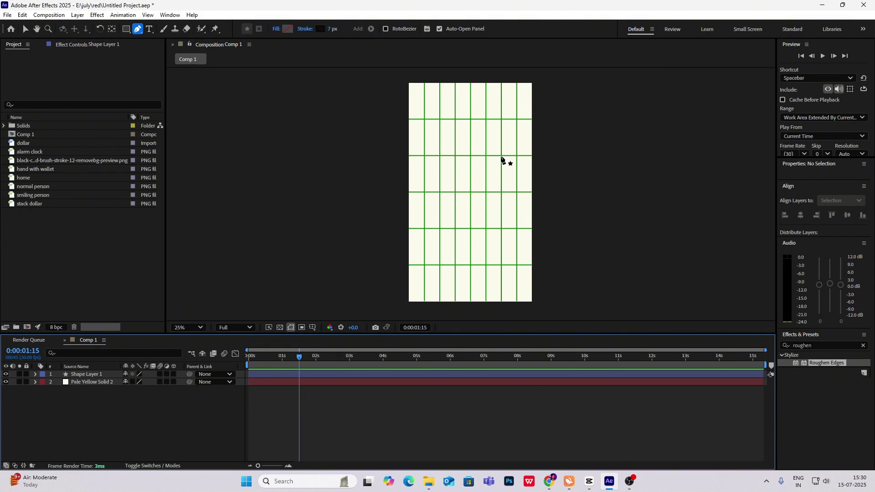
pyautogui.click(501, 155)
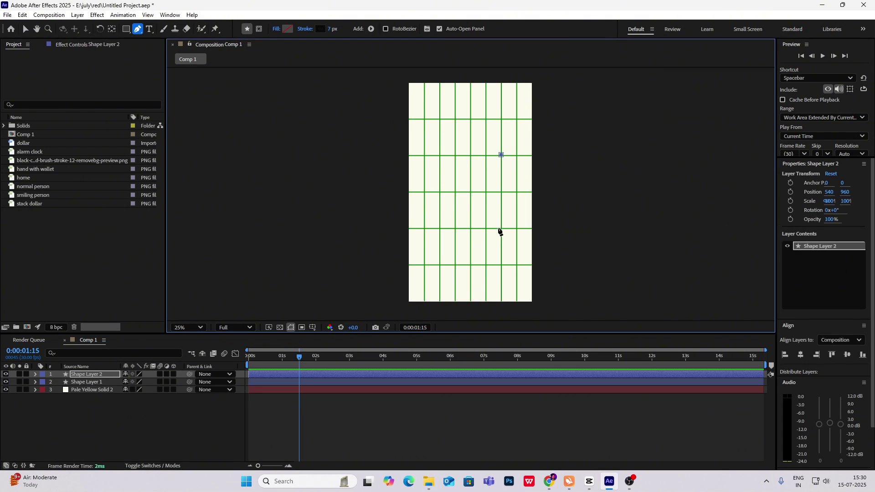
pyautogui.click(501, 228)
pyautogui.press('F2')
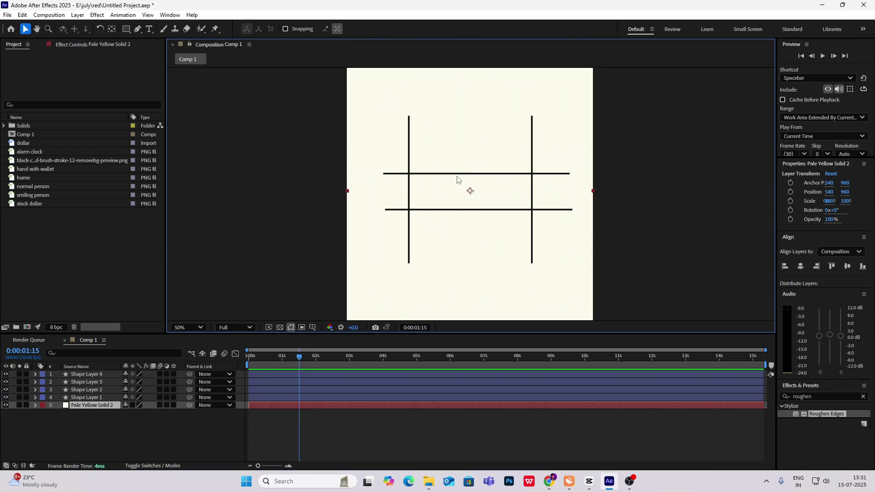
# Step: Show the Position of both horizontal line layers and place the upper line at 557, 855 and the lower one at 563, 1043
pyautogui.press('p')
pyautogui.click(166, 449)
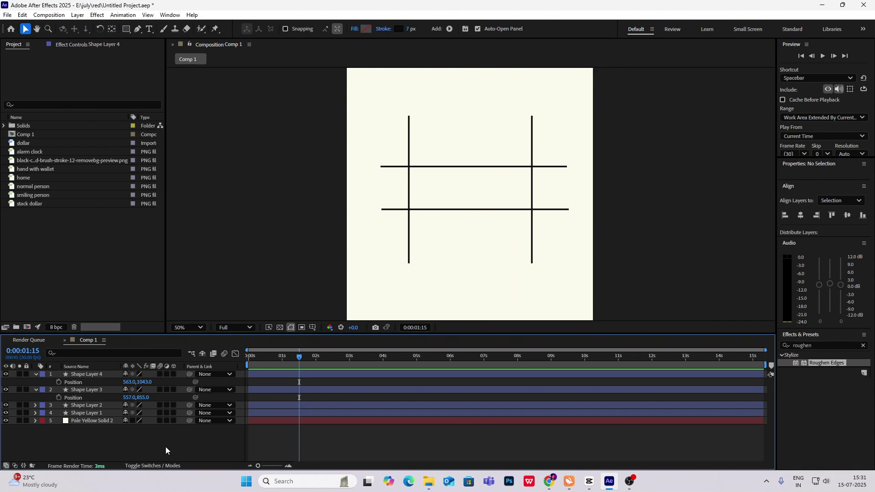
pyautogui.scroll(-2, 491, 241)
# Step: Compare the lines with the CapCut reference and set the stroke width of all four line layers to 4 px
pyautogui.click(589, 483)
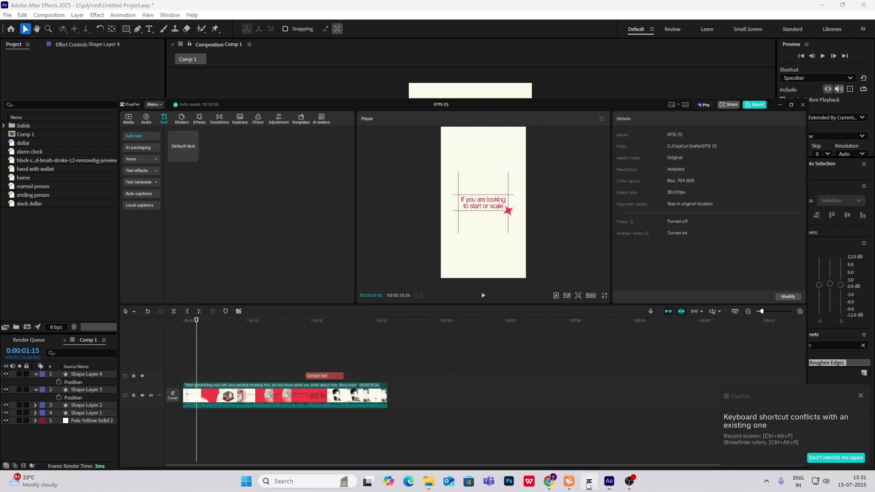
pyautogui.click(588, 484)
pyautogui.click(36, 374)
pyautogui.click(36, 384)
pyautogui.click(103, 377)
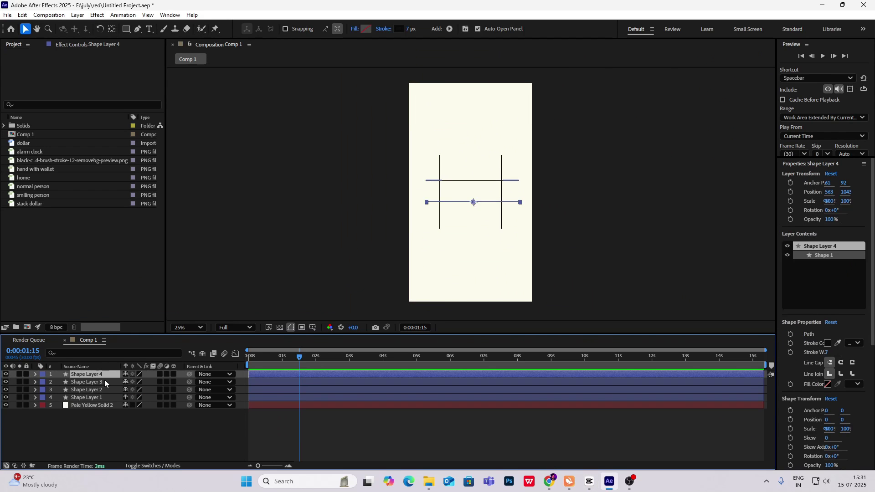
pyautogui.keyDown('shift'); pyautogui.click(100, 396); pyautogui.keyUp('shift')
pyautogui.click(411, 29)
pyautogui.write('4')
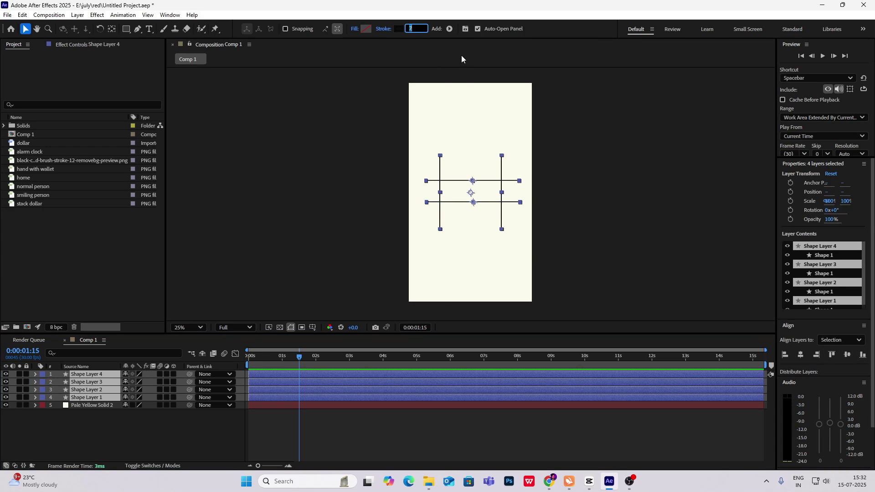
pyautogui.click(178, 415)
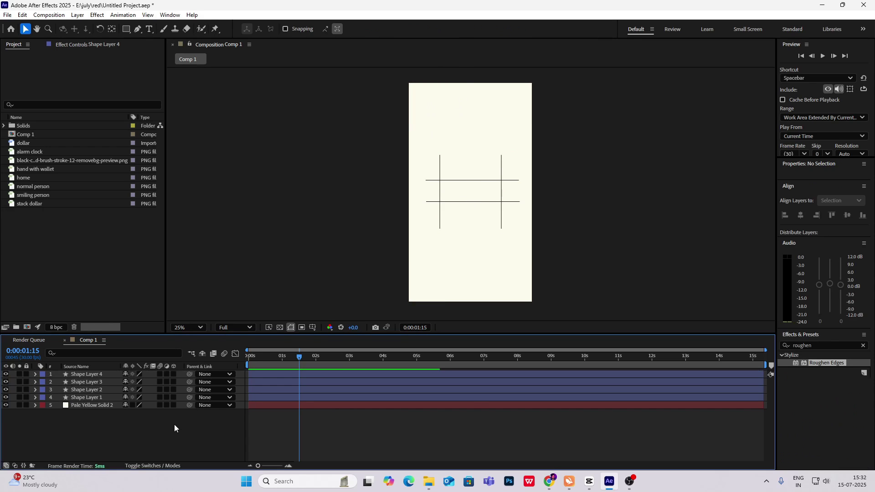
# Step: Examine the opening second of the CapCut reference video for the star and line animation, and return to After Effects
pyautogui.scroll(2, 492, 185)
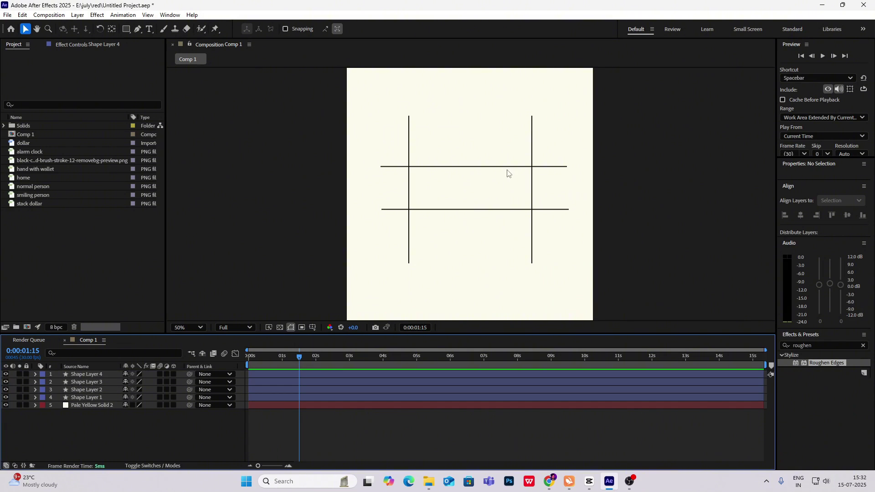
pyautogui.scroll(-2, 483, 176)
pyautogui.click(589, 481)
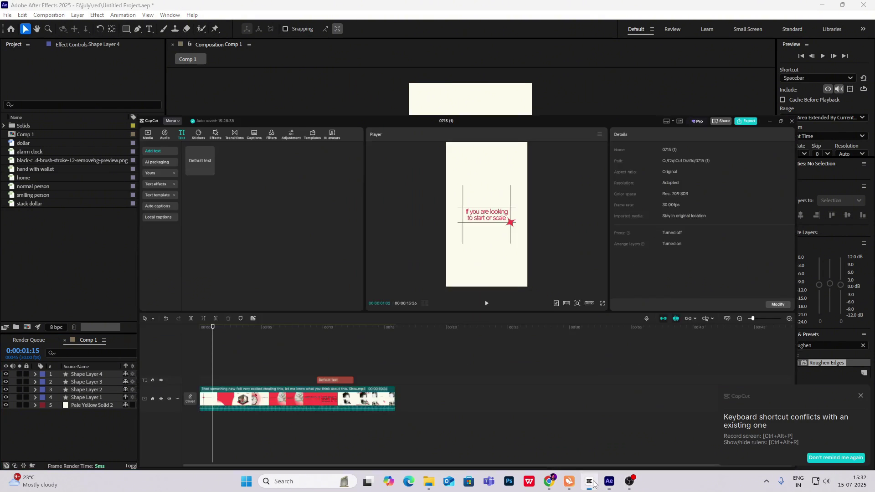
pyautogui.moveTo(103, 329); pyautogui.dragTo(83, 328)
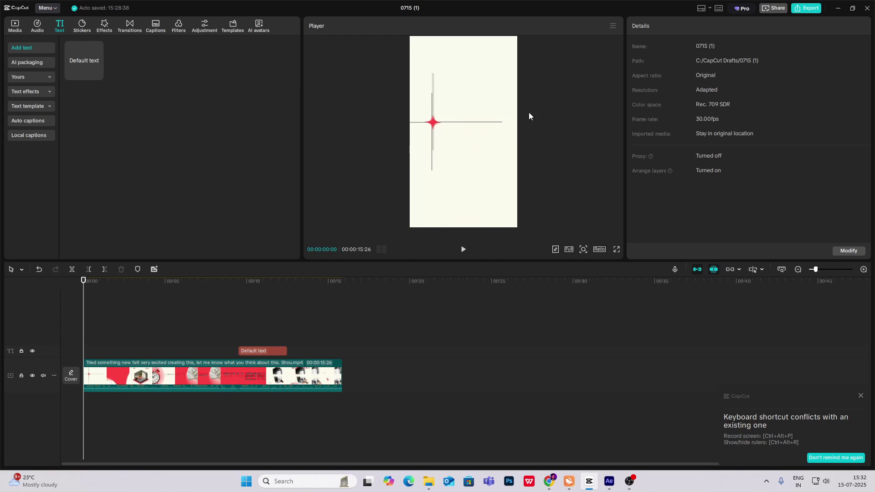
pyautogui.moveTo(83, 334)
pyautogui.mouseDown()
pyautogui.moveTo(106, 336)
pyautogui.moveTo(88, 338)
pyautogui.moveTo(97, 340)
pyautogui.mouseUp()
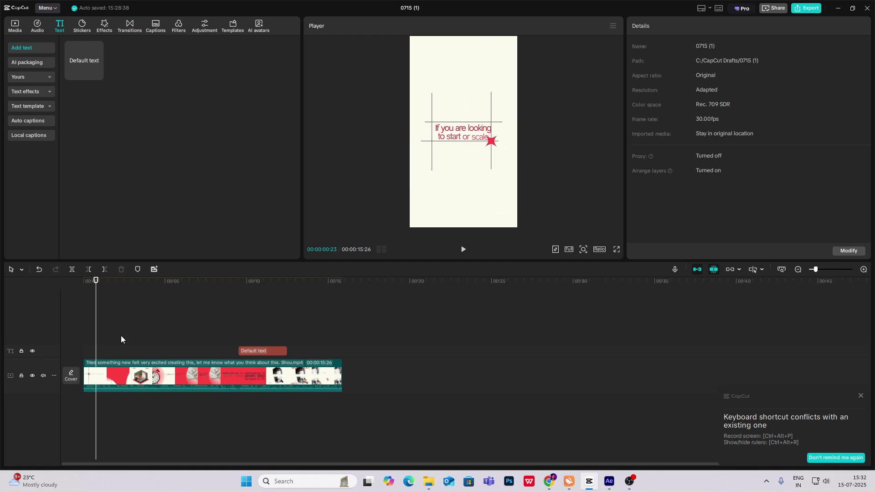
pyautogui.click(609, 481)
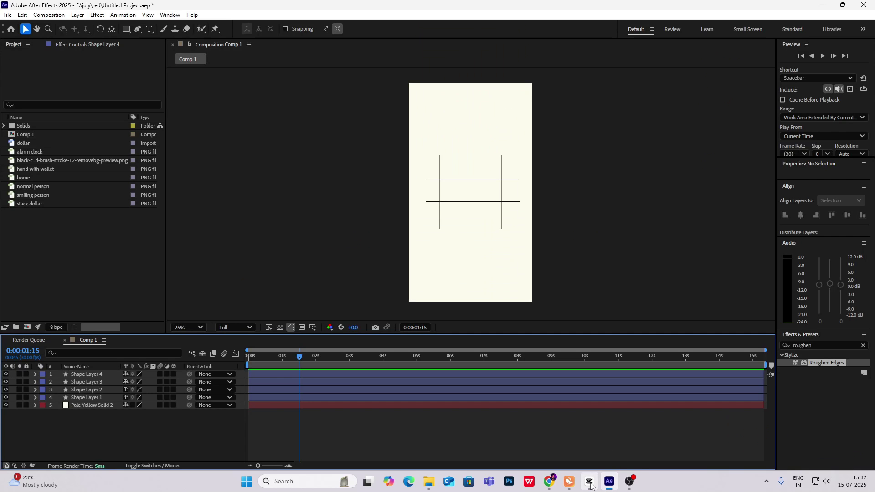
pyautogui.click(609, 481)
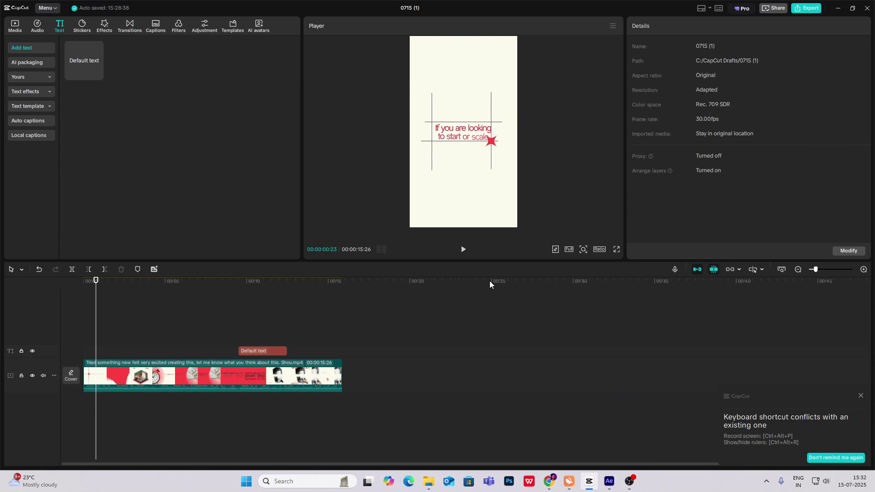
pyautogui.click(596, 480)
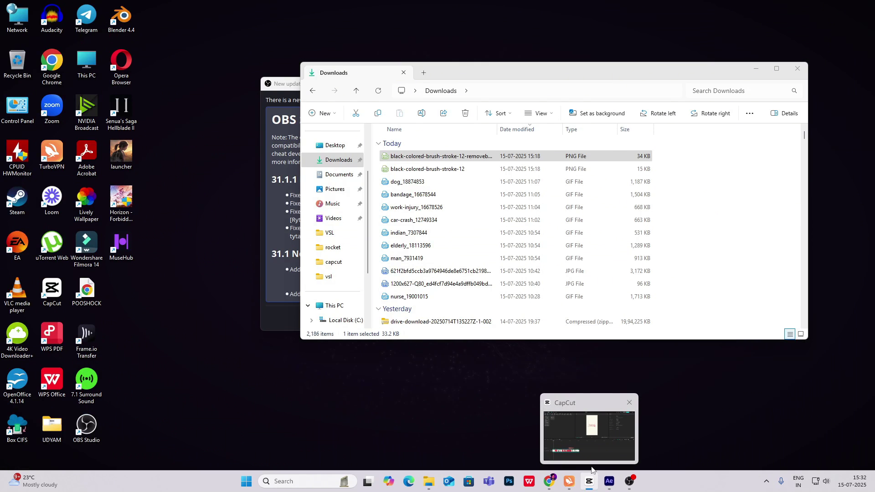
pyautogui.click(609, 481)
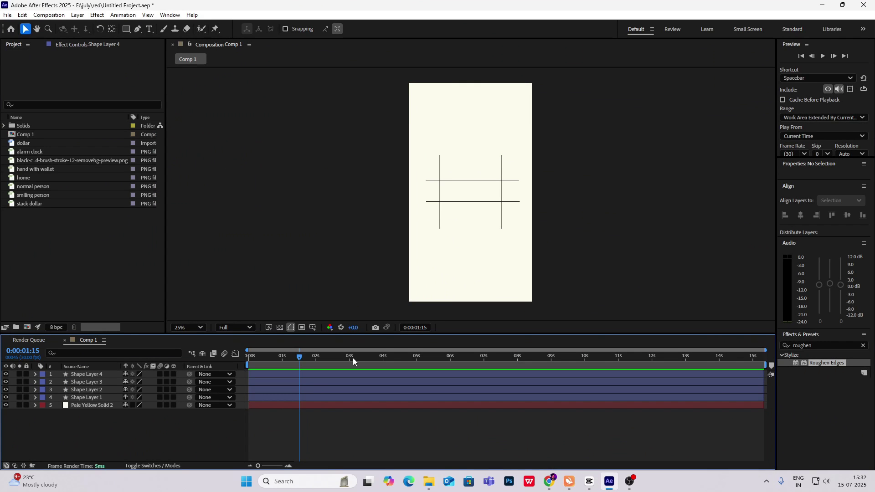
# Step: Draw a five-pointed star with an outer radius of about 95 px above the first vertical line and centre its anchor point
pyautogui.click(126, 29)
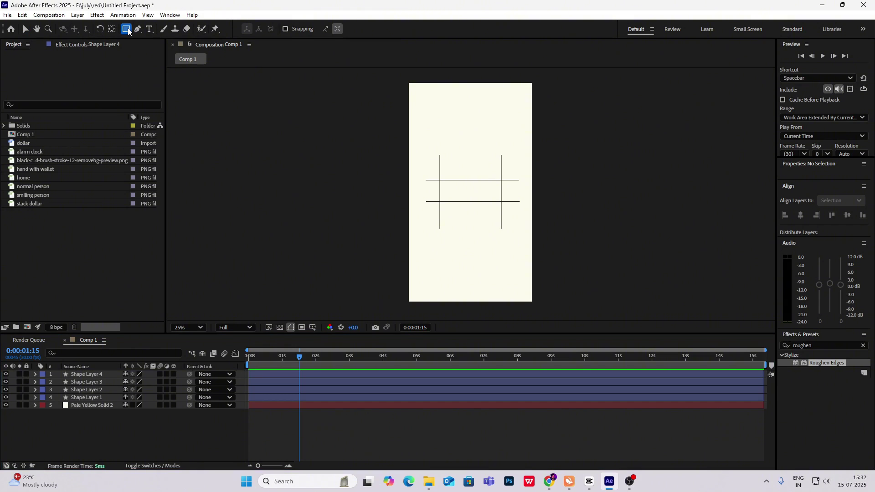
pyautogui.click(170, 68)
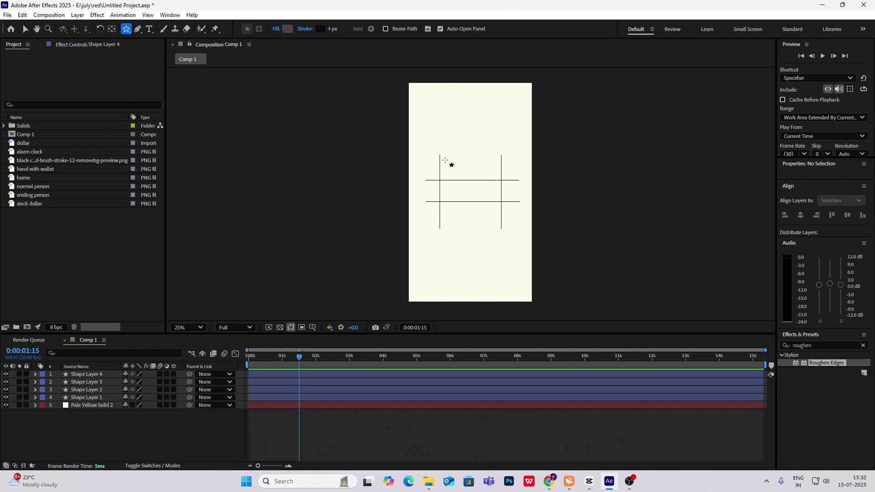
pyautogui.click(143, 423)
pyautogui.moveTo(445, 110); pyautogui.dragTo(458, 116)
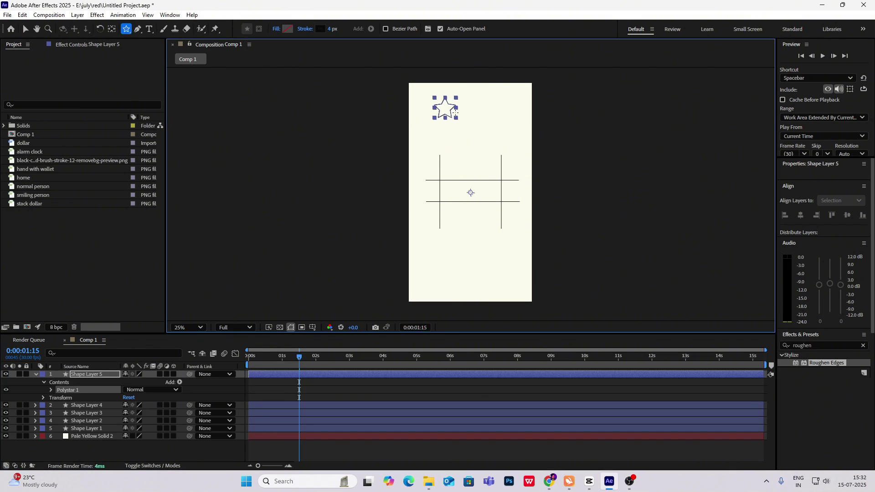
pyautogui.hotkey('ctrl', 'alt', 'Home')
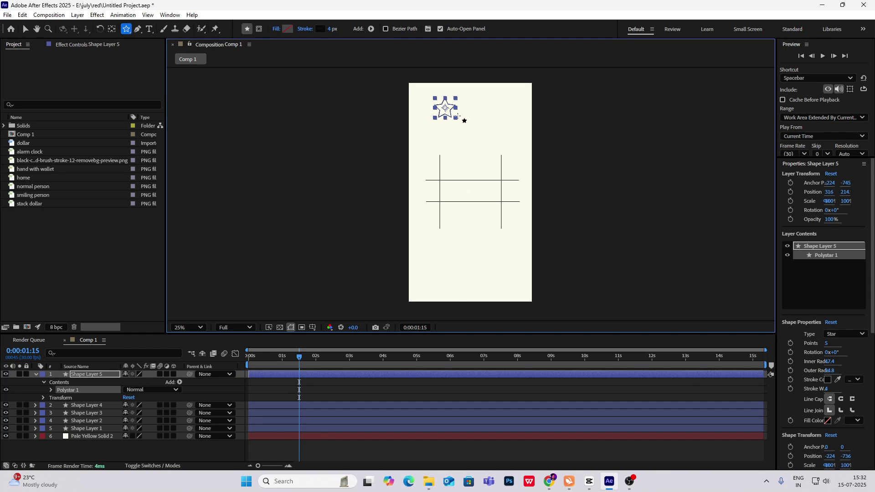
# Step: Open the star's polystar path properties and set its number of points to 4
pyautogui.click(50, 388)
pyautogui.click(58, 397)
pyautogui.scroll(-2, 88, 398)
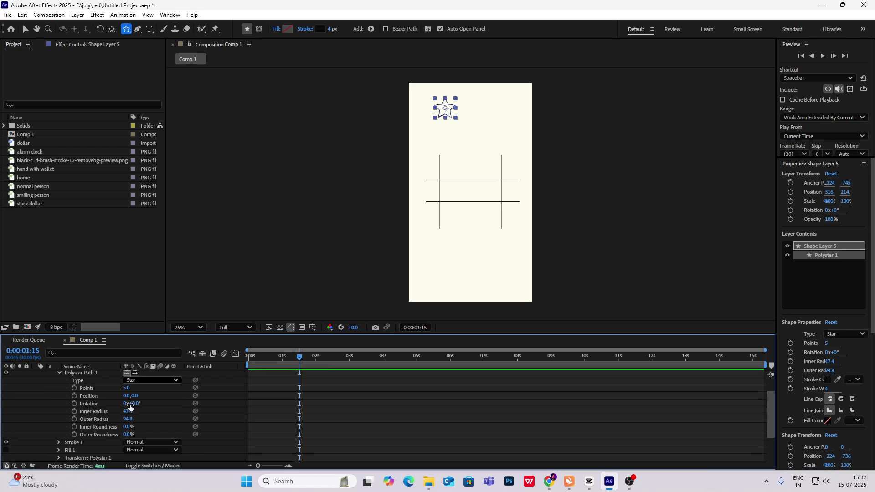
pyautogui.click(128, 389)
pyautogui.write('4')
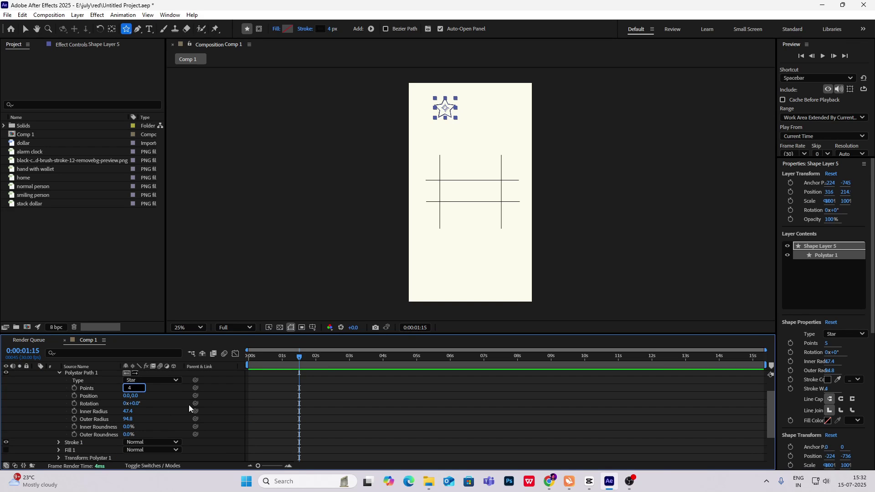
pyautogui.click(226, 393)
pyautogui.scroll(2, 458, 130)
# Step: Reshape the star with an inner radius of 36.4, an outer radius of 128.8 and an inner roundness of 228%
pyautogui.press('space')
pyautogui.moveTo(449, 110); pyautogui.dragTo(449, 235)
pyautogui.scroll(1, 444, 156)
pyautogui.press('space')
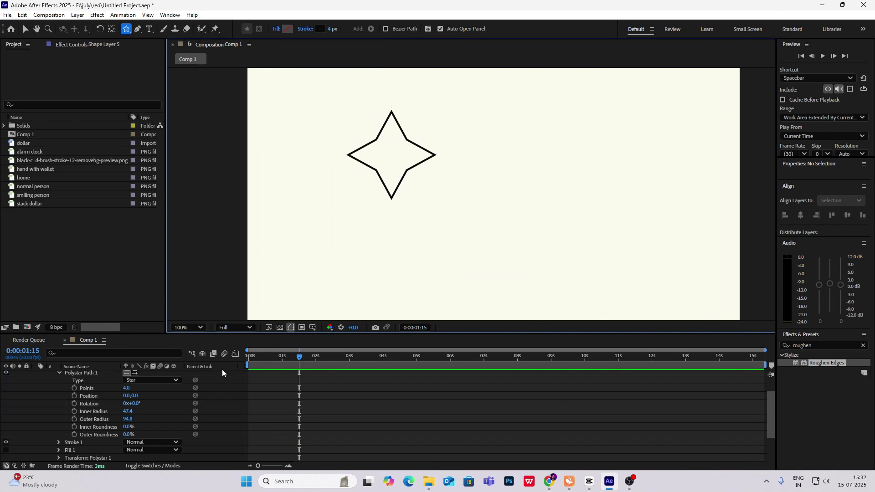
pyautogui.moveTo(130, 415); pyautogui.dragTo(840, 420)
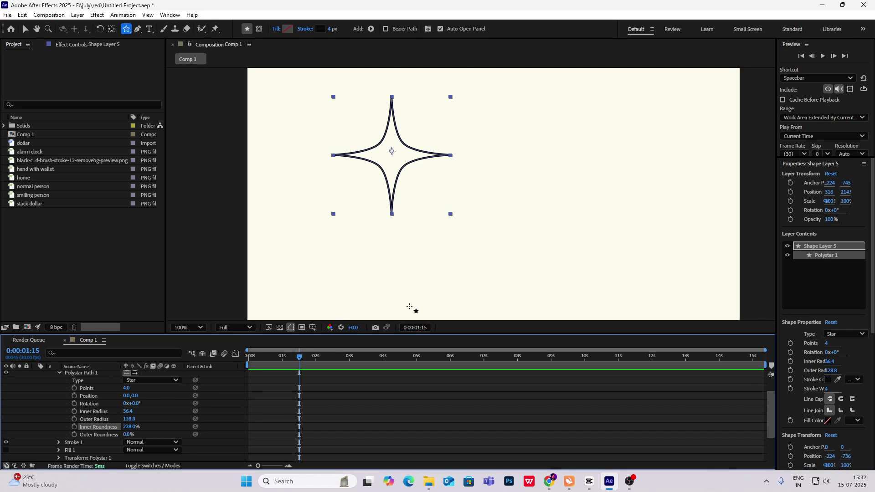
pyautogui.click(25, 29)
pyautogui.click(484, 239)
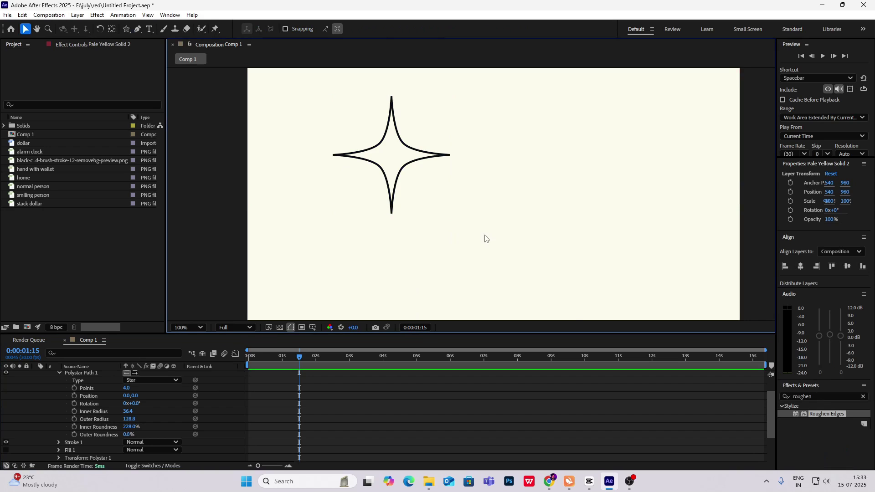
pyautogui.press(',')
pyautogui.press(',')
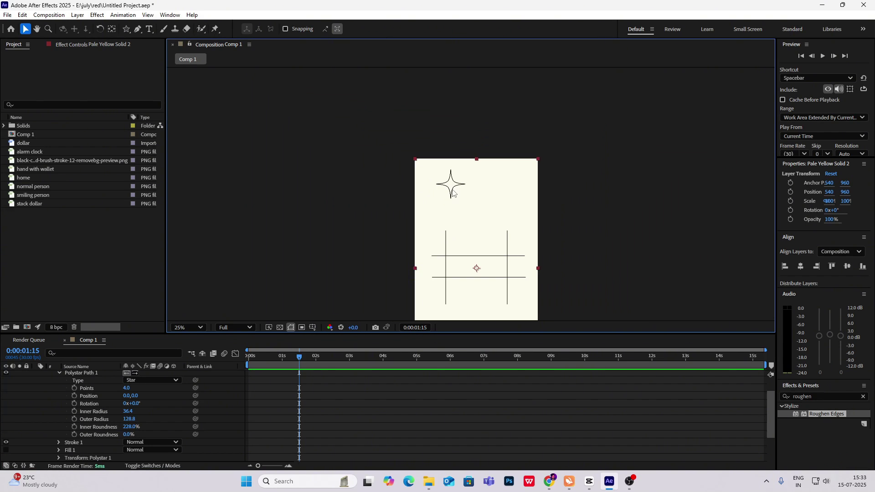
pyautogui.press('.')
pyautogui.press('.')
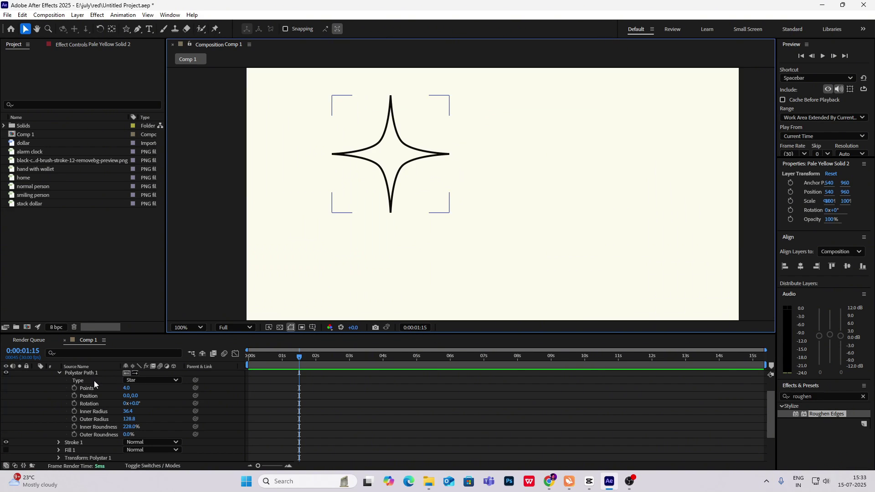
# Step: Scale the star layer to 75% and centre its anchor point within the shape
pyautogui.scroll(2, 98, 382)
pyautogui.click(86, 372)
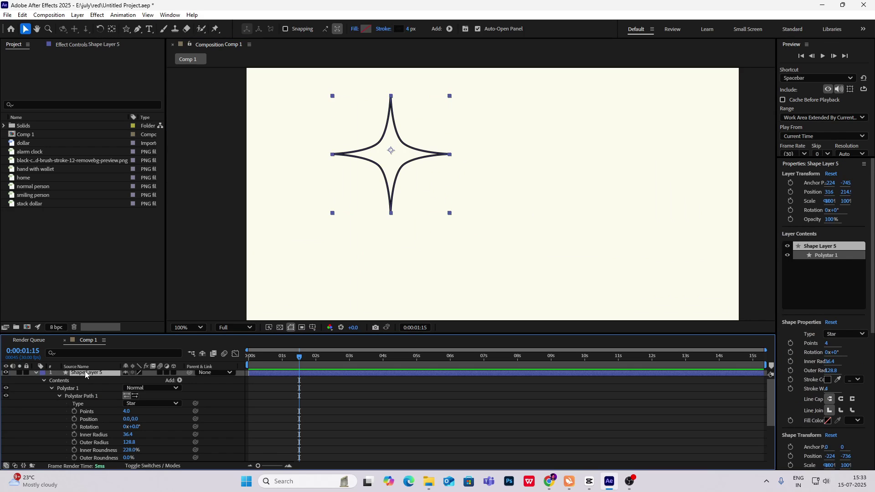
pyautogui.press('s')
pyautogui.moveTo(144, 385); pyautogui.dragTo(132, 384)
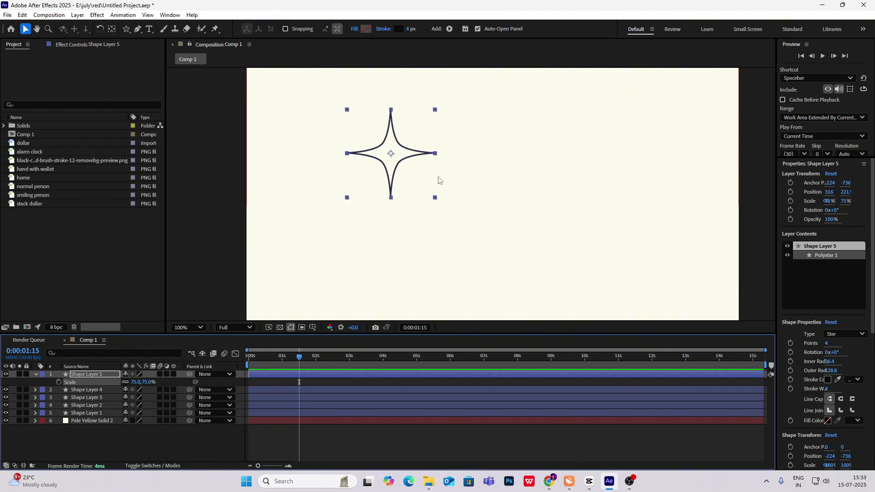
# Step: Fill the star with a solid pinkish-red colour
pyautogui.click(397, 154)
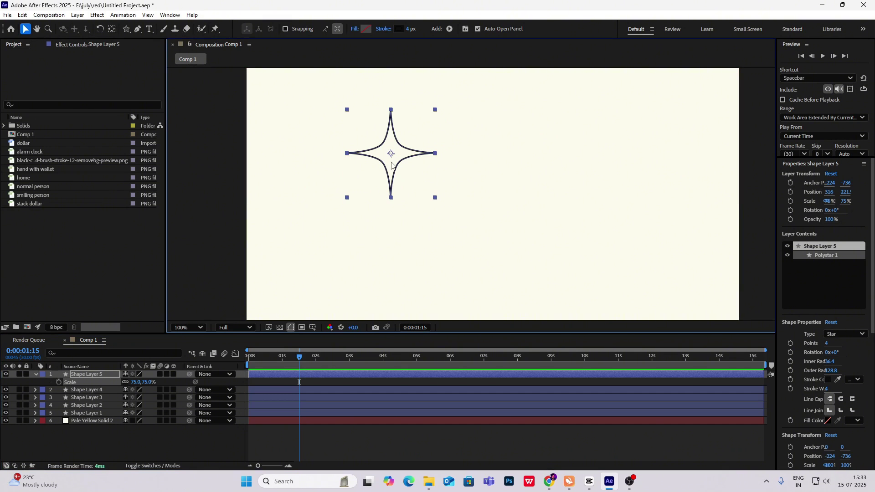
pyautogui.click(365, 29)
pyautogui.click(460, 189)
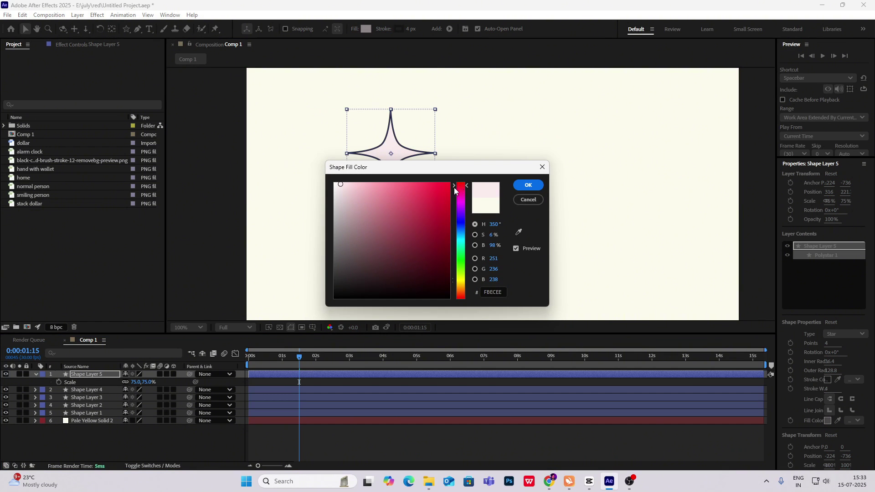
pyautogui.click(412, 196)
pyautogui.click(528, 185)
pyautogui.scroll(-1, 389, 154)
pyautogui.click(389, 154)
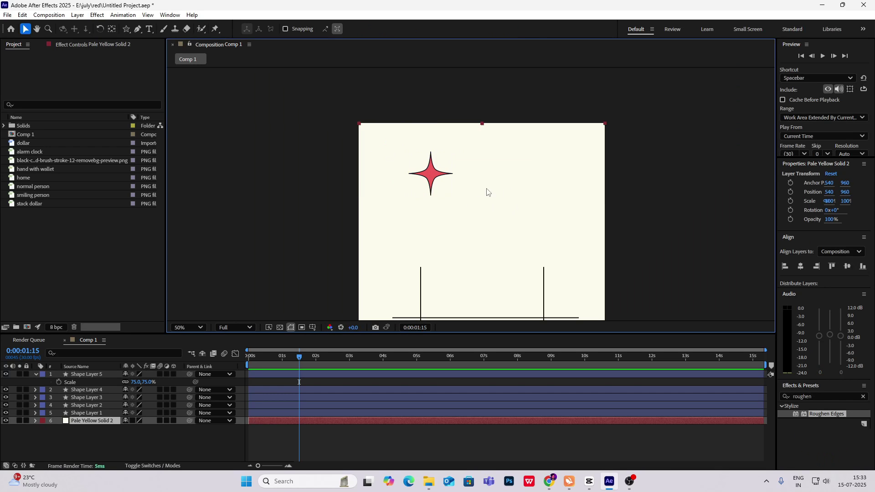
# Step: Set the star's stroke to none so only the fill remains
pyautogui.click(89, 374)
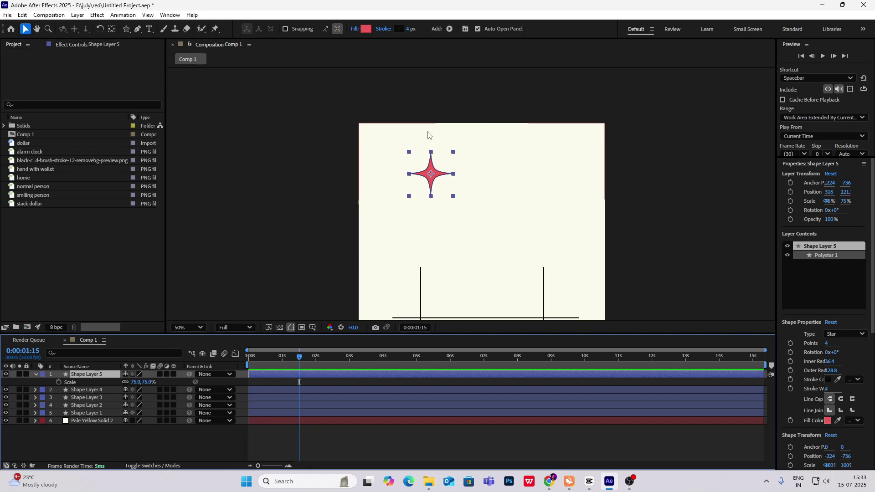
pyautogui.click(385, 30)
pyautogui.click(478, 264)
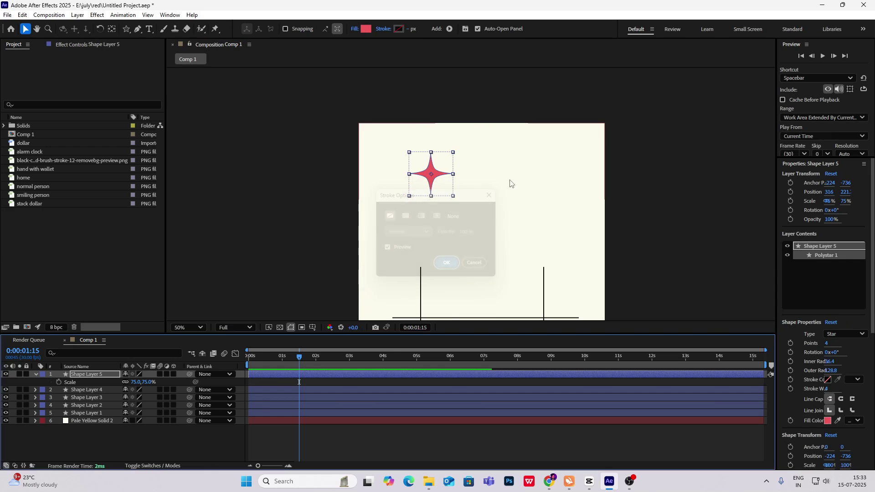
pyautogui.click(521, 172)
pyautogui.press(',')
pyautogui.press(',')
pyautogui.press('.')
pyautogui.press('.')
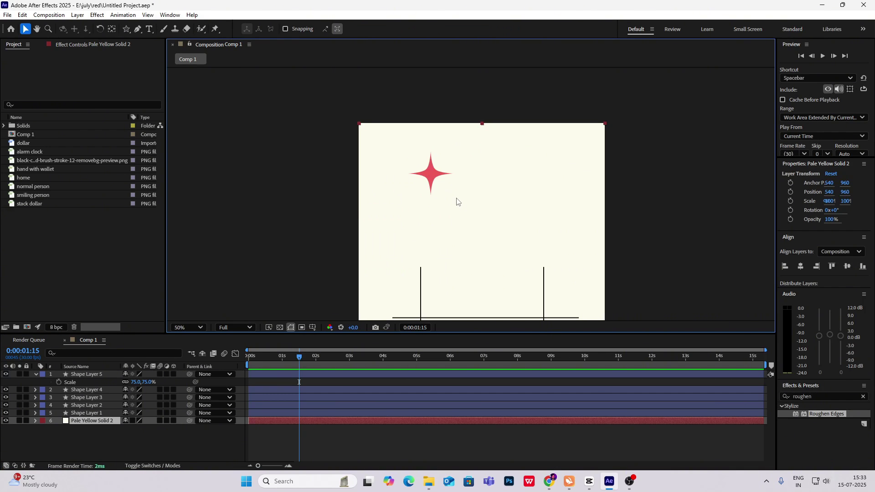
# Step: Collapse the properties of Shape Layer 5 and rename the layer "star"
pyautogui.click(37, 373)
pyautogui.click(85, 374)
pyautogui.press('Return')
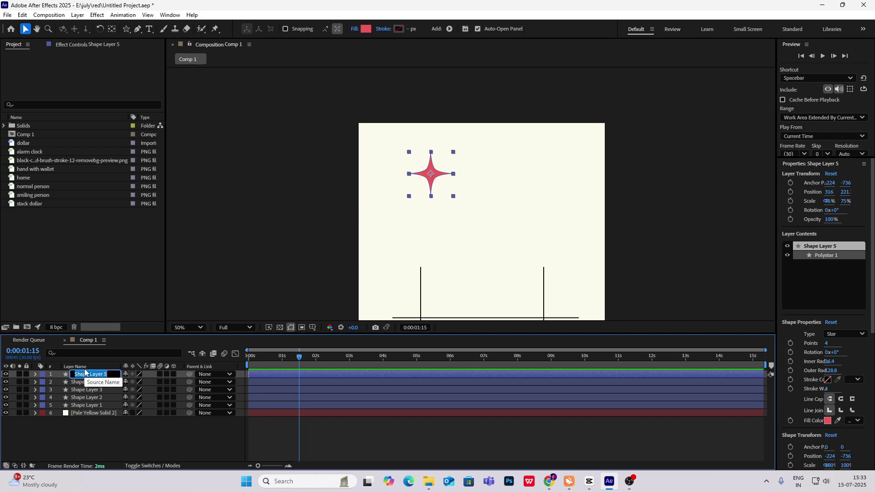
pyautogui.write('s')
pyautogui.press('Return')
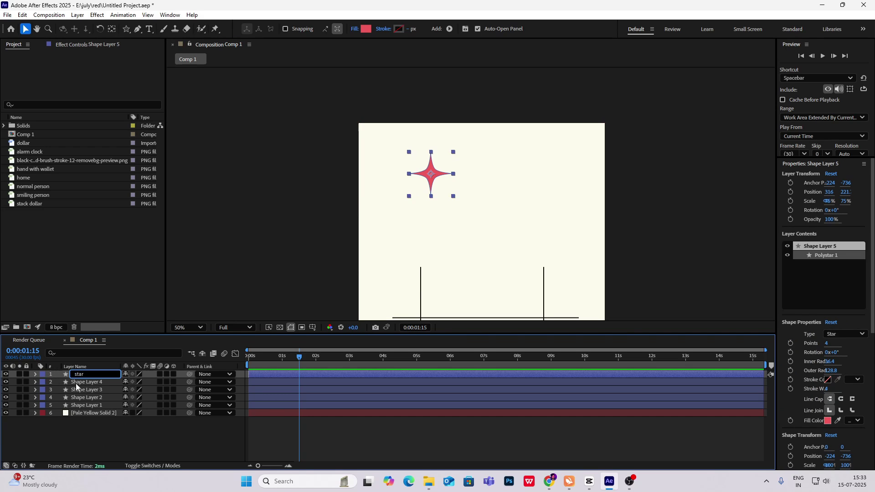
pyautogui.click(134, 449)
# Step: Check the CapCut reference, return to After Effects and move the star onto the crossing of the right-hand vertical and lower horizontal lines
pyautogui.press(',')
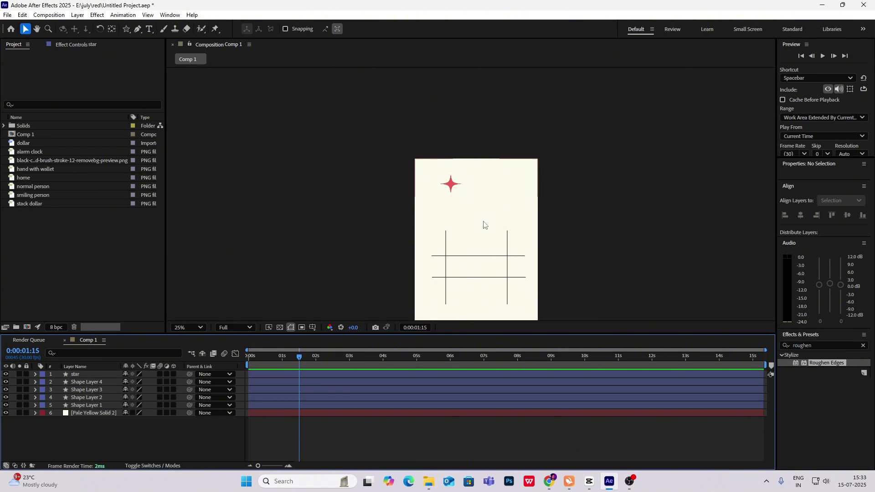
pyautogui.hotkey('alt', 'Tab')
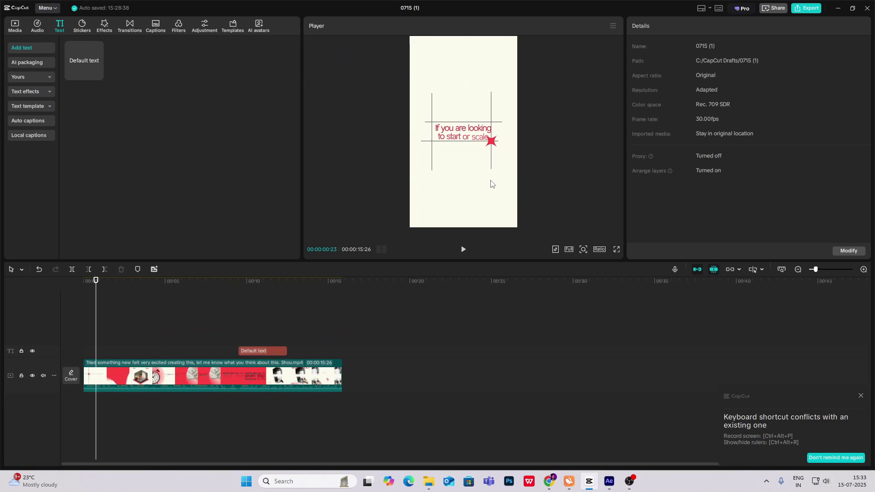
pyautogui.click(610, 481)
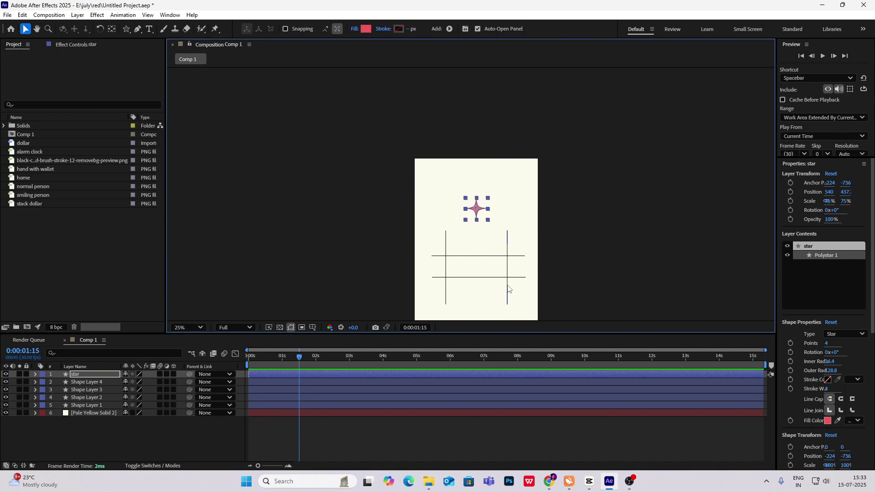
pyautogui.moveTo(476, 211); pyautogui.dragTo(507, 277)
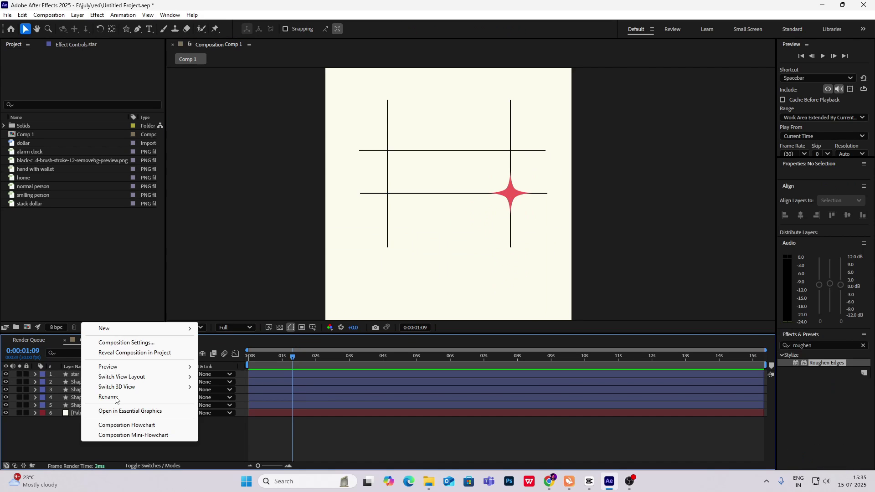
# Step: Add a null object to the composition and rename it "star control"
pyautogui.moveTo(125, 329)
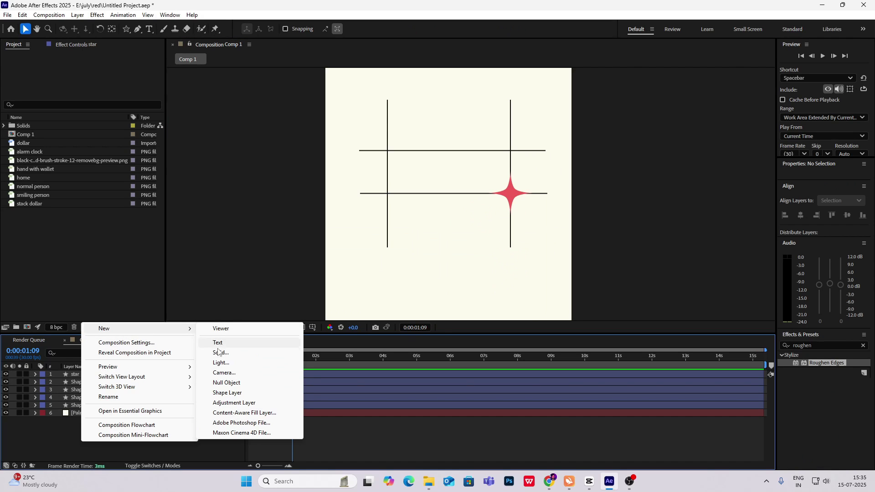
pyautogui.click(230, 382)
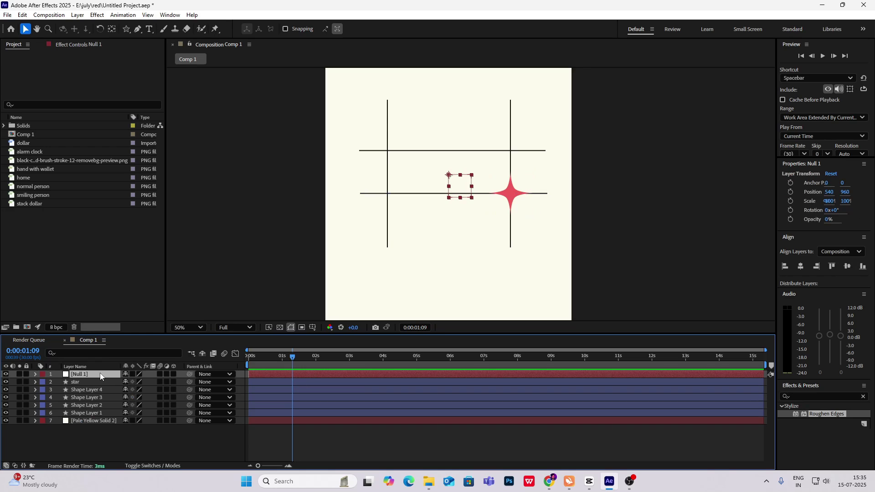
pyautogui.press('Return')
pyautogui.write('star control')
pyautogui.click(141, 441)
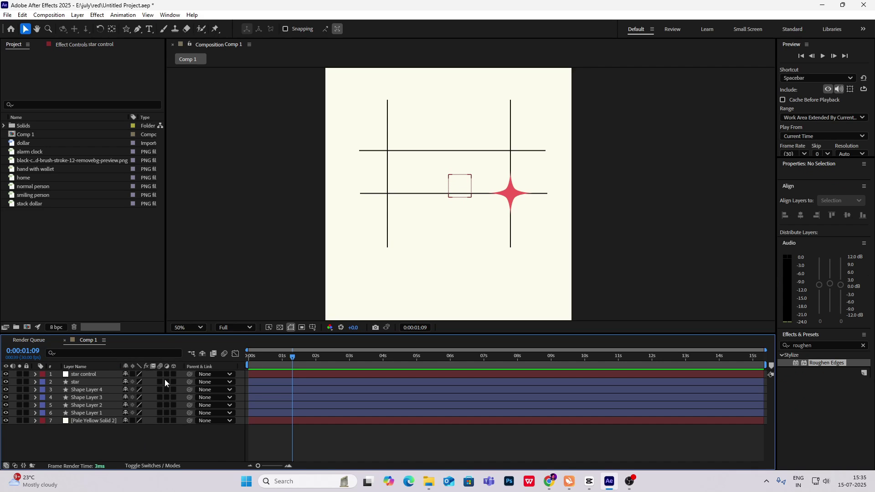
# Step: Parent the star, the lower horizontal line (Shape Layer 4) and the right-hand vertical line (Shape Layer 2) to the star control null
pyautogui.click(100, 406)
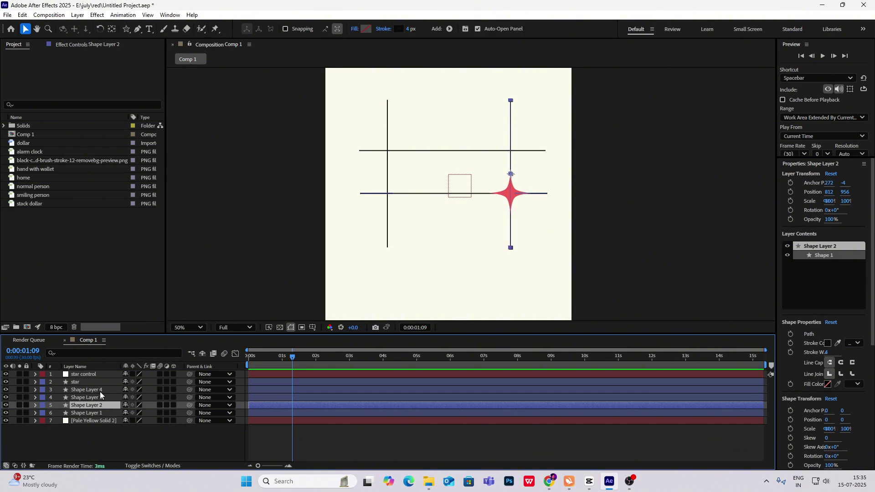
pyautogui.keyDown('ctrl'); pyautogui.click(100, 390); pyautogui.keyUp('ctrl')
pyautogui.keyDown('ctrl'); pyautogui.click(100, 413); pyautogui.keyUp('ctrl')
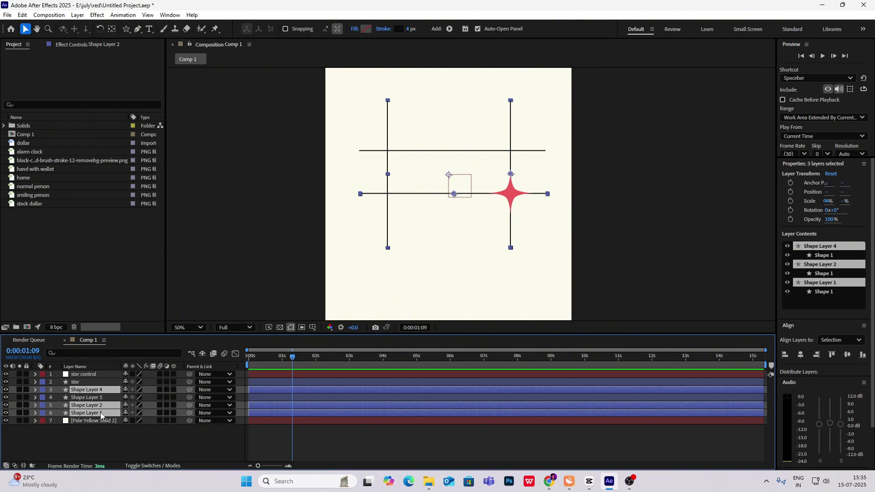
pyautogui.keyDown('ctrl'); pyautogui.click(100, 411); pyautogui.keyUp('ctrl')
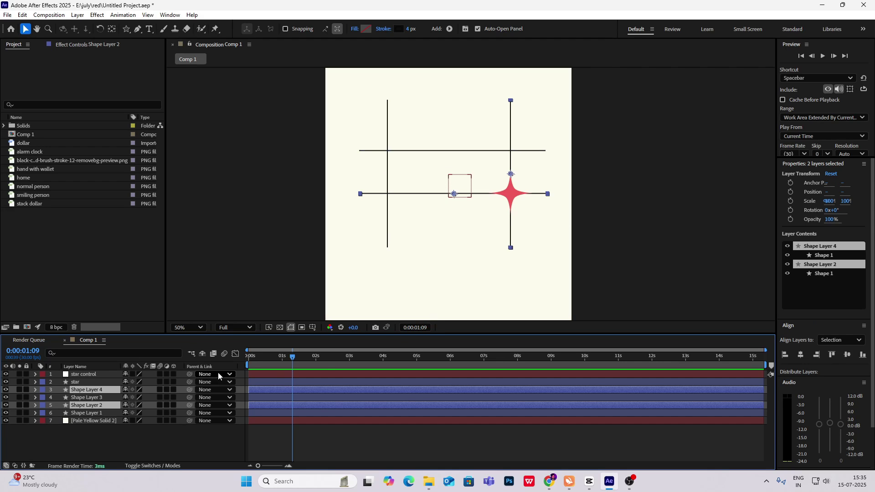
pyautogui.keyDown('ctrl'); pyautogui.click(85, 383); pyautogui.keyUp('ctrl')
pyautogui.moveTo(191, 382); pyautogui.dragTo(78, 376)
pyautogui.click(176, 432)
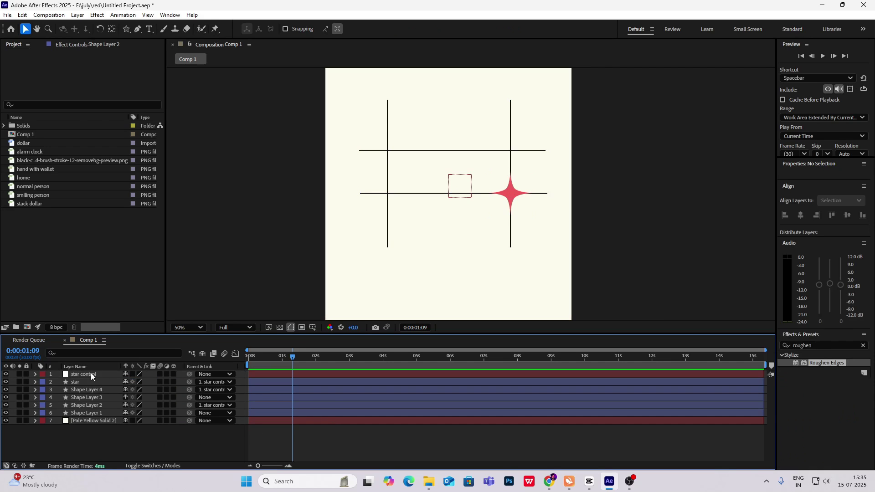
# Step: Move the star control null's anchor point to the centre of the star, at anchor values of 272, 80
pyautogui.click(91, 374)
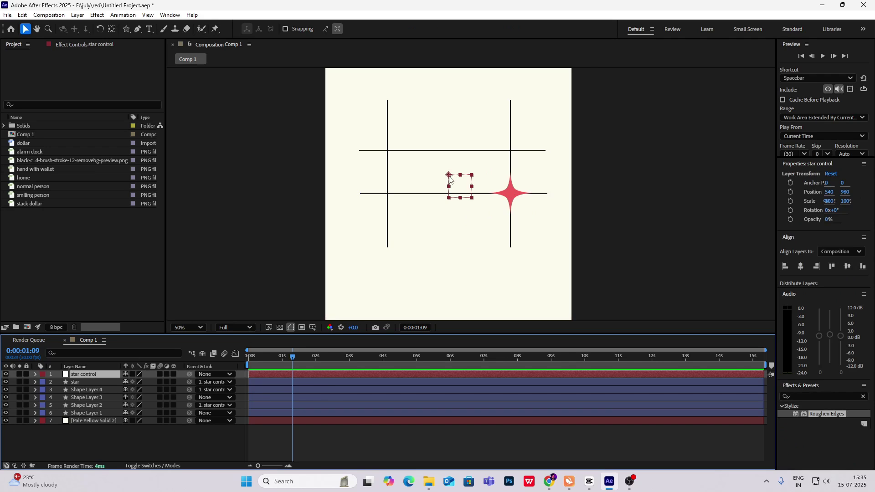
pyautogui.press('y')
pyautogui.moveTo(449, 175); pyautogui.dragTo(512, 194)
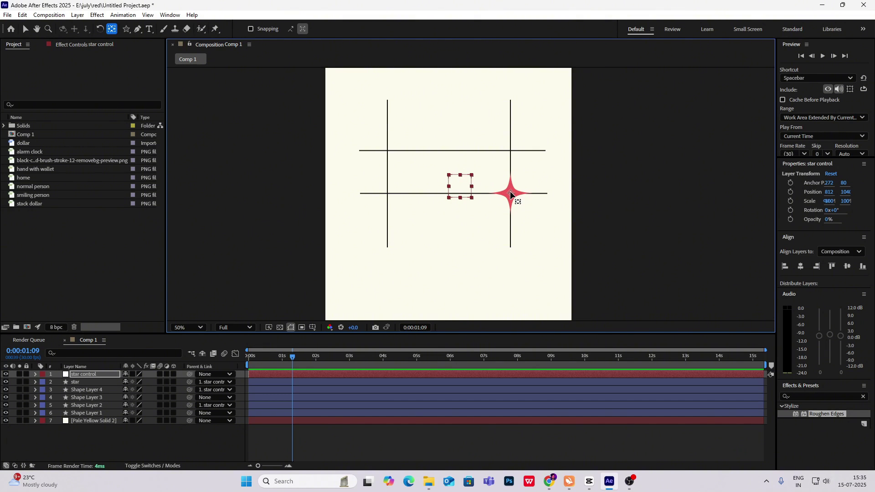
pyautogui.press('v')
pyautogui.click(717, 199)
# Step: Test the parenting by moving the star control null up and to the left, and undo the move
pyautogui.click(103, 374)
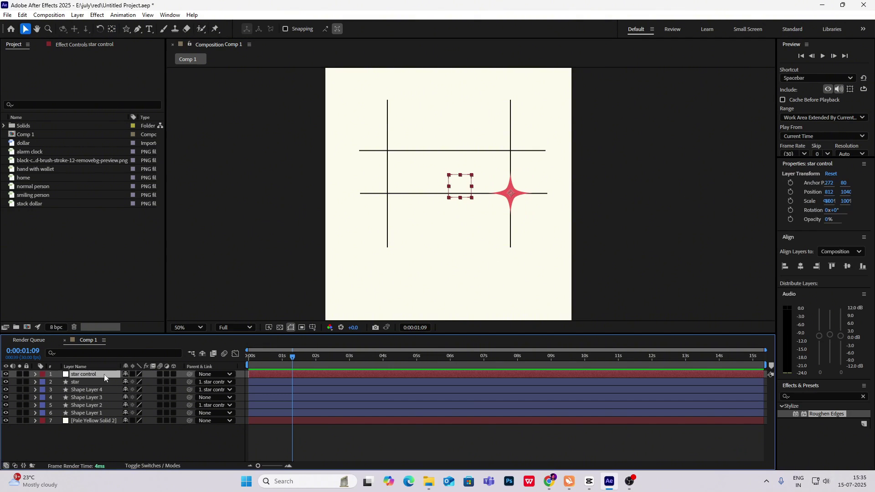
pyautogui.moveTo(511, 194); pyautogui.dragTo(493, 170)
pyautogui.hotkey('ctrl', 'z')
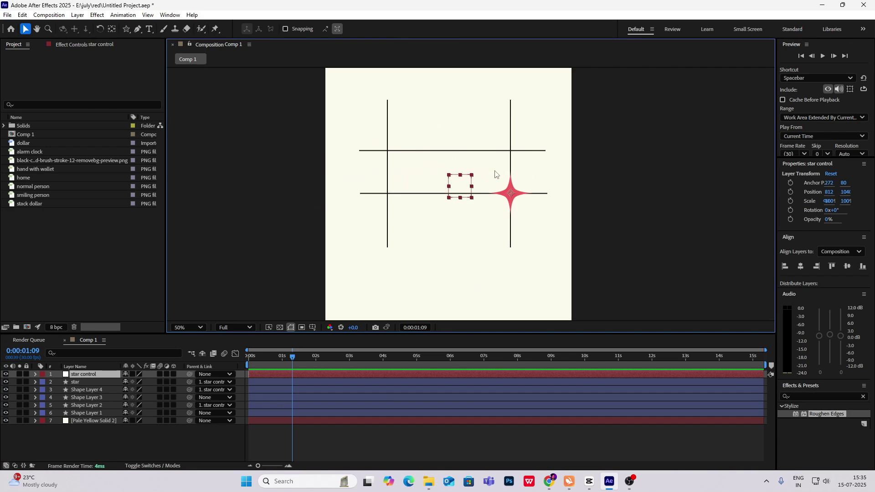
# Step: Test the star layer's rotation by turning it to 168°, undo the rotation and collapse the layer
pyautogui.click(86, 382)
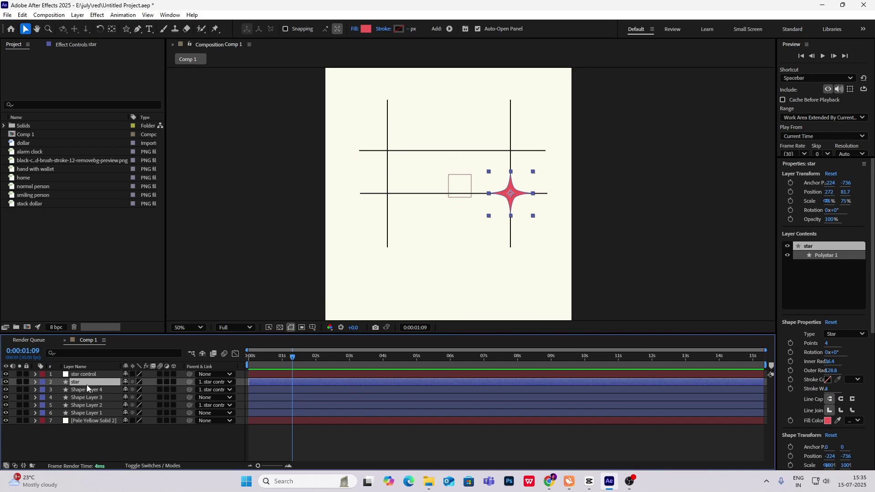
pyautogui.press('r')
pyautogui.moveTo(134, 390); pyautogui.dragTo(220, 397)
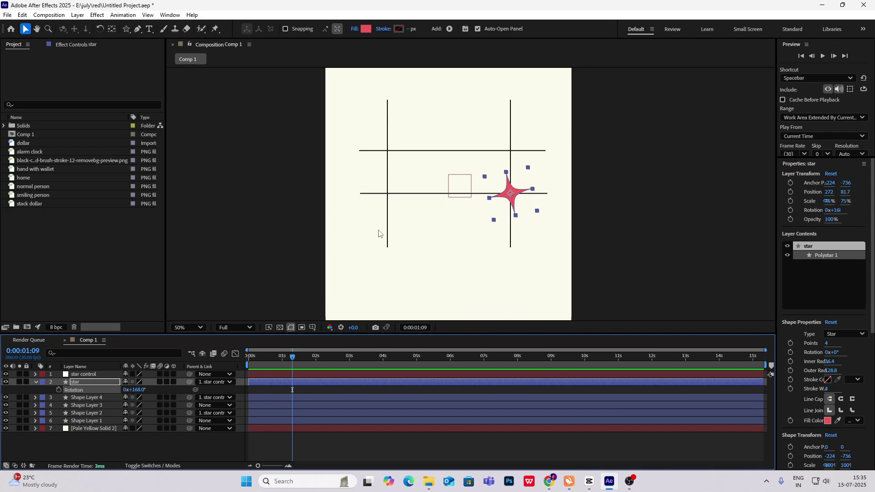
pyautogui.hotkey('ctrl', 'z')
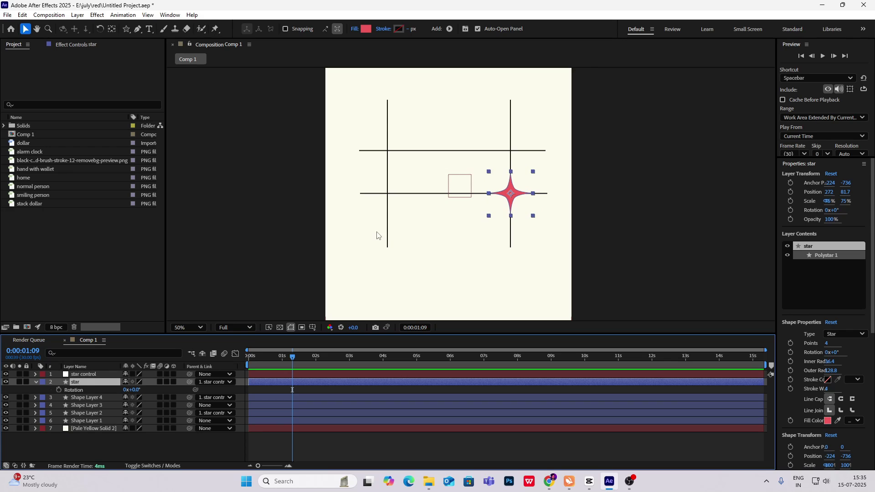
pyautogui.click(36, 382)
pyautogui.click(110, 447)
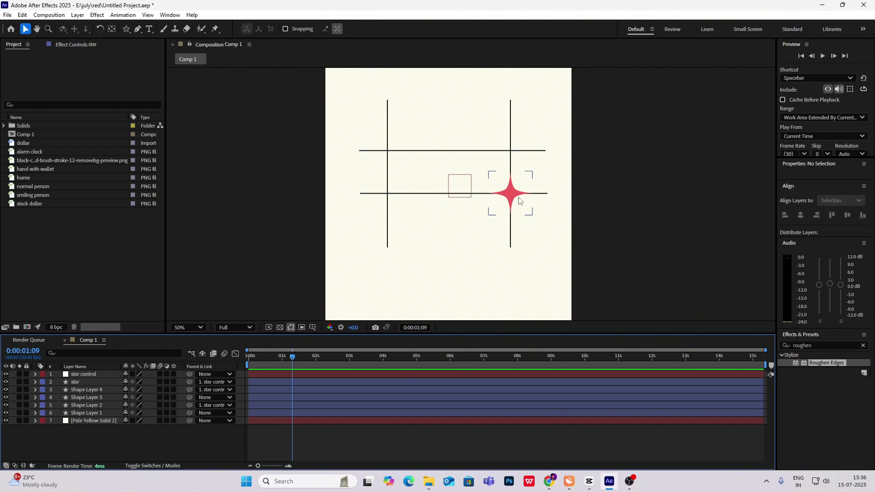
# Step: Paste the text layer "If you are looking to start or scale." and fit it in red between the crossing lines
pyautogui.hotkey('ctrl', 'v')
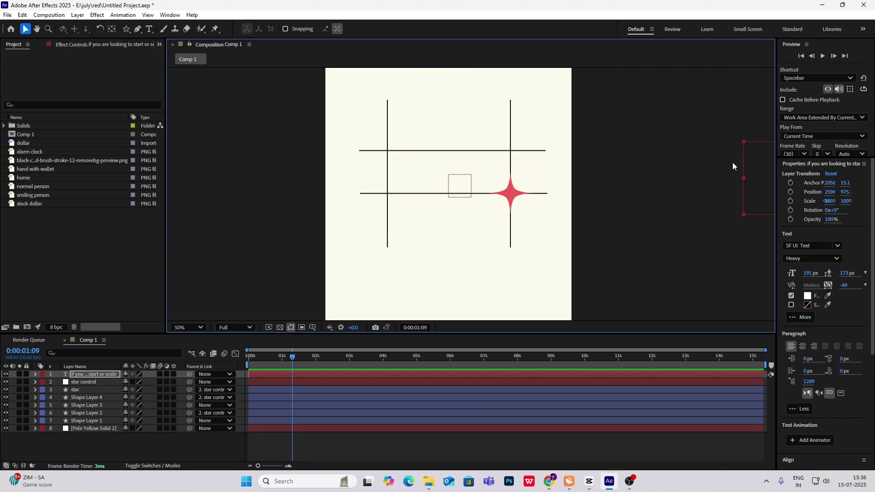
pyautogui.press('s')
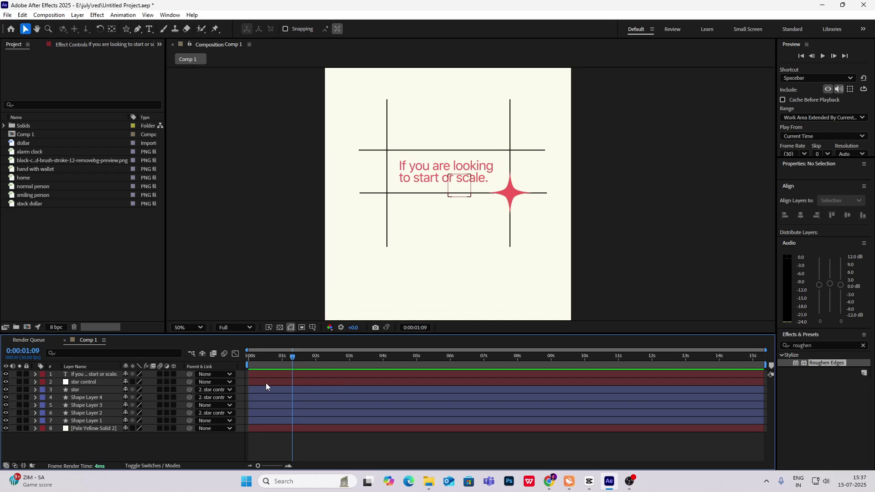
# Step: Animate the star control null's position from 272, 852 at 0 seconds to 812, 1040 at 0:00:01:09, and preview the move
pyautogui.moveTo(280, 356); pyautogui.dragTo(293, 373)
pyautogui.click(35, 382)
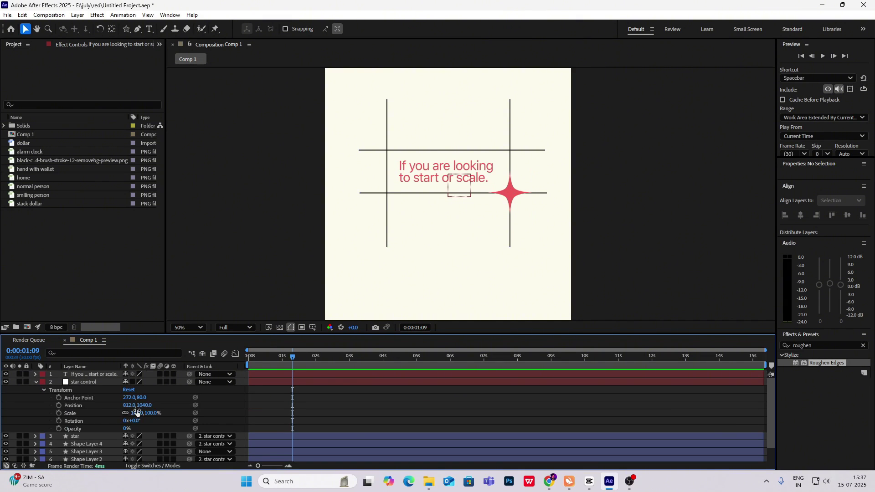
pyautogui.click(59, 406)
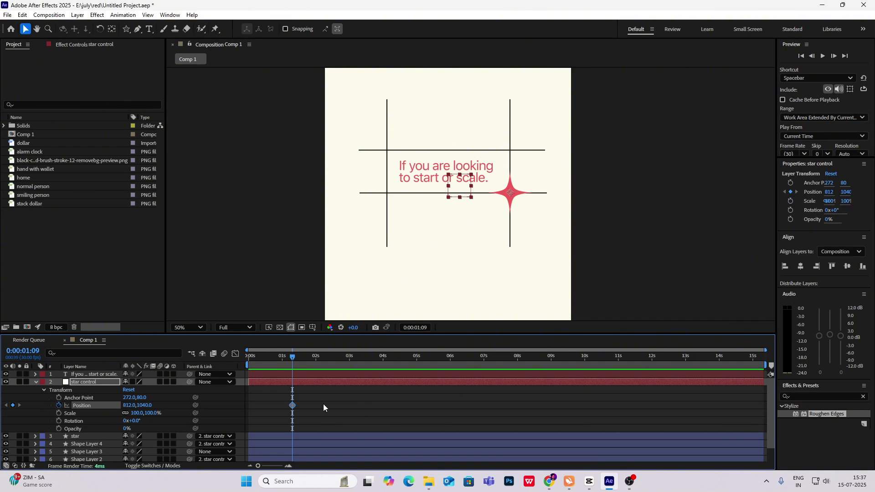
pyautogui.moveTo(292, 360); pyautogui.dragTo(220, 354)
pyautogui.click(13, 405)
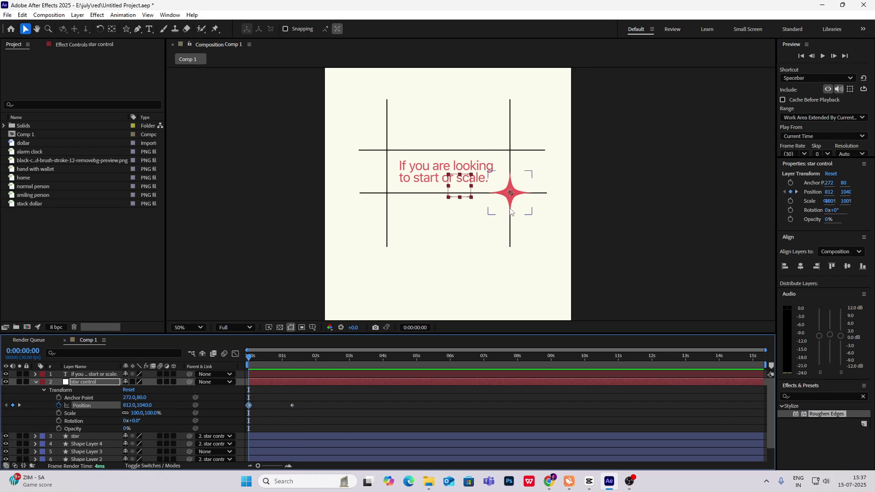
pyautogui.moveTo(511, 195); pyautogui.dragTo(389, 154)
pyautogui.press('space')
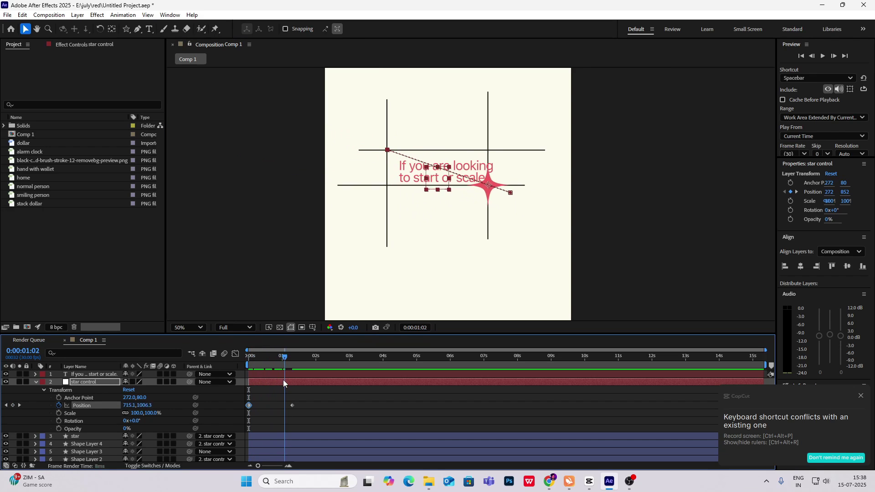
pyautogui.press('space')
pyautogui.press('space')
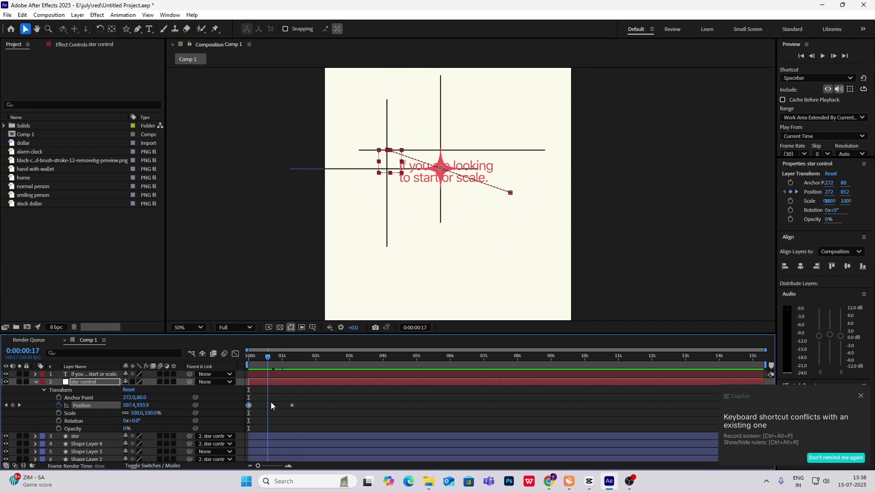
# Step: Start opacity keyframes at 0 seconds on the star, Shape Layer 4 and Shape Layer 2 together
pyautogui.scroll(-1, 137, 404)
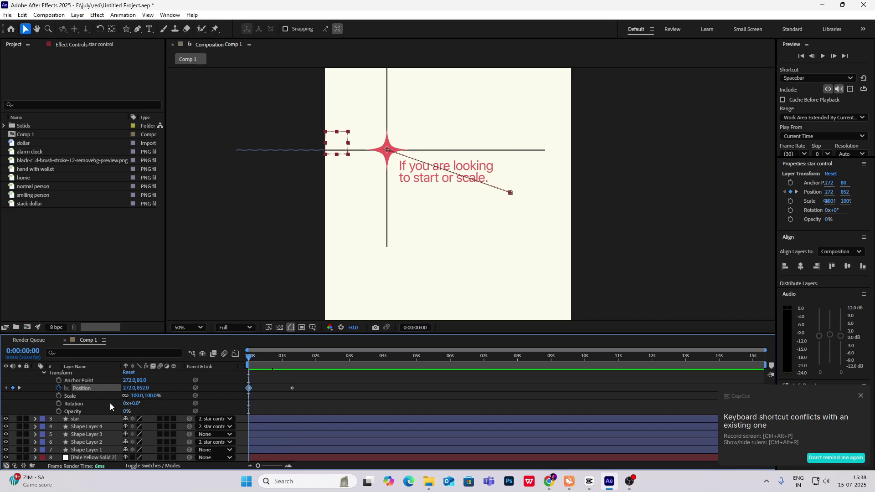
pyautogui.click(83, 417)
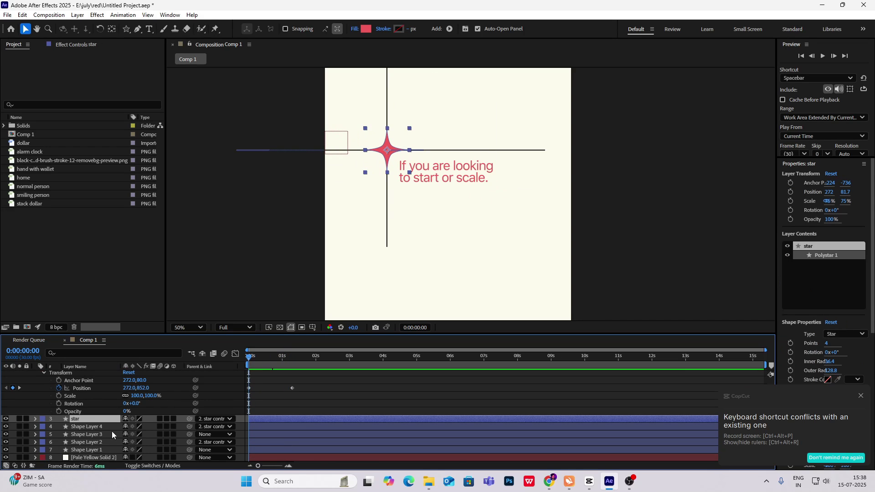
pyautogui.keyDown('ctrl'); pyautogui.click(97, 442); pyautogui.keyUp('ctrl')
pyautogui.keyDown('ctrl'); pyautogui.click(91, 427); pyautogui.keyUp('ctrl')
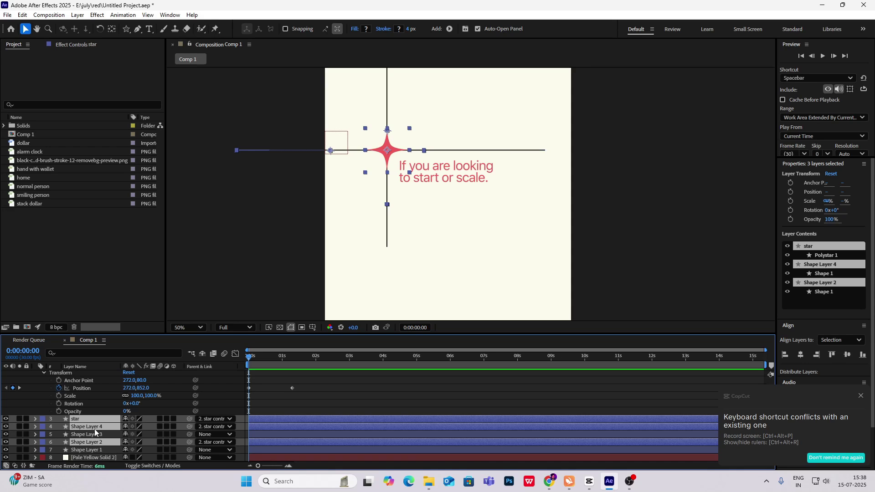
pyautogui.press('t')
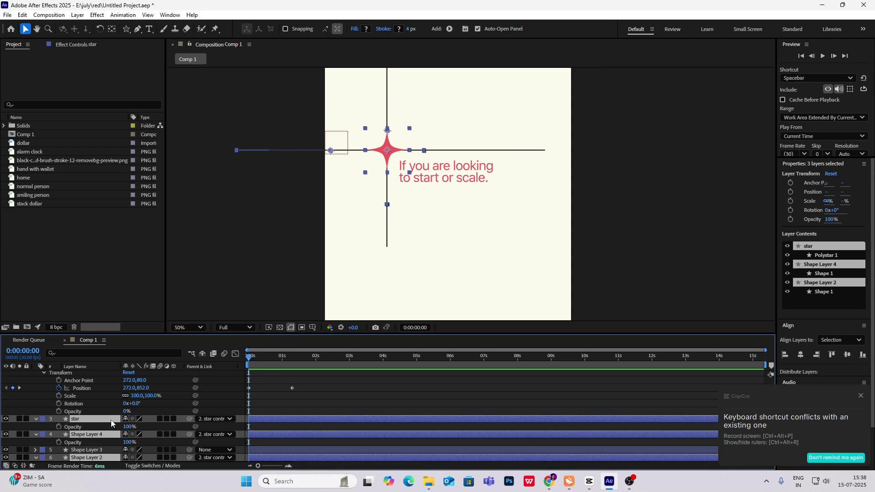
pyautogui.click(58, 426)
pyautogui.scroll(-1, 140, 423)
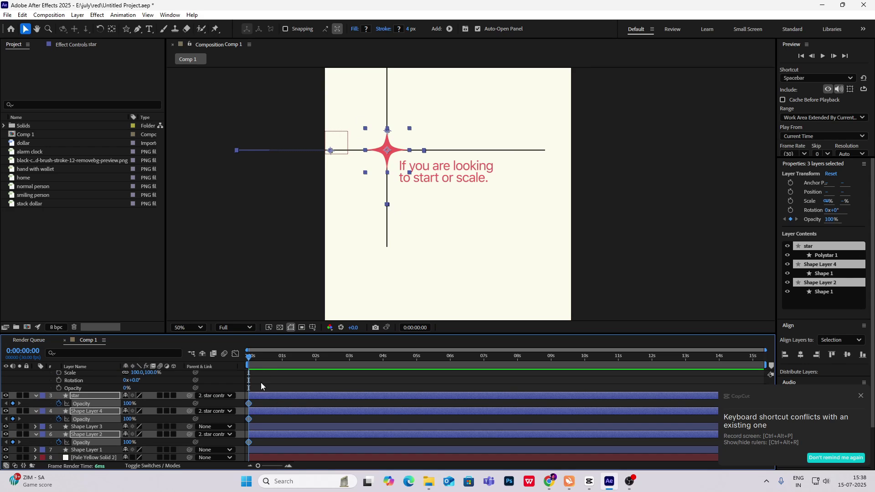
# Step: Key the three selected layers' opacity at 100% at 1 second and lower it to 1% at 0 seconds
pyautogui.moveTo(249, 362); pyautogui.dragTo(281, 376)
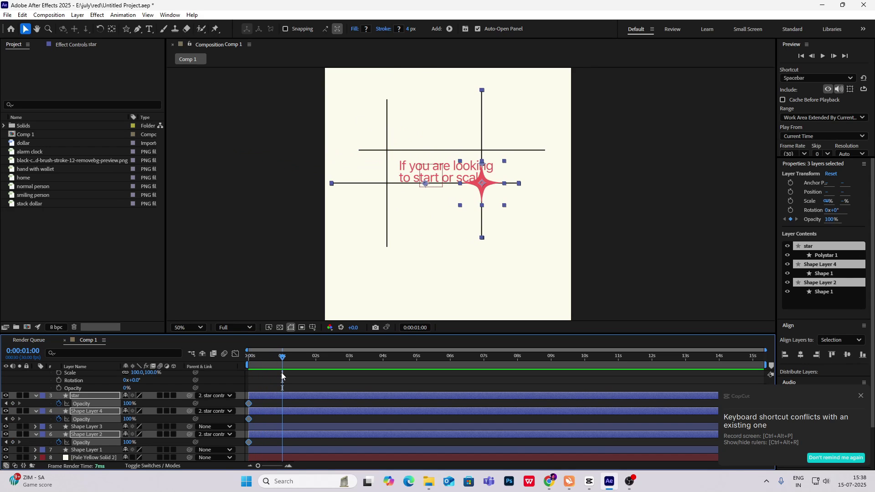
pyautogui.scroll(2, 264, 393)
pyautogui.scroll(-1, 263, 394)
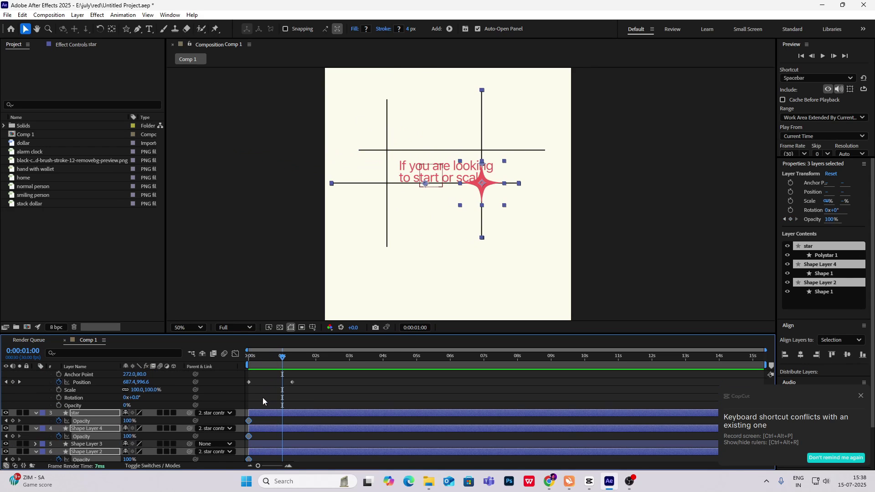
pyautogui.click(12, 421)
pyautogui.moveTo(285, 369); pyautogui.dragTo(91, 366)
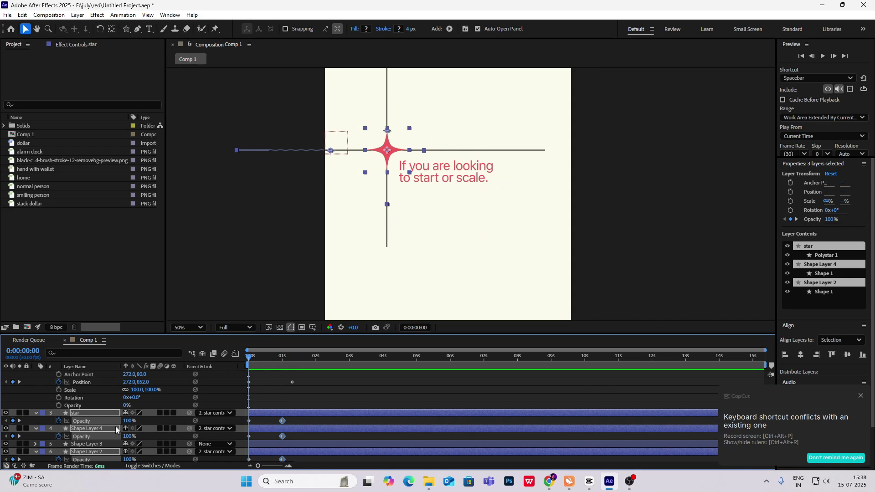
pyautogui.moveTo(116, 429); pyautogui.dragTo(68, 429)
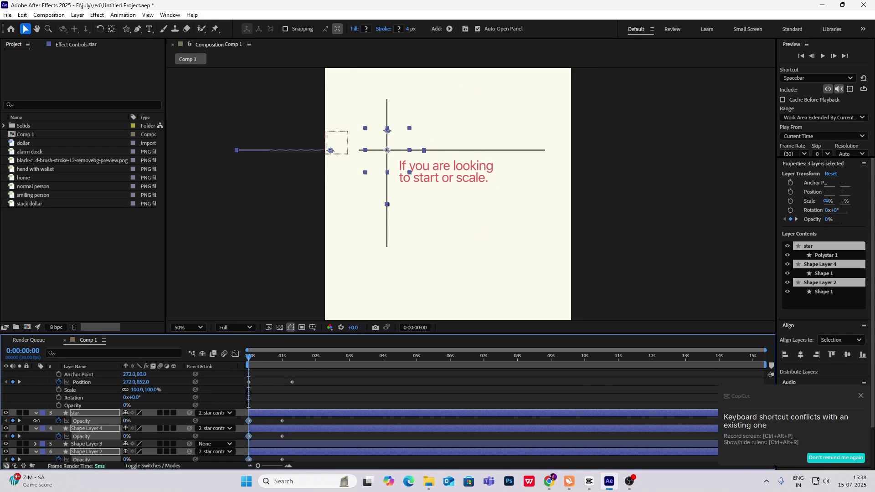
# Step: Apply easing to the three layers' opacity keyframes and shape the speed curve so it peaks early and slows toward the end
pyautogui.moveTo(294, 420); pyautogui.dragTo(241, 476)
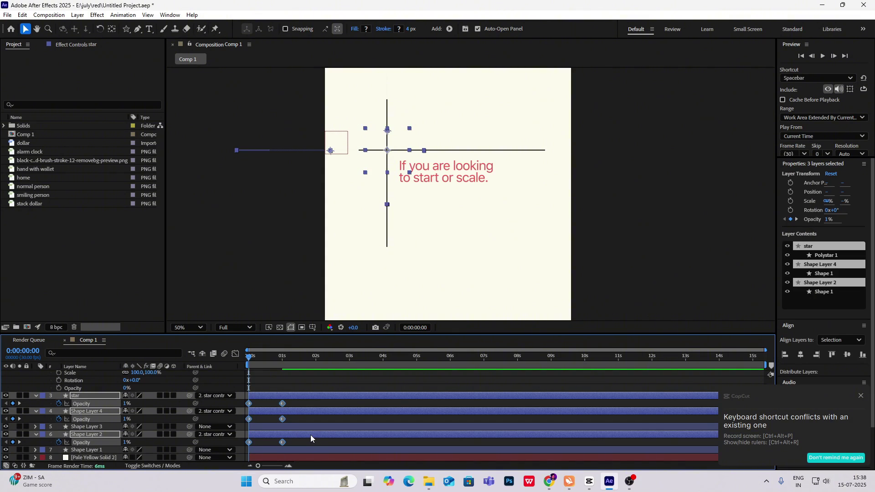
pyautogui.click(235, 354)
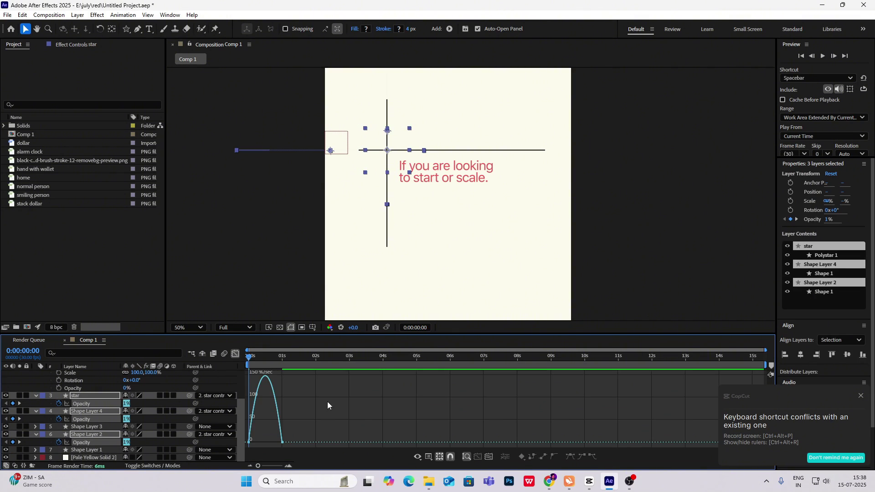
pyautogui.moveTo(277, 439); pyautogui.dragTo(254, 441)
pyautogui.click(236, 354)
# Step: Ease the star control null's position keyframes with a speed curve that peaks early and tails off slowly, and preview the animation
pyautogui.scroll(2, 272, 396)
pyautogui.moveTo(320, 396); pyautogui.dragTo(231, 412)
pyautogui.click(236, 354)
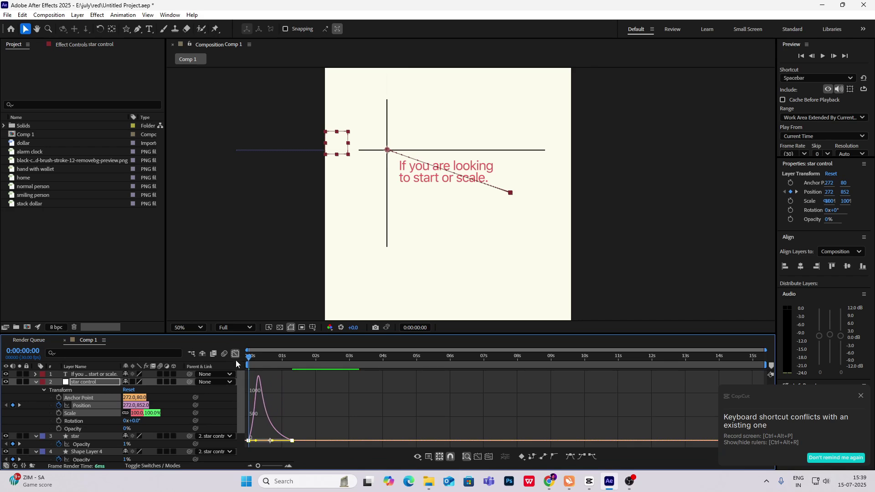
pyautogui.click(235, 354)
pyautogui.press('space')
pyautogui.press('space')
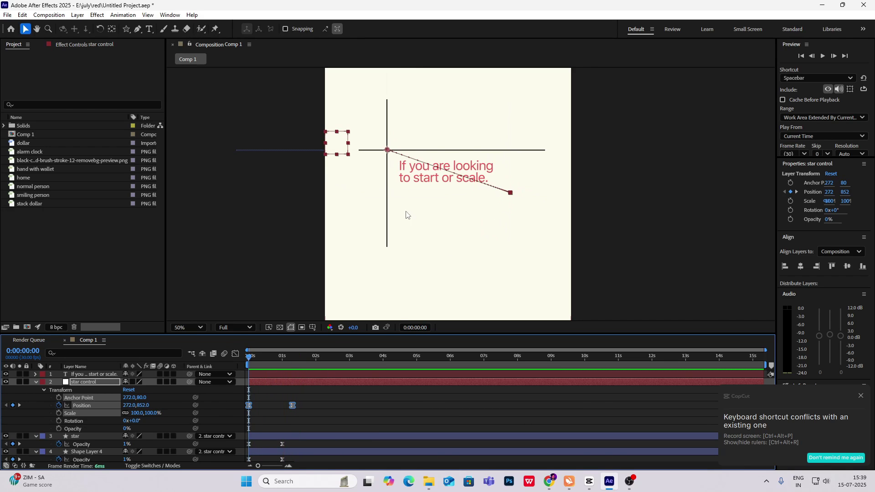
# Step: Animate the star layer's rotation from 0° at 0 seconds to 180° at 1 second
pyautogui.scroll(-1, 196, 414)
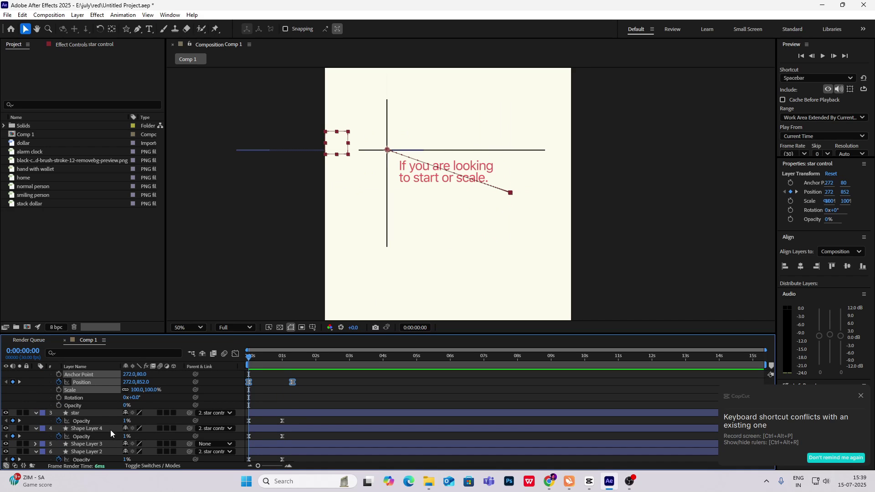
pyautogui.click(86, 413)
pyautogui.hotkey('shift', 'r')
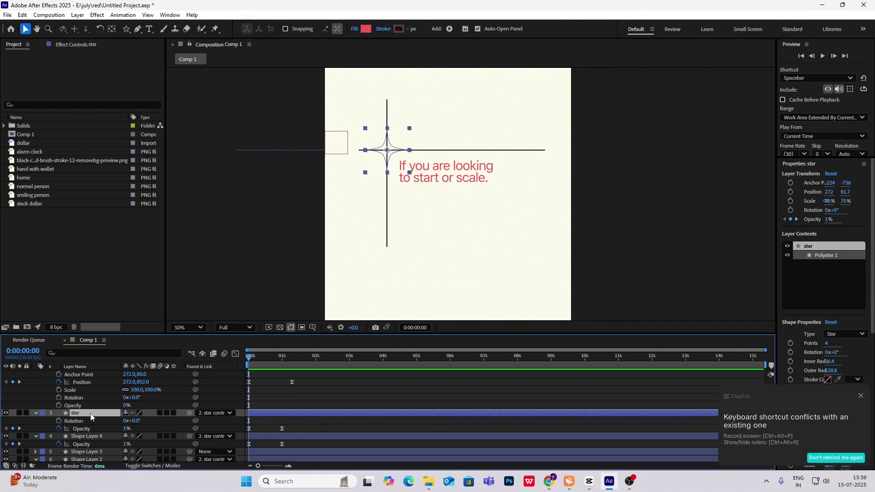
pyautogui.click(61, 421)
pyautogui.moveTo(250, 360); pyautogui.dragTo(283, 370)
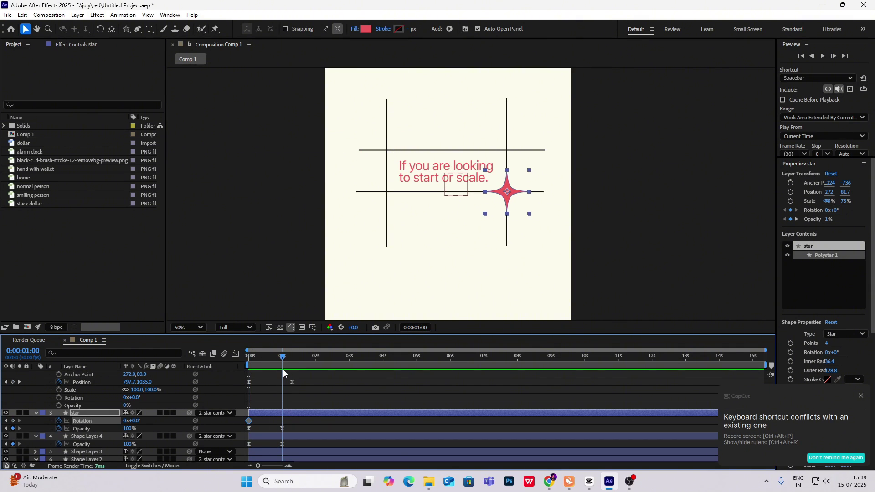
pyautogui.click(137, 422)
pyautogui.hotkey('shift', 'Tab')
pyautogui.write('0')
pyautogui.press('Return')
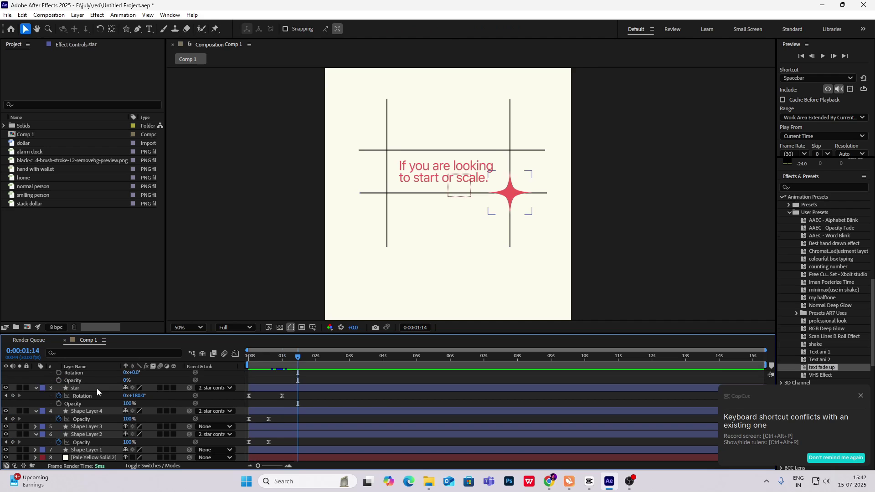
# Step: Select the star layer in the timeline
pyautogui.click(96, 388)
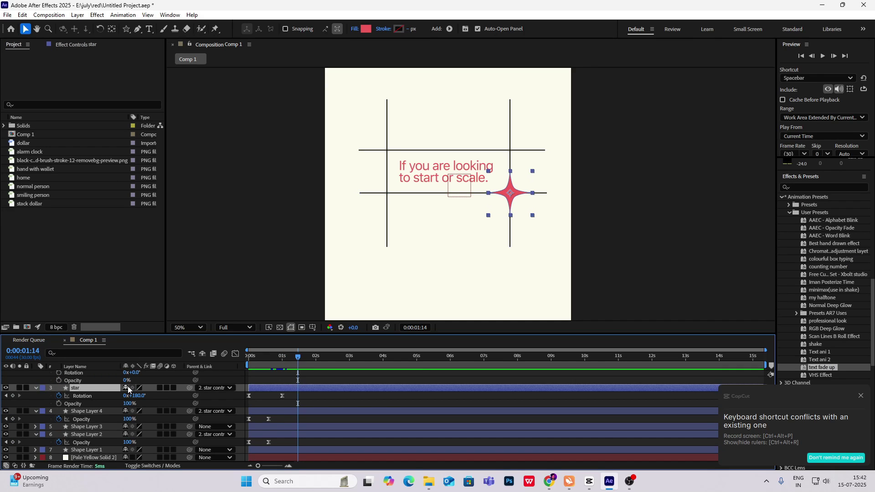
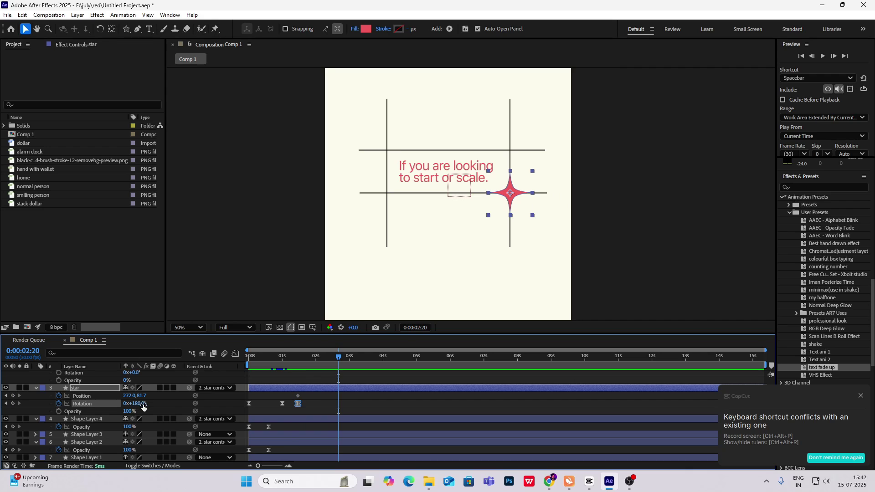
# Step: Keyframe the star's scale at 75% at 0:00:01:14, and give it scale 847%, X position 4 and rotation 1x+1° at 0:00:01:28
pyautogui.press('j')
pyautogui.hotkey('shift', 's')
pyautogui.click(59, 404)
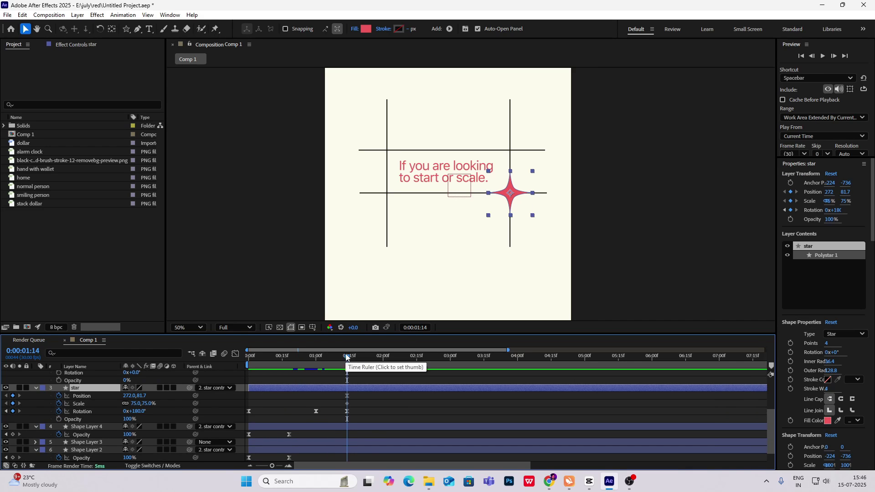
pyautogui.moveTo(347, 357); pyautogui.dragTo(380, 363)
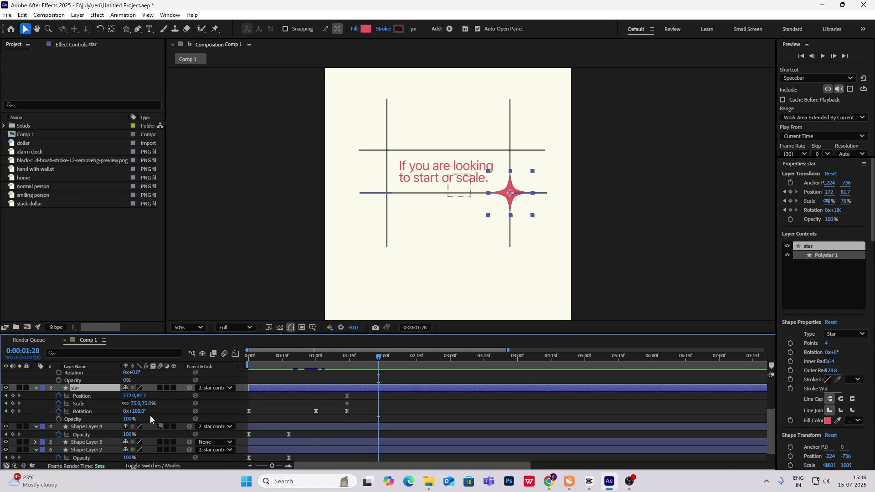
pyautogui.moveTo(147, 404); pyautogui.dragTo(363, 402)
pyautogui.scroll(-2, 549, 172)
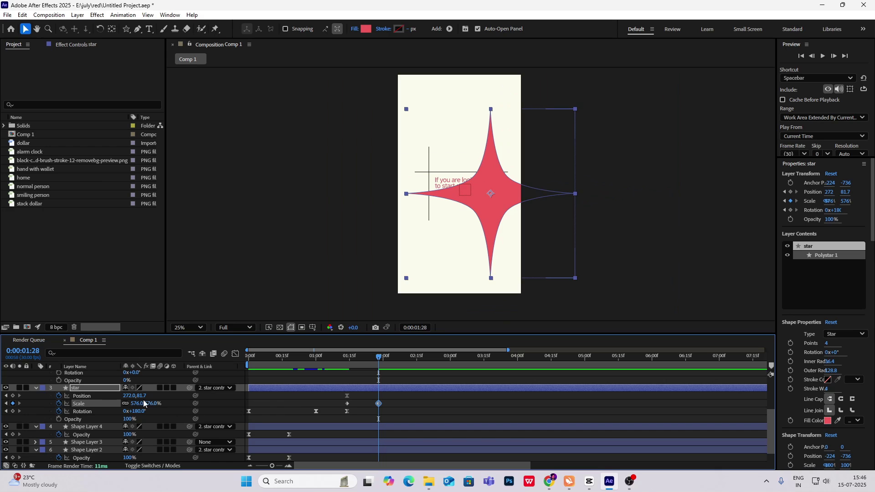
pyautogui.moveTo(144, 403); pyautogui.dragTo(272, 412)
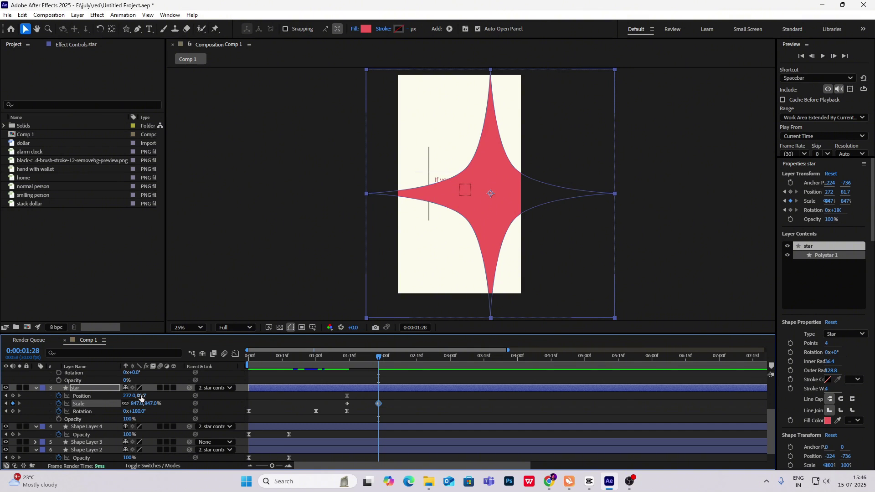
pyautogui.moveTo(129, 396); pyautogui.dragTo(8, 396)
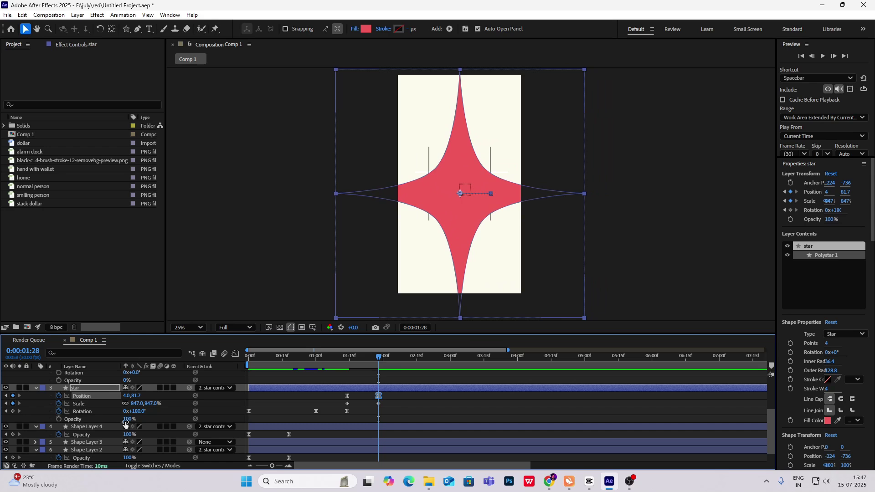
pyautogui.moveTo(140, 413); pyautogui.dragTo(221, 408)
# Step: Keyframe the star's exit at 0:00:02:15 with X position 1654 and rotation 1x+271°
pyautogui.moveTo(378, 357); pyautogui.dragTo(416, 393)
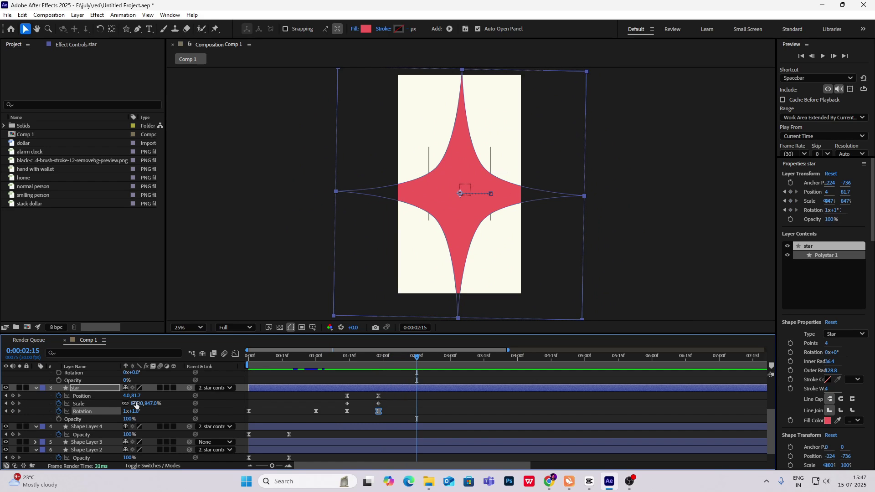
pyautogui.moveTo(130, 396); pyautogui.dragTo(866, 391)
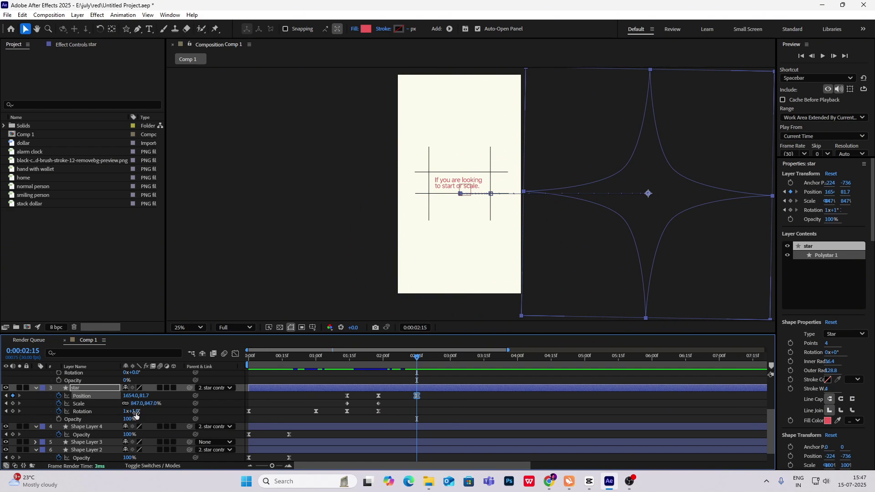
pyautogui.moveTo(136, 412); pyautogui.dragTo(263, 417)
# Step: Switch to CapCut and scrub the reference video to 00:00:01:24 to examine the star transition
pyautogui.hotkey('alt', 'Tab')
pyautogui.moveTo(107, 340); pyautogui.dragTo(113, 341)
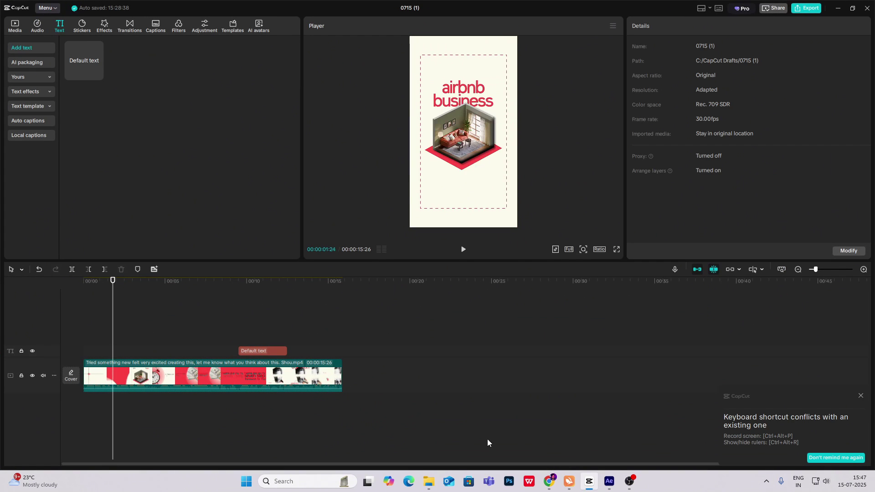
pyautogui.click(590, 483)
# Step: Set the star's scale to 1193% and Y position to -585.3 at 0:00:01:28, add scale 821% at 0:00:02:15, and preview from 0:00:01:14
pyautogui.click(379, 357)
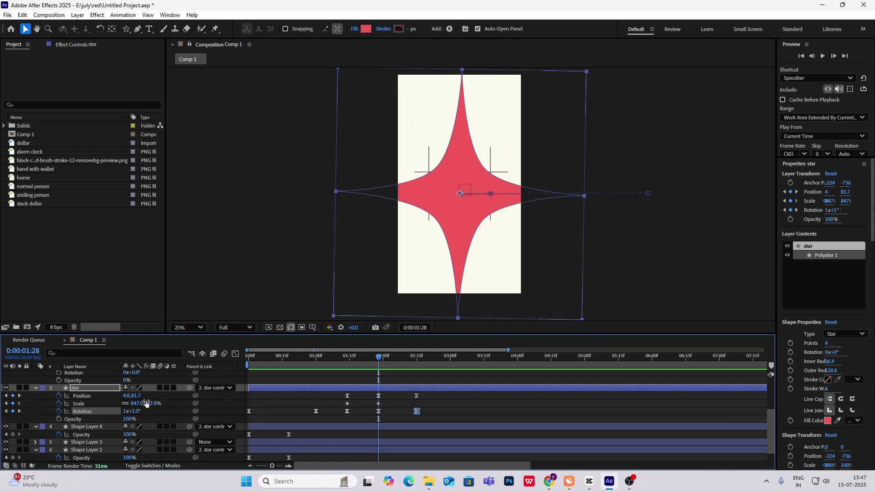
pyautogui.moveTo(148, 407)
pyautogui.mouseDown()
pyautogui.moveTo(136, 396)
pyautogui.moveTo(150, 396)
pyautogui.mouseUp()
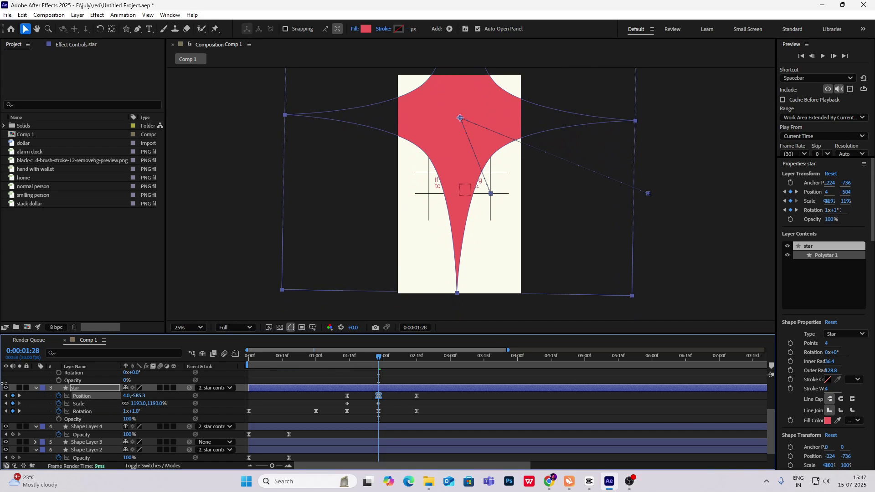
pyautogui.moveTo(379, 359); pyautogui.dragTo(416, 359)
pyautogui.moveTo(137, 403)
pyautogui.mouseDown()
pyautogui.moveTo(153, 404)
pyautogui.moveTo(125, 404)
pyautogui.mouseUp()
pyautogui.moveTo(418, 360); pyautogui.dragTo(349, 364)
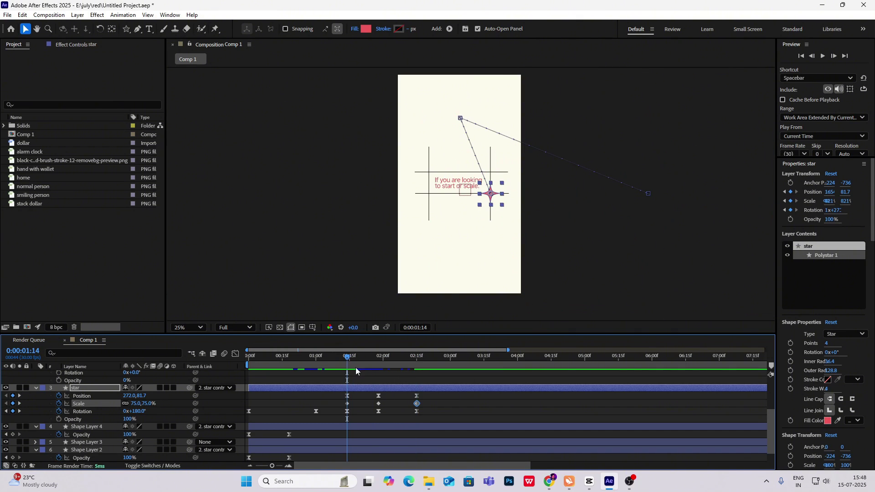
pyautogui.press('space')
pyautogui.press(',')
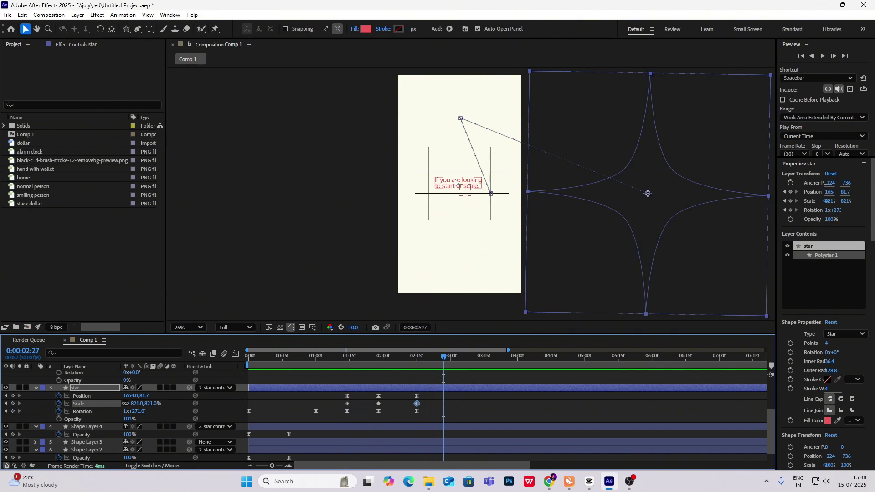
pyautogui.moveTo(444, 358); pyautogui.dragTo(347, 363)
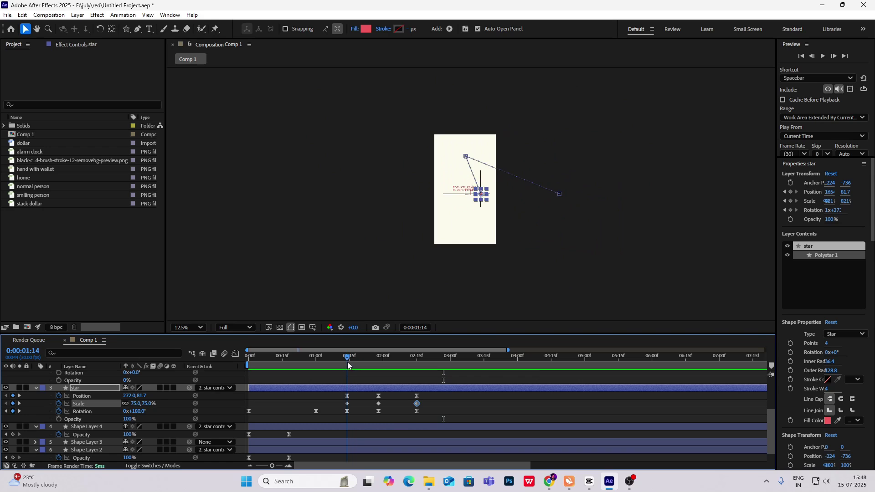
# Step: Easy-ease the star's three scale keyframes and shape the speed curve into sharp peaks late in both segments
pyautogui.moveTo(429, 403); pyautogui.dragTo(332, 406)
pyautogui.press('F9')
pyautogui.click(235, 353)
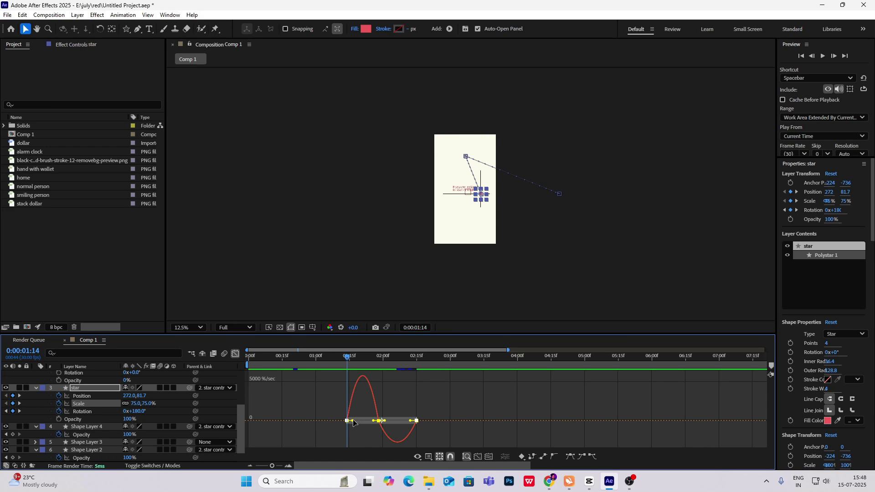
pyautogui.moveTo(353, 421); pyautogui.dragTo(392, 426)
pyautogui.hotkey('ctrl', 'z')
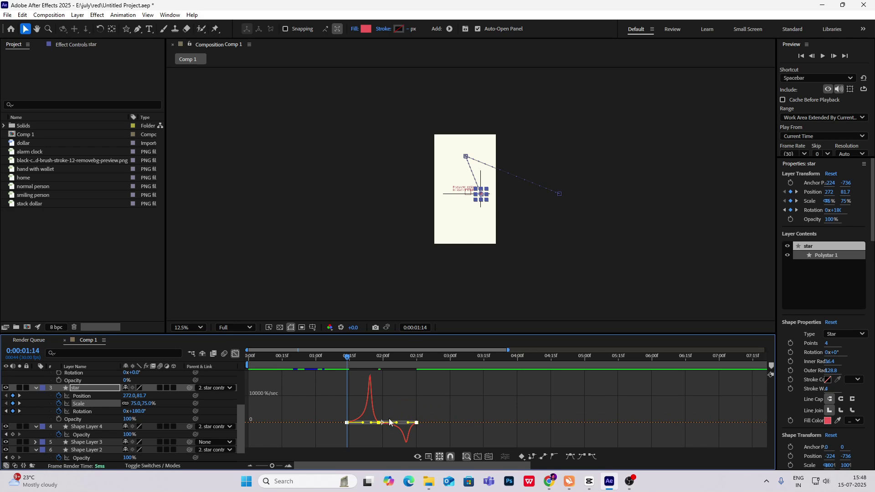
# Step: Reshape the scale speed curve after the middle keyframe so it peaks early and slows toward the last keyframe, and preview it
pyautogui.moveTo(410, 336); pyautogui.dragTo(410, 275)
pyautogui.click(379, 403)
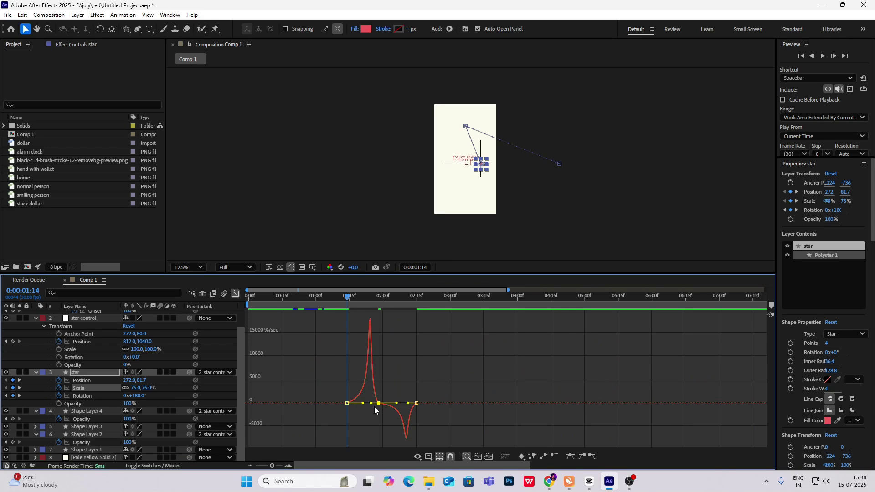
pyautogui.moveTo(396, 403); pyautogui.dragTo(397, 423)
pyautogui.press('space')
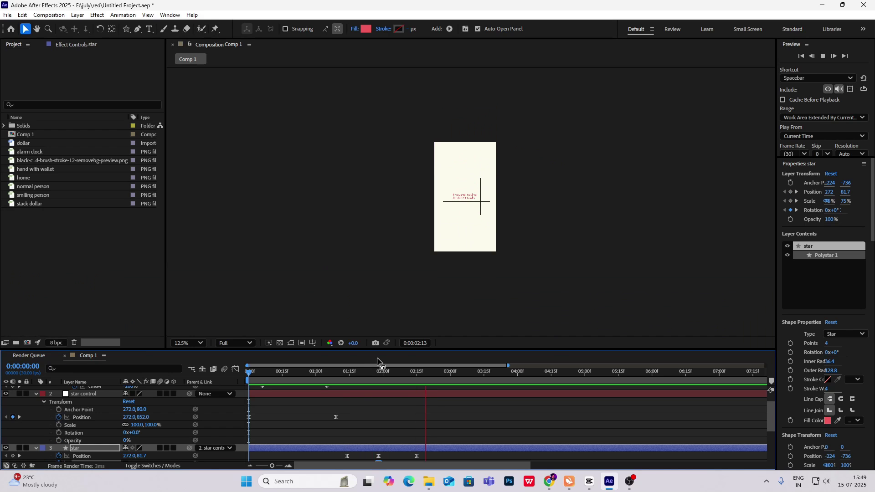
pyautogui.press('space')
pyautogui.press('.')
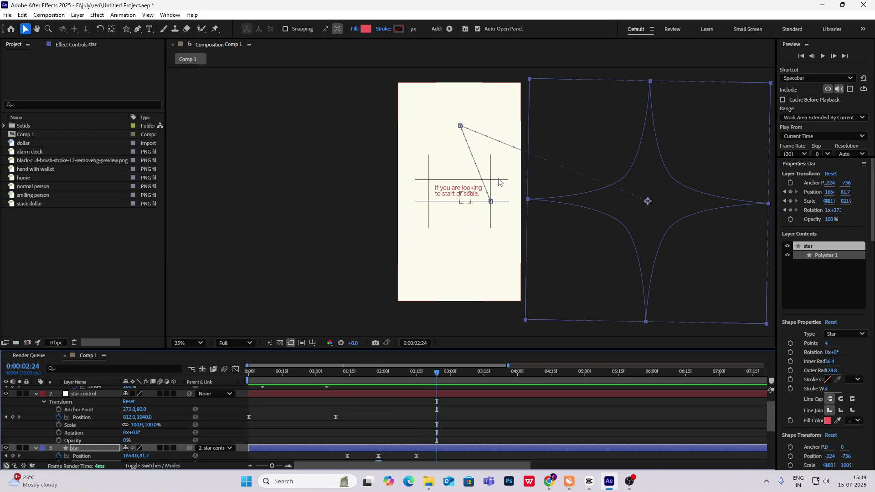
# Step: Switch to CapCut, scrub the reference video to 00:00:01:27 and compare that frame with the After Effects composition
pyautogui.click(590, 482)
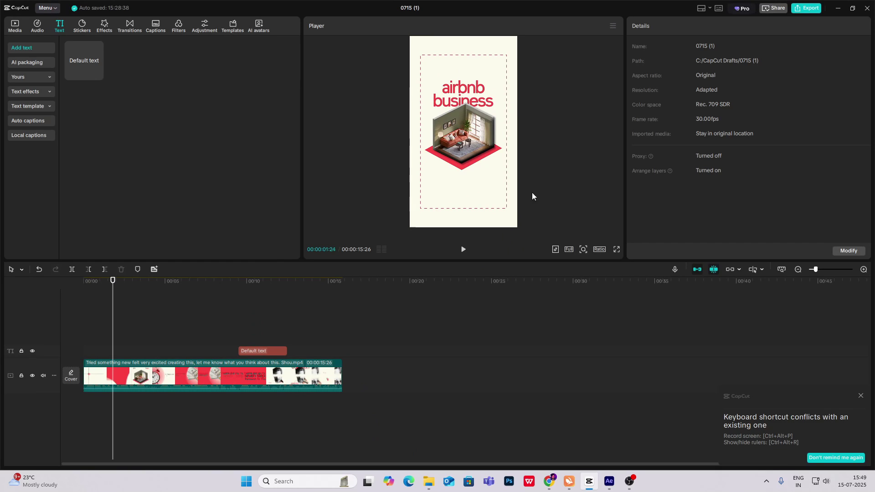
pyautogui.moveTo(113, 338)
pyautogui.mouseDown()
pyautogui.moveTo(98, 341)
pyautogui.moveTo(114, 346)
pyautogui.mouseUp()
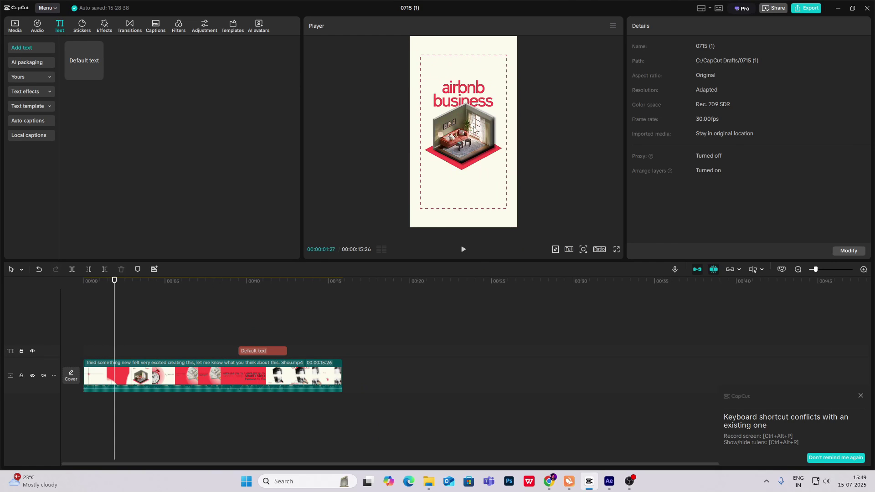
pyautogui.moveTo(617, 485)
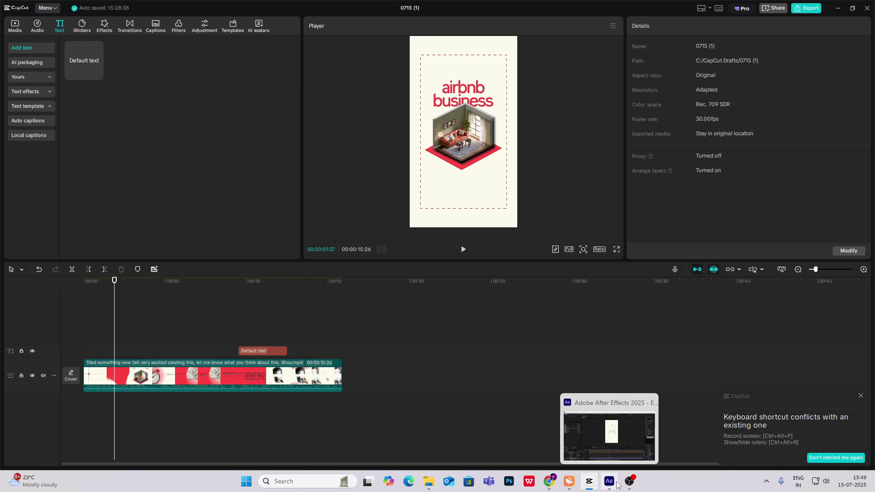
pyautogui.click(613, 483)
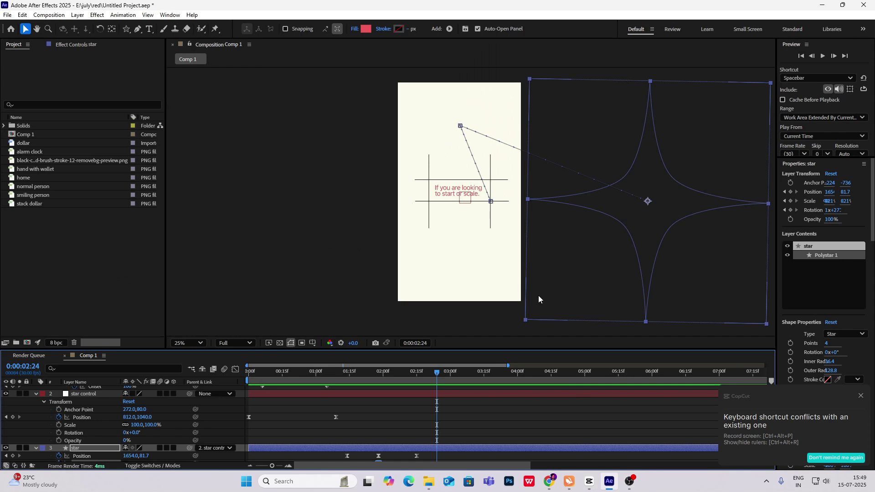
pyautogui.click(590, 482)
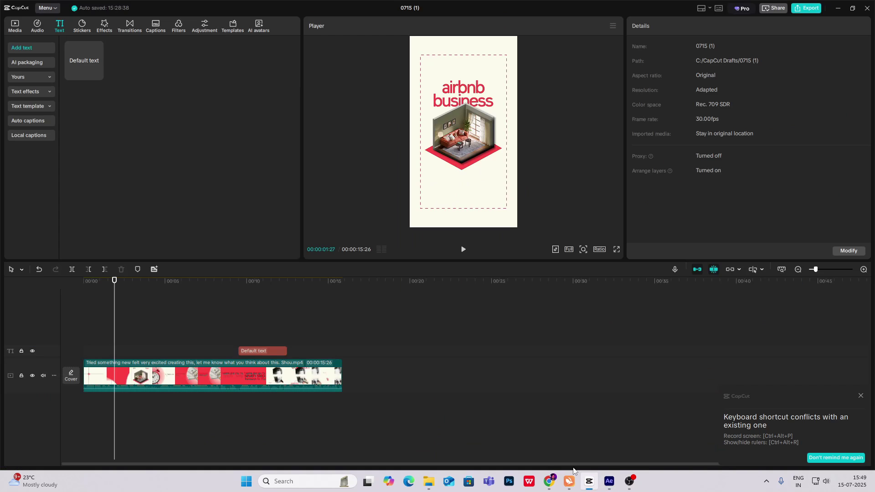
pyautogui.click(592, 485)
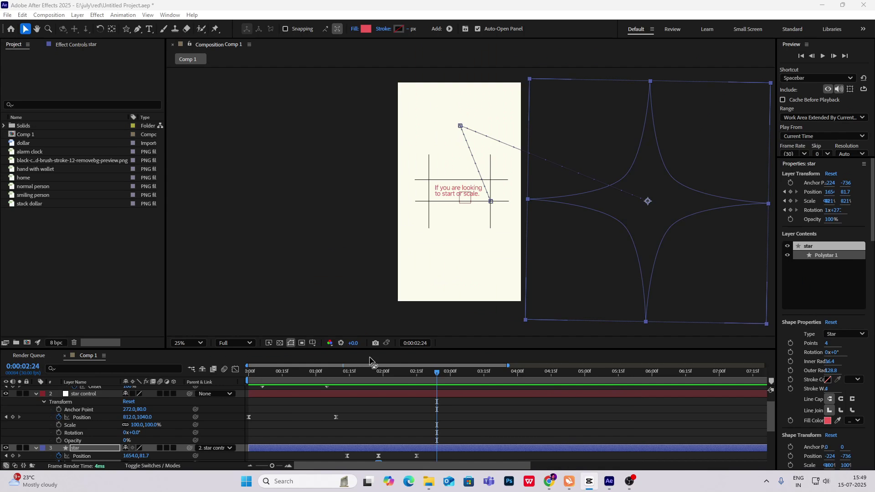
# Step: Move the playhead to 0:00:01:29 and collapse the properties of all layers in the timeline
pyautogui.moveTo(435, 374); pyautogui.dragTo(381, 388)
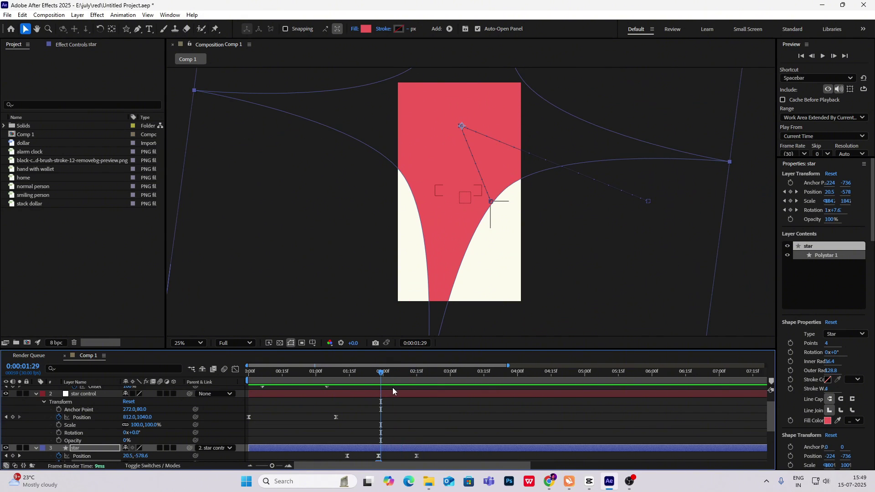
pyautogui.scroll(-3, 304, 395)
pyautogui.scroll(3, 36, 418)
pyautogui.hotkey('ctrl', 'a')
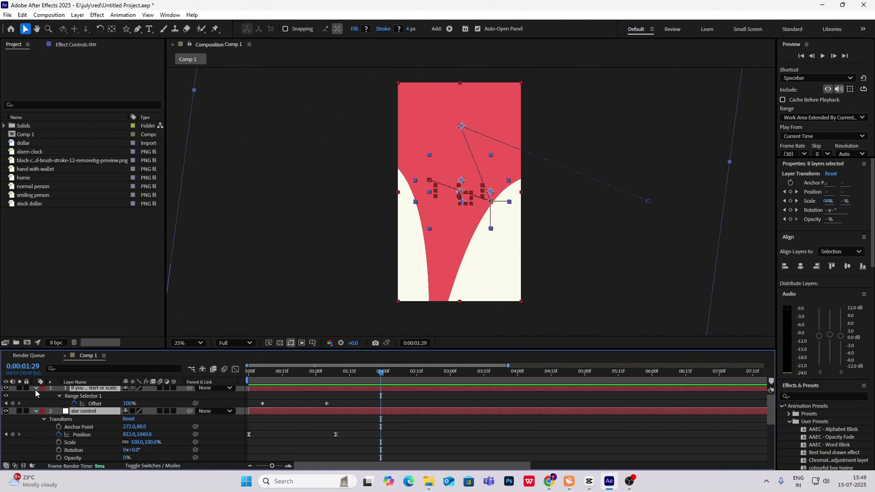
pyautogui.click(35, 389)
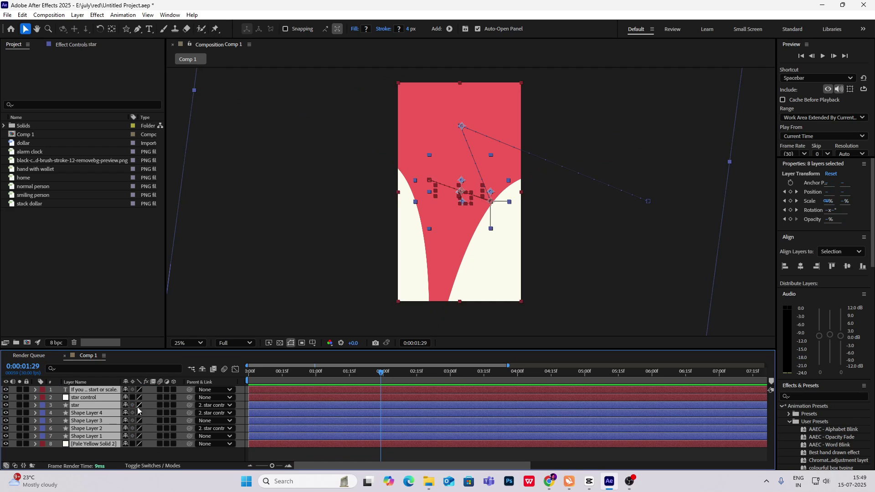
# Step: Trim the ends of the headline text and Shape Layers 1 to 4 to 0:00:01:29, leaving the star, star control and background full length
pyautogui.keyDown('ctrl'); pyautogui.click(88, 398); pyautogui.keyUp('ctrl')
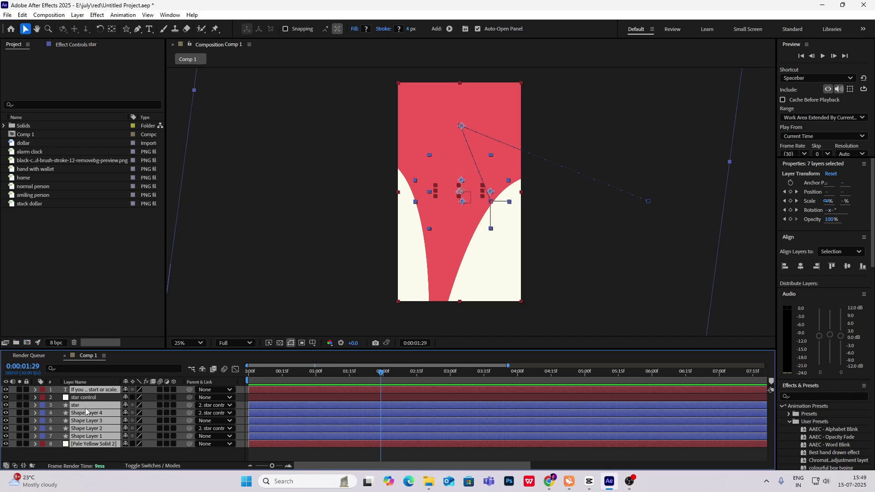
pyautogui.keyDown('ctrl'); pyautogui.click(103, 405); pyautogui.keyUp('ctrl')
pyautogui.keyDown('ctrl'); pyautogui.click(87, 448); pyautogui.keyUp('ctrl')
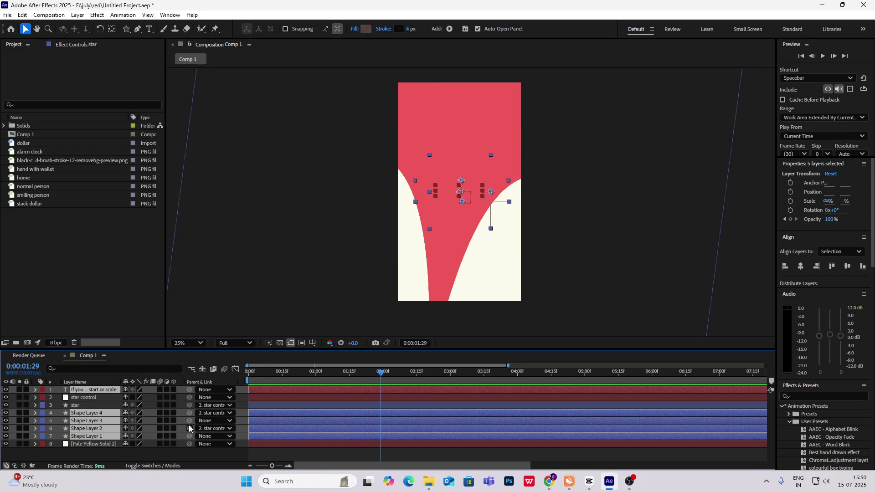
pyautogui.hotkey('alt', ']')
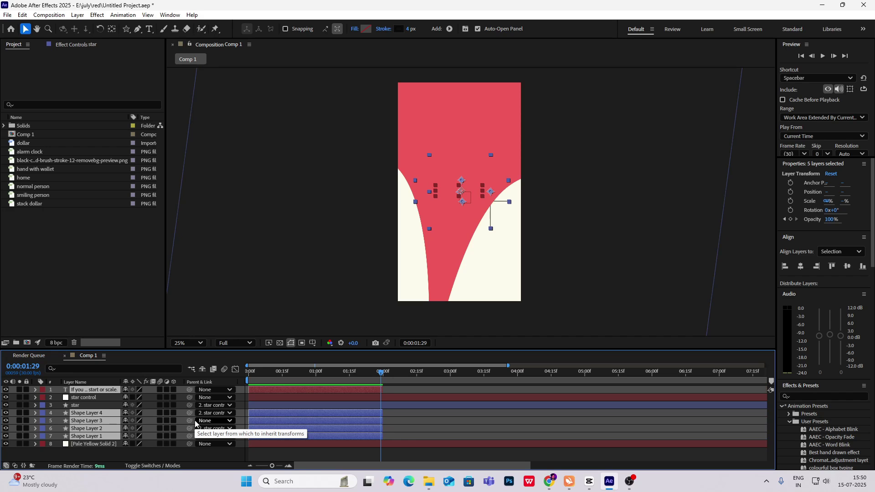
# Step: At 0:00:02:10, draw a rectangle about 884 × 1552 px inside the frame's margins, checking the reference video for its placement
pyautogui.moveTo(379, 378)
pyautogui.mouseDown()
pyautogui.moveTo(413, 381)
pyautogui.moveTo(387, 385)
pyautogui.mouseUp()
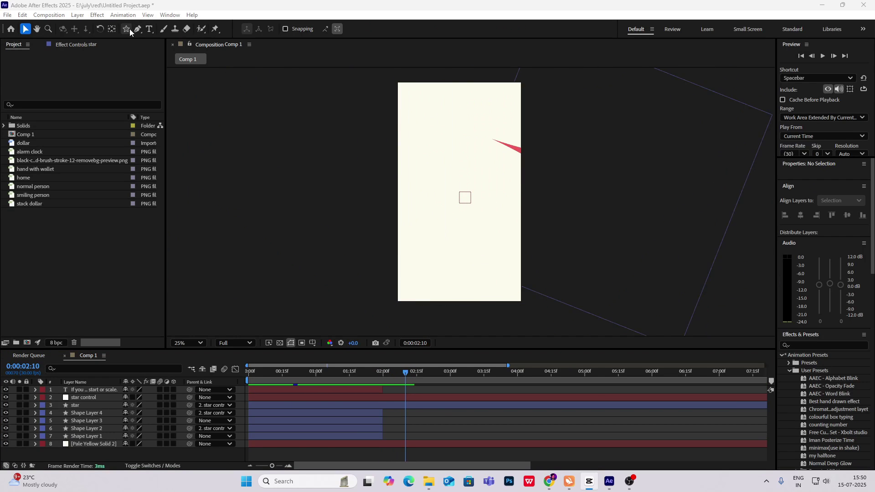
pyautogui.moveTo(129, 31); pyautogui.dragTo(164, 28)
pyautogui.click(588, 482)
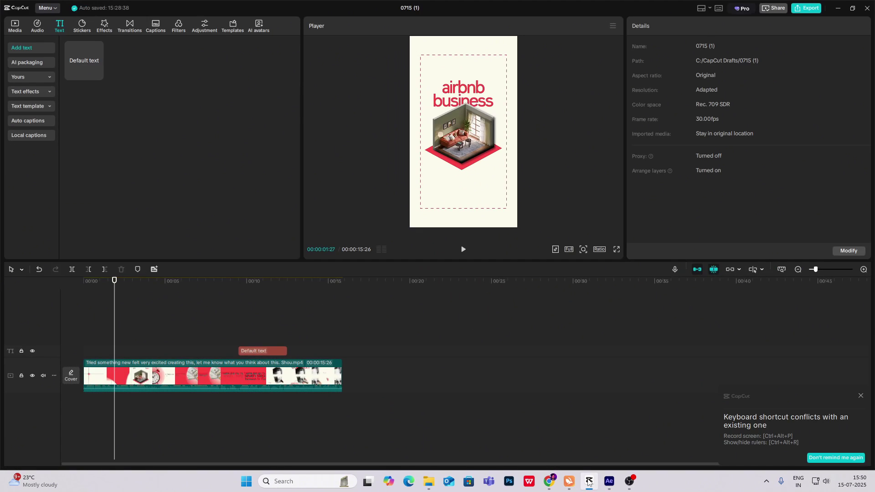
pyautogui.click(589, 482)
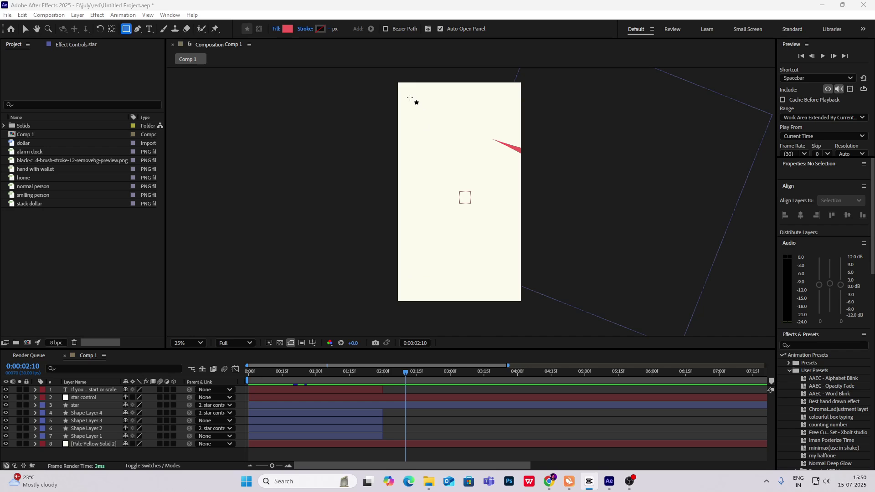
pyautogui.moveTo(410, 98); pyautogui.dragTo(510, 274)
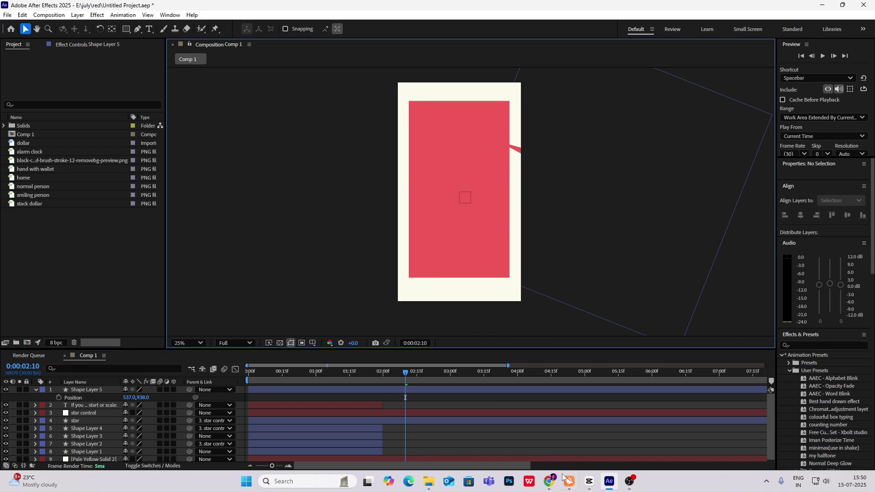
pyautogui.click(36, 389)
# Step: Give the new rectangle a solid stroke and sample the rectangle's red fill as the stroke color
pyautogui.click(78, 391)
pyautogui.click(380, 31)
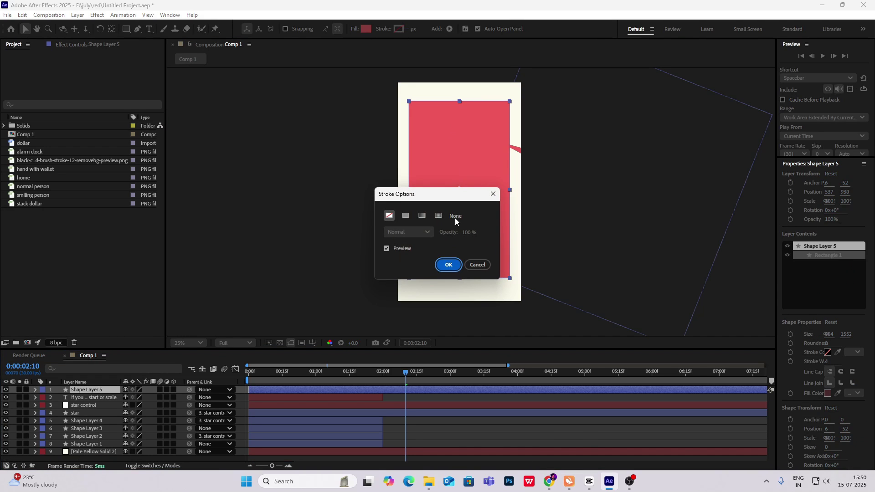
pyautogui.click(408, 217)
pyautogui.click(446, 263)
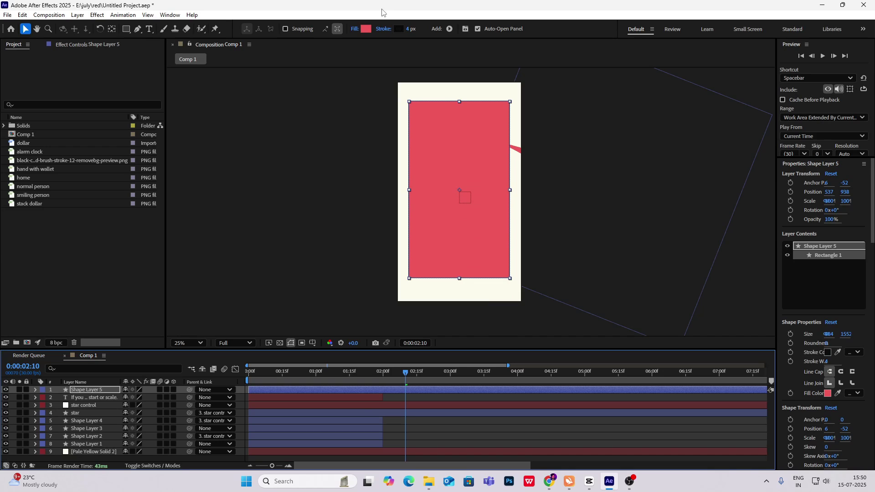
pyautogui.click(400, 29)
pyautogui.click(519, 232)
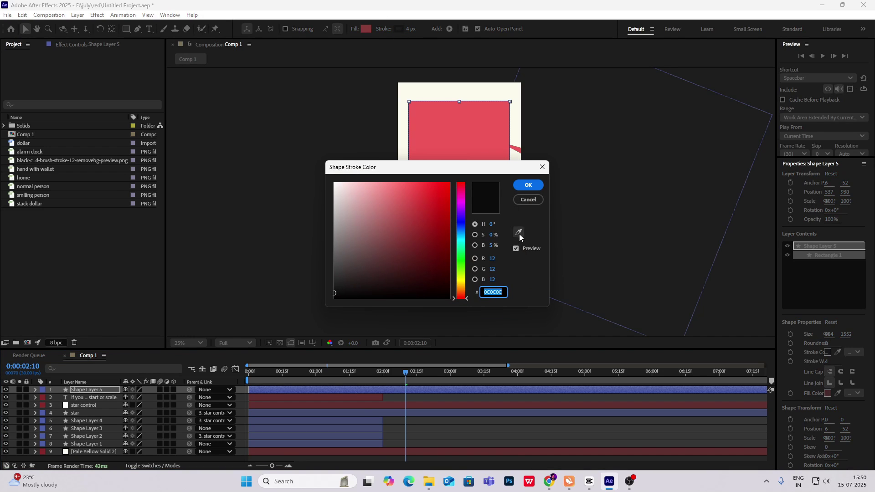
pyautogui.click(447, 127)
pyautogui.click(528, 185)
# Step: Set the rectangle's fill to None so only its outline is drawn
pyautogui.click(354, 29)
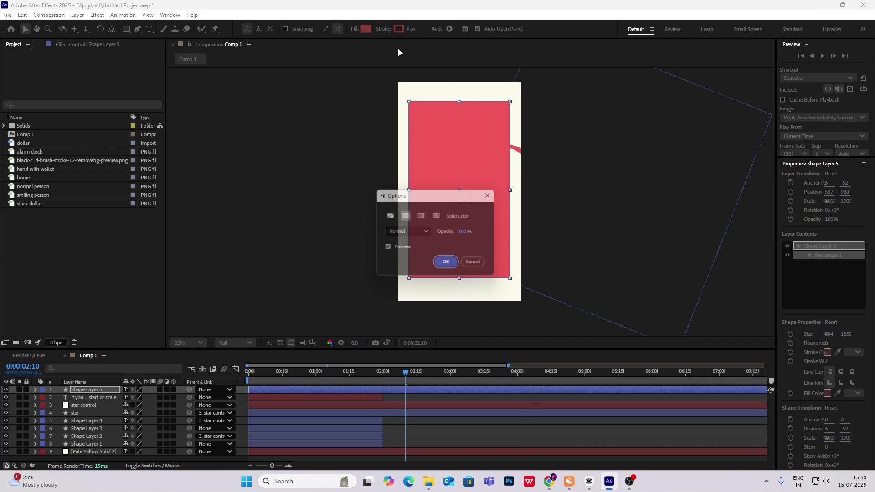
pyautogui.click(389, 216)
pyautogui.click(448, 265)
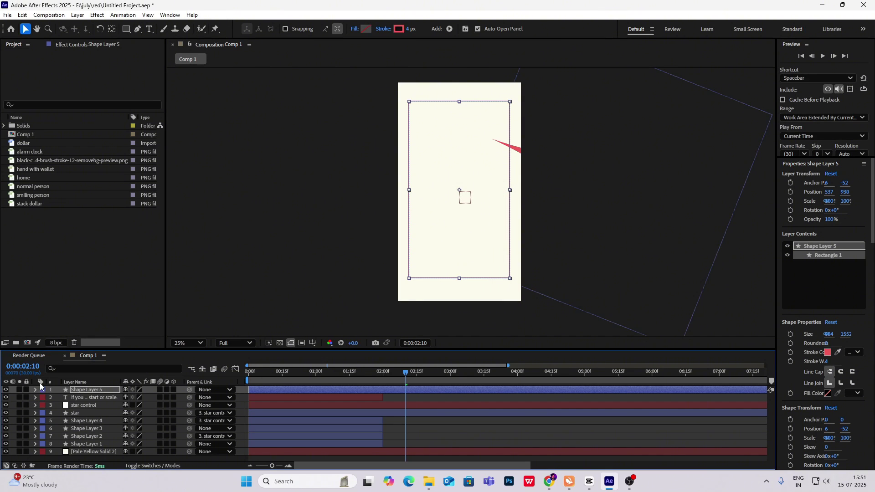
# Step: Rename the rectangle's shape layer to "rectangle out box"
pyautogui.click(77, 391)
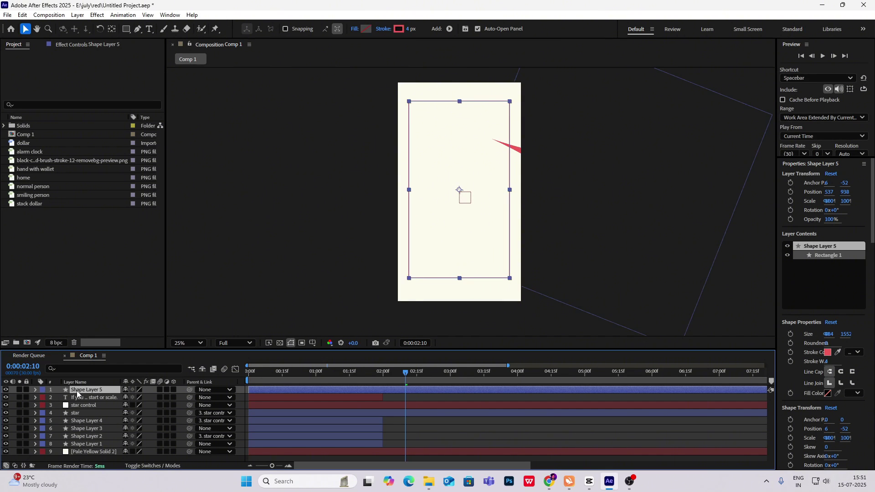
pyautogui.press('Return')
pyautogui.write('rectangle')
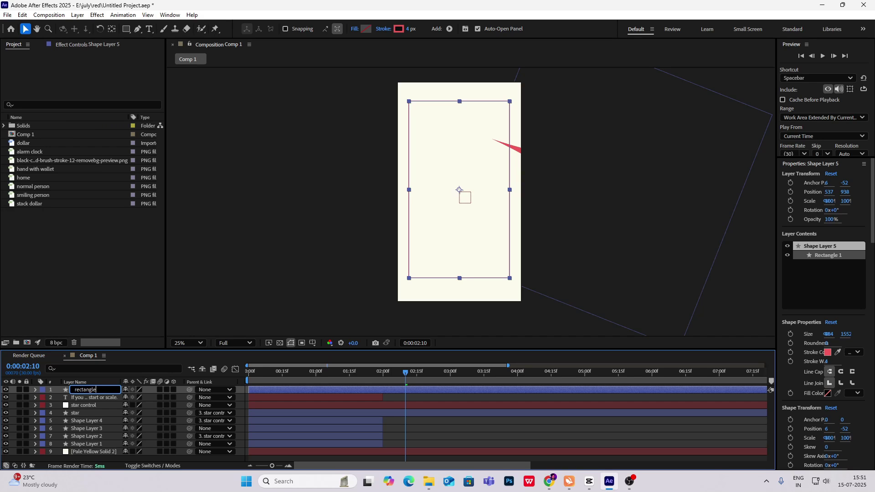
pyautogui.write(' out bo')
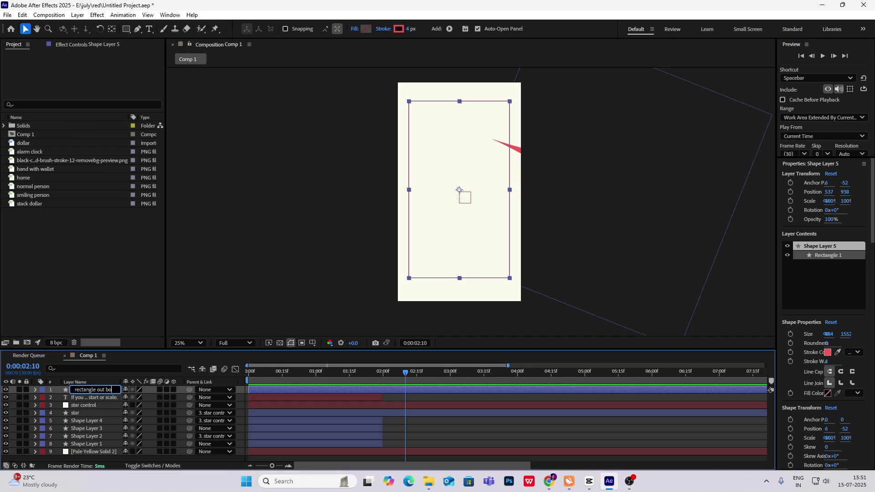
pyautogui.write('x')
pyautogui.click(206, 297)
# Step: Add dashes to Stroke 1 of the rectangle out box layer and set the Dash value to 50
pyautogui.click(52, 390)
pyautogui.click(35, 389)
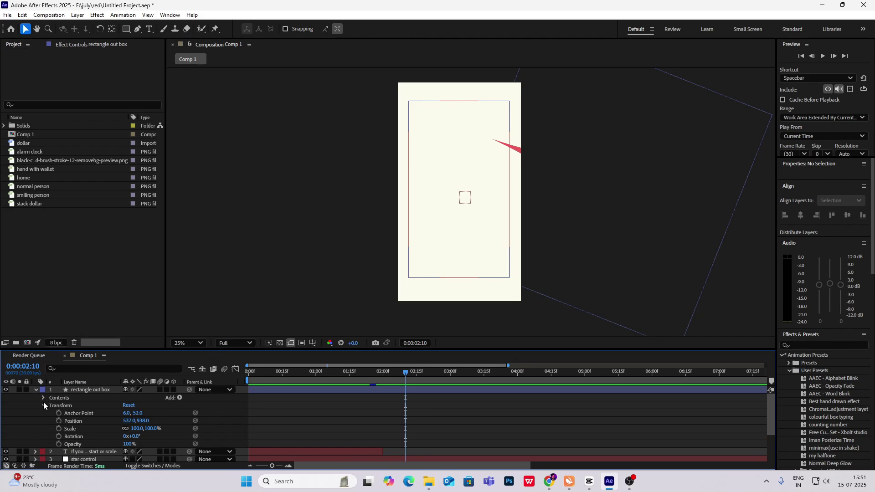
pyautogui.click(43, 398)
pyautogui.click(52, 405)
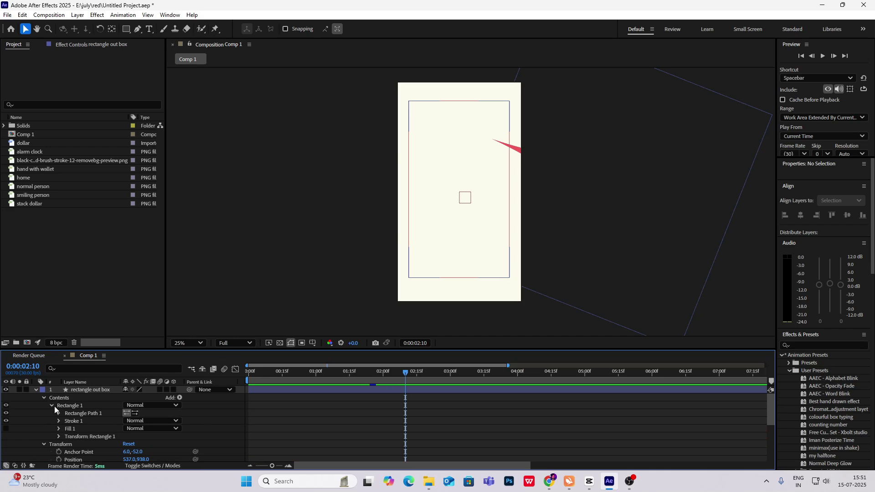
pyautogui.click(59, 422)
pyautogui.scroll(-3, 59, 422)
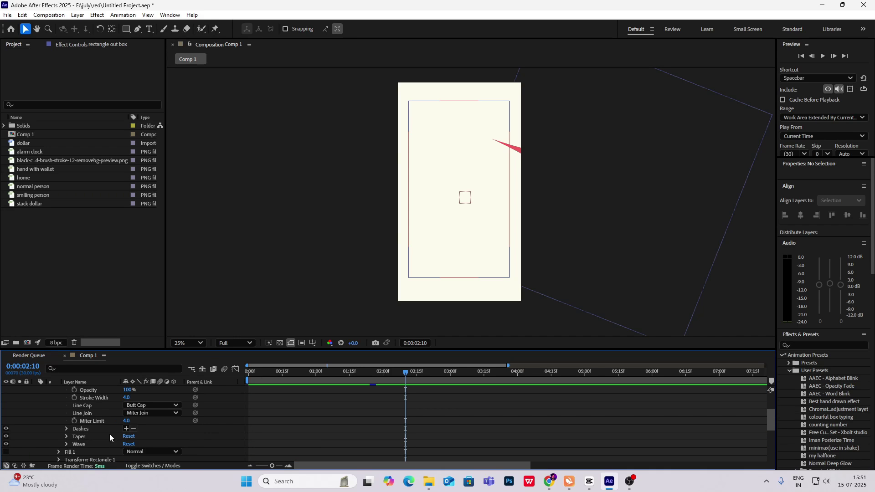
pyautogui.click(126, 428)
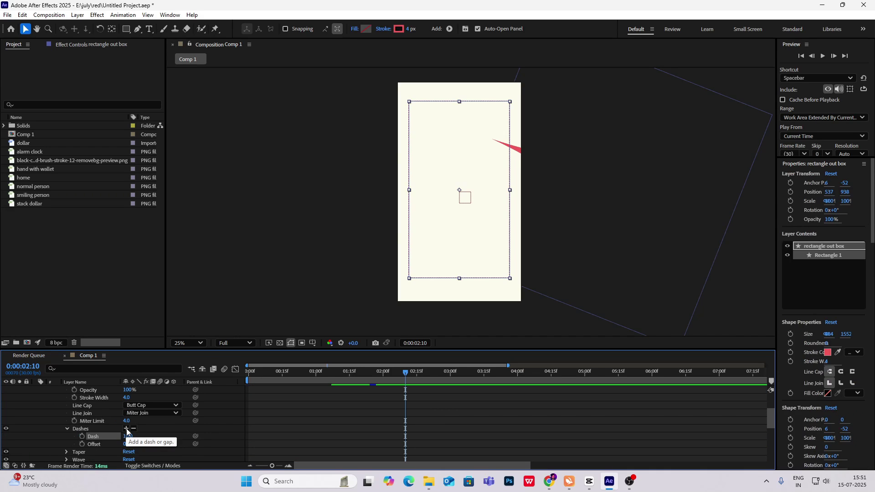
pyautogui.moveTo(128, 436)
pyautogui.mouseDown()
pyautogui.moveTo(177, 438)
pyautogui.moveTo(170, 436)
pyautogui.mouseUp()
pyautogui.click(542, 328)
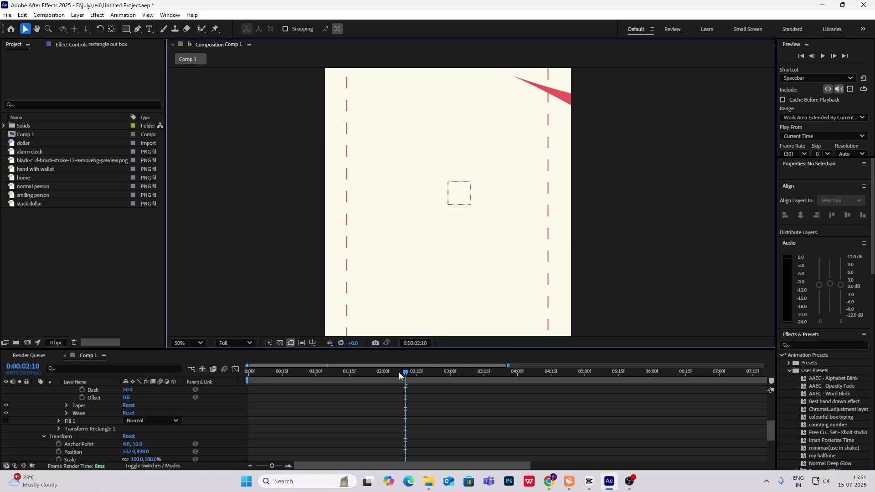
# Step: Keyframe the dash Offset of the rectangle's stroke from 0 at 0:00:02:01 to about 1169 at 0:00:06:00
pyautogui.moveTo(400, 375); pyautogui.dragTo(387, 395)
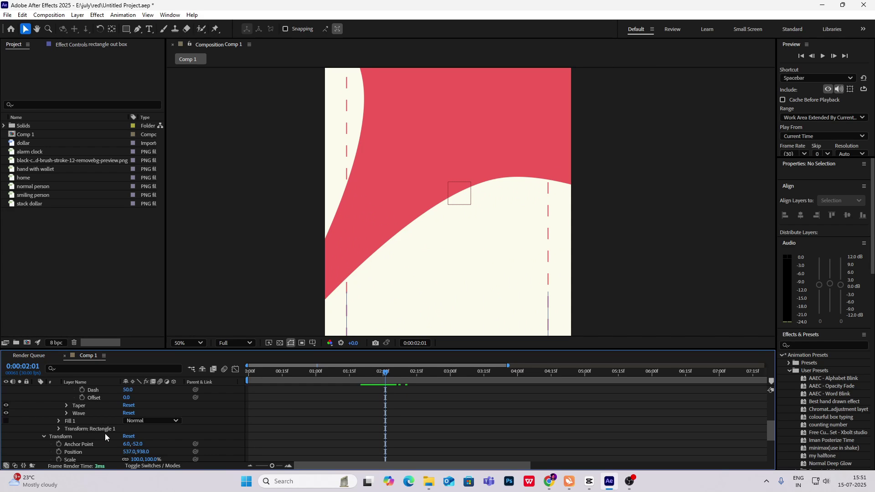
pyautogui.scroll(1, 91, 419)
pyautogui.click(82, 421)
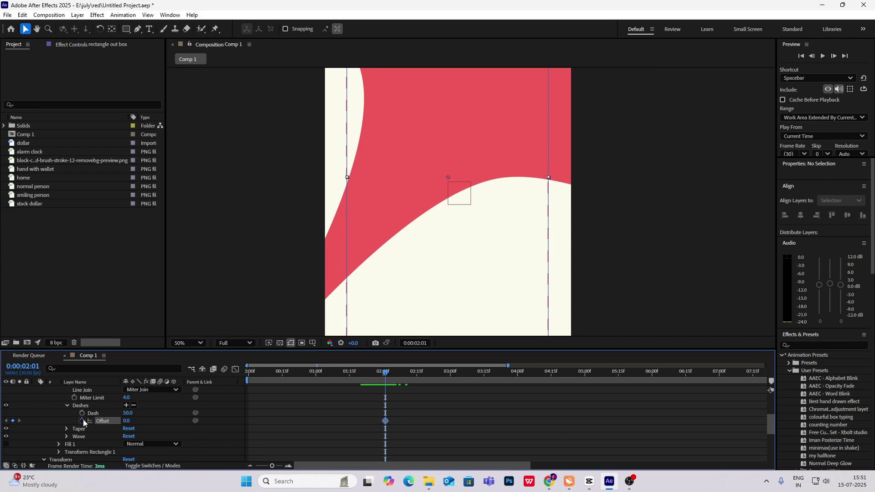
pyautogui.moveTo(386, 373); pyautogui.dragTo(653, 391)
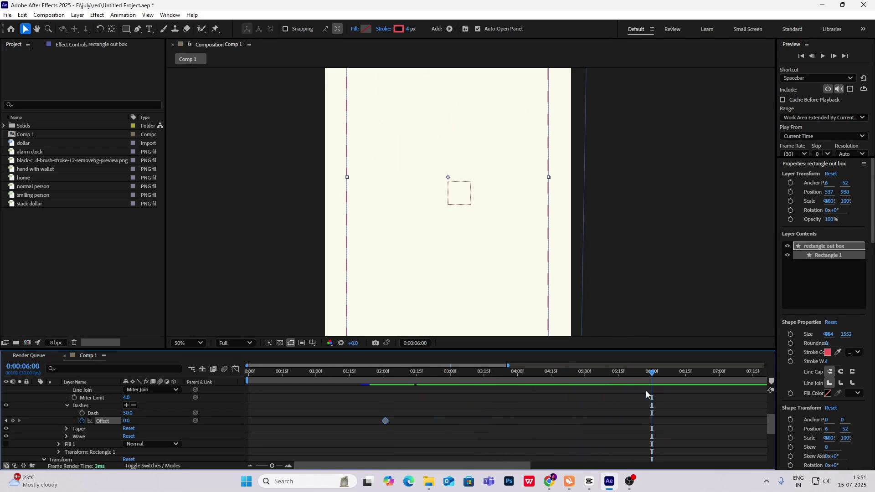
pyautogui.moveTo(126, 422); pyautogui.dragTo(450, 421)
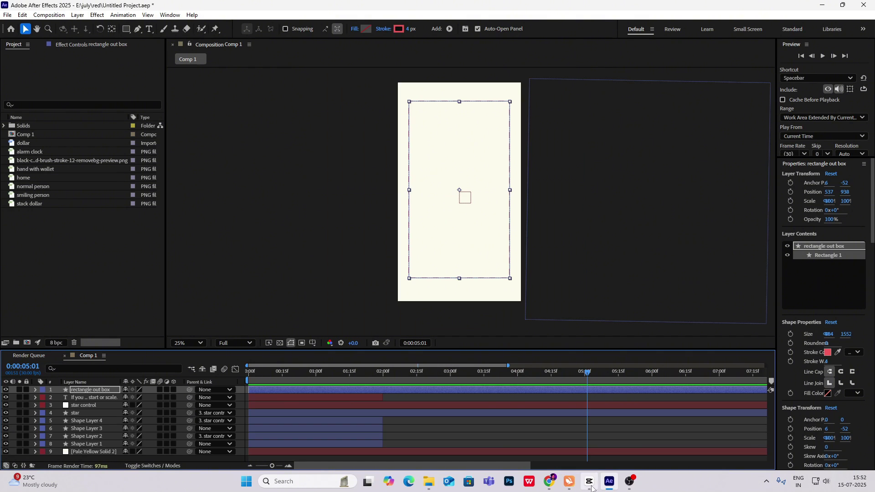
# Step: Duplicate the headline text layer, place the copy above rectangle out box and shift it to start at about 0:00:04:00
pyautogui.click(590, 485)
pyautogui.click(590, 486)
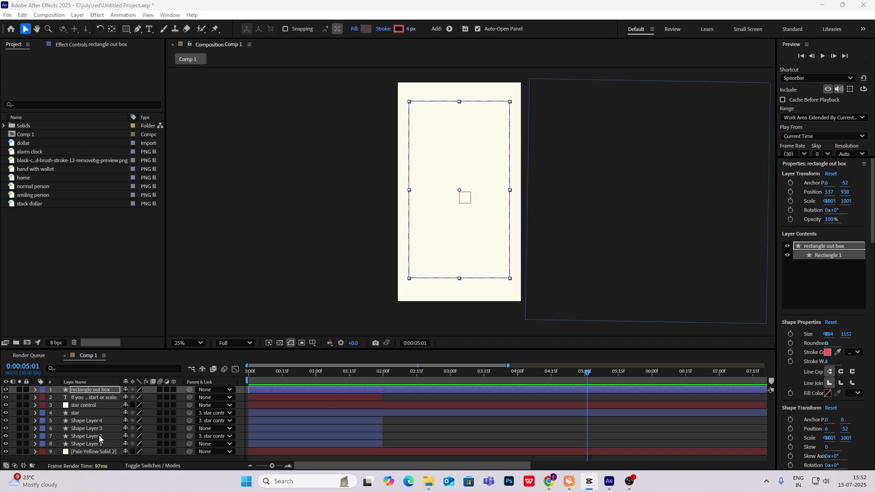
pyautogui.click(102, 397)
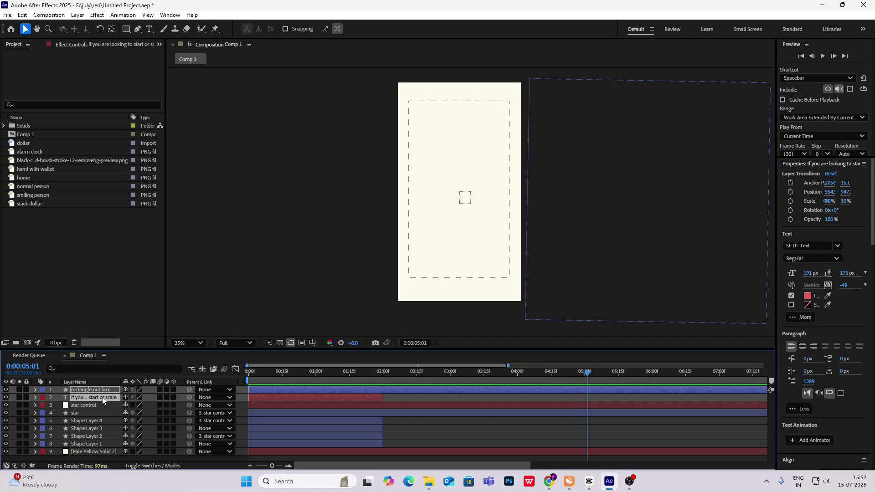
pyautogui.hotkey('ctrl', 'd')
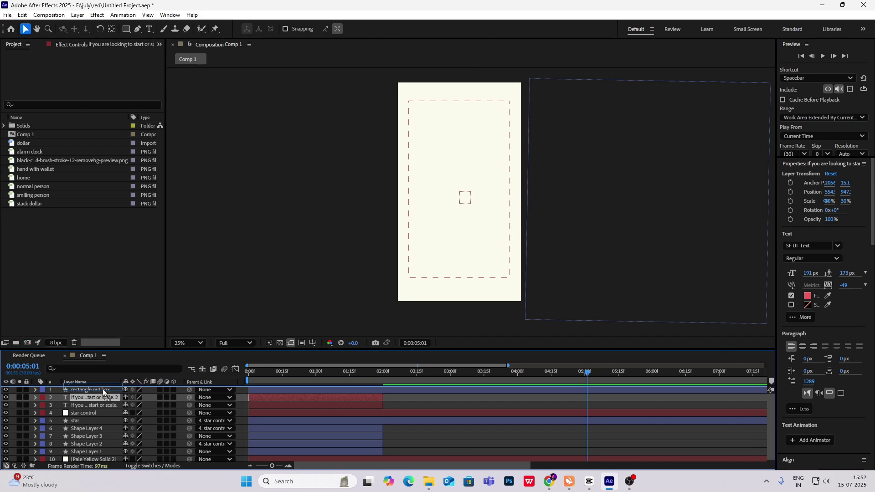
pyautogui.hotkey('ctrl', ']')
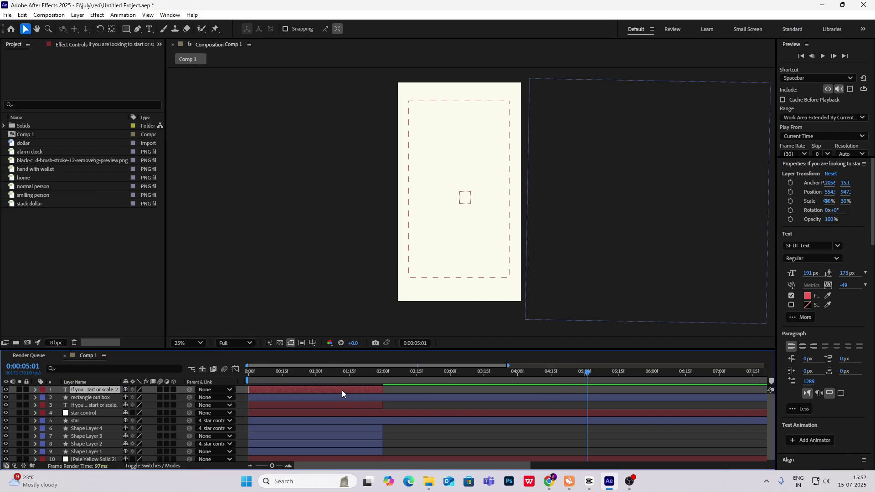
pyautogui.moveTo(341, 390); pyautogui.dragTo(609, 393)
pyautogui.scroll(1, 483, 200)
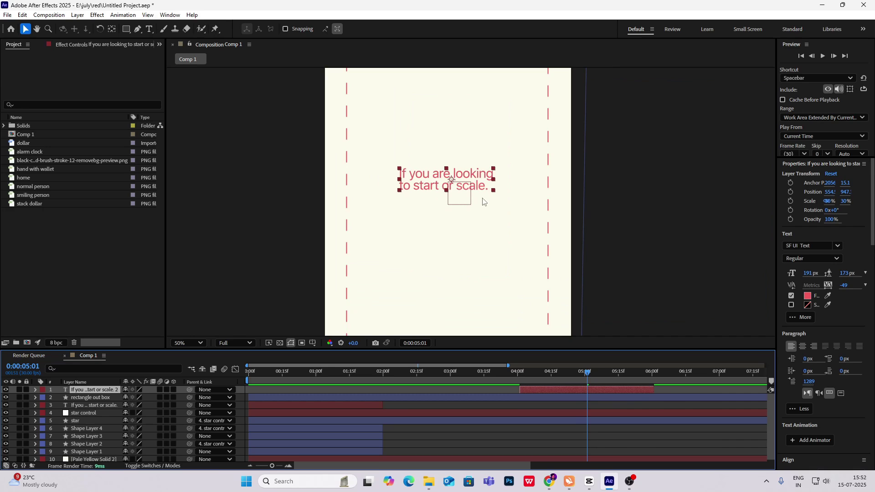
# Step: Replace the duplicated headline's text with "airbnb" and "business" on two lines
pyautogui.click(608, 482)
pyautogui.click(609, 482)
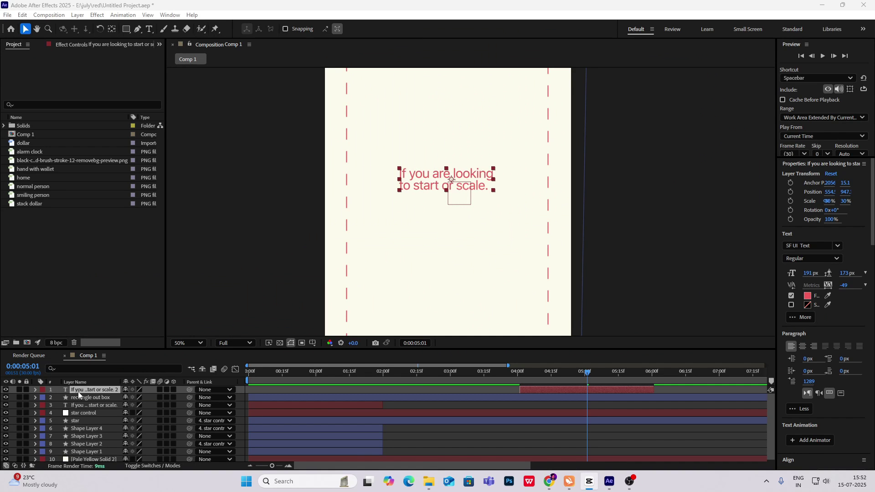
pyautogui.doubleClick(77, 394)
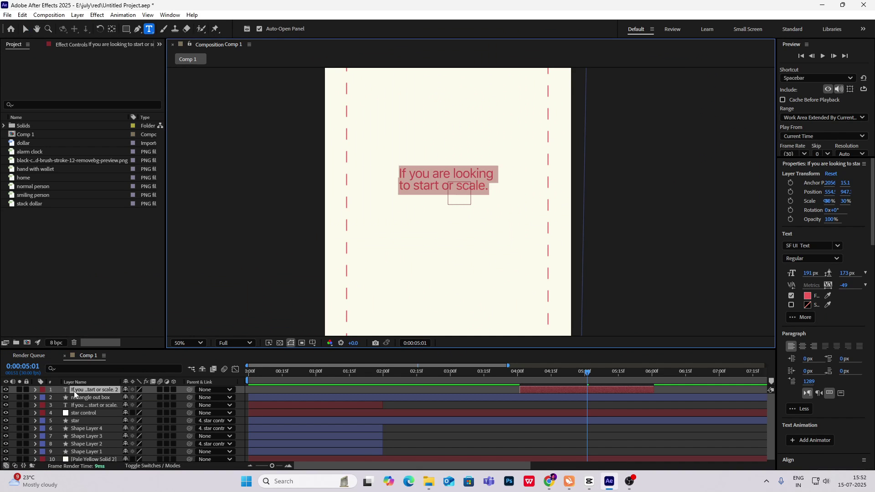
pyautogui.write('airbnb')
pyautogui.press('Return')
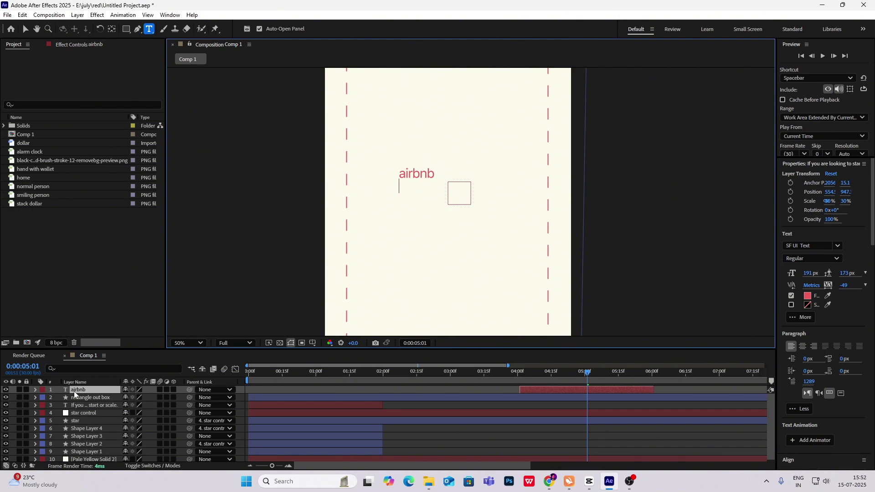
pyautogui.write('business')
pyautogui.press('Escape')
# Step: Scale the bold airbnb business text to 53%, place it in the frame's upper half and move the playhead to 0:00:05:06
pyautogui.press('s')
pyautogui.moveTo(136, 398); pyautogui.dragTo(147, 397)
pyautogui.moveTo(586, 372)
pyautogui.mouseDown()
pyautogui.moveTo(530, 367)
pyautogui.moveTo(598, 370)
pyautogui.mouseUp()
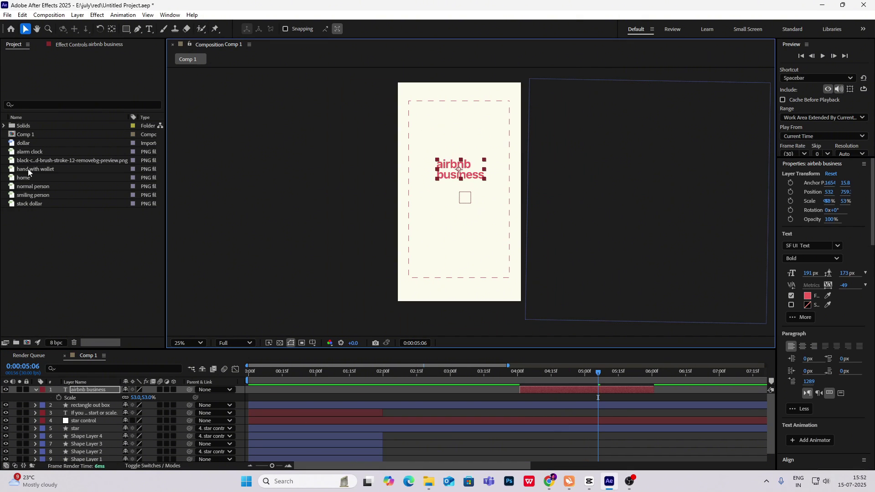
# Step: Add the home image as the top layer of Comp 1 and scale it to 158%
pyautogui.moveTo(25, 178); pyautogui.dragTo(64, 388)
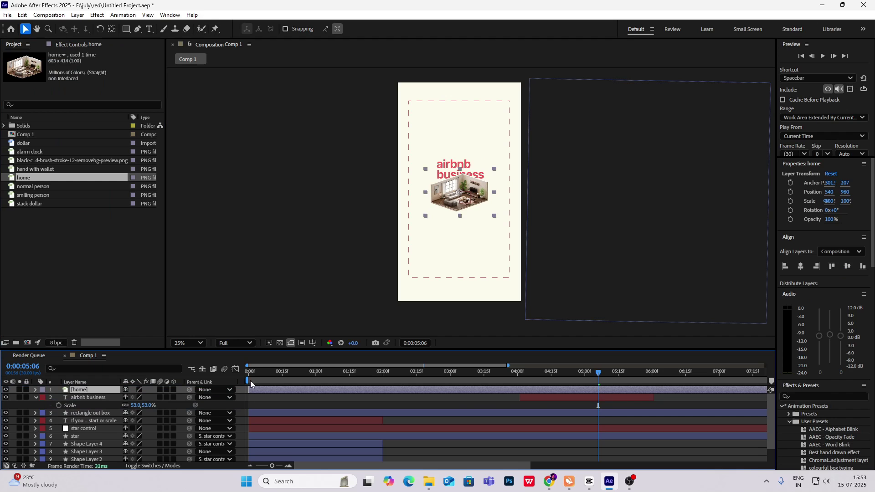
pyautogui.press('s')
pyautogui.moveTo(137, 398); pyautogui.dragTo(173, 398)
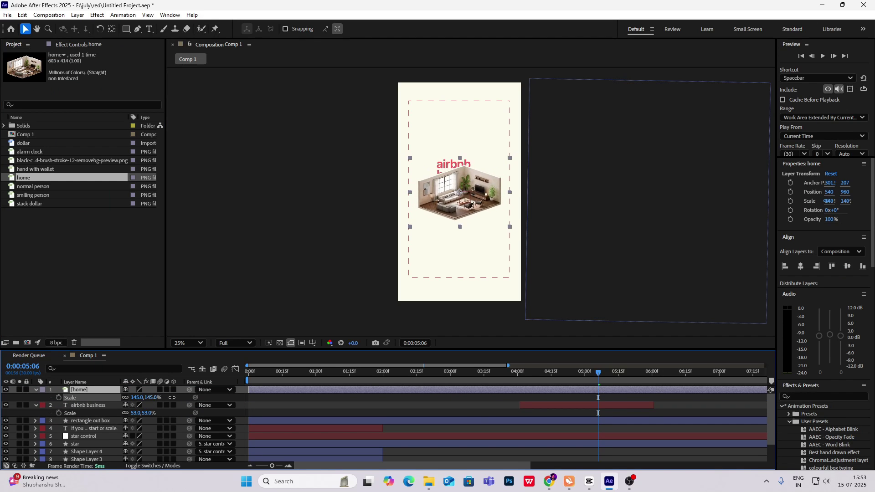
# Step: Following the reference frame in CapCut, move the home image just below the airbnb business text and enlarge the text to 83%
pyautogui.click(589, 482)
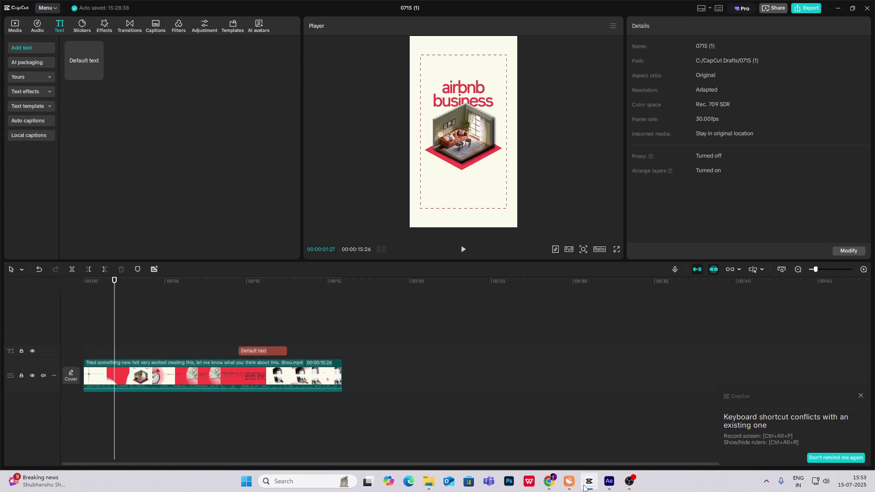
pyautogui.click(584, 486)
pyautogui.moveTo(459, 201); pyautogui.dragTo(458, 213)
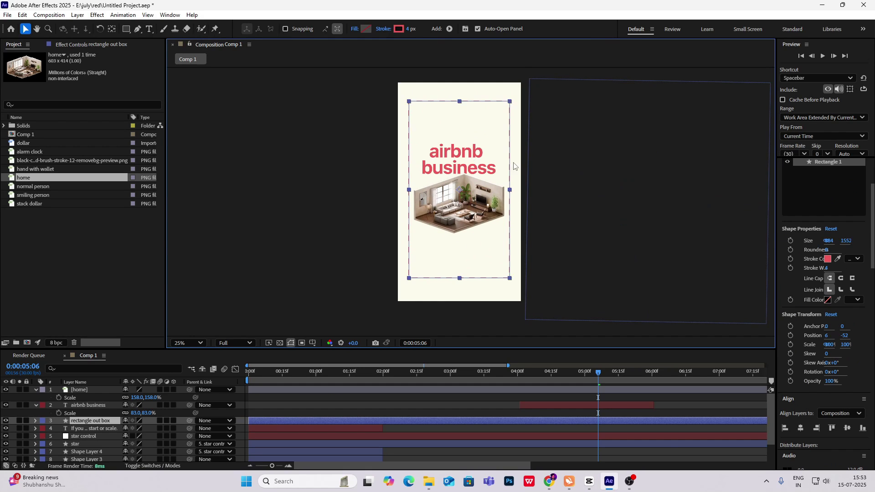
pyautogui.click(584, 485)
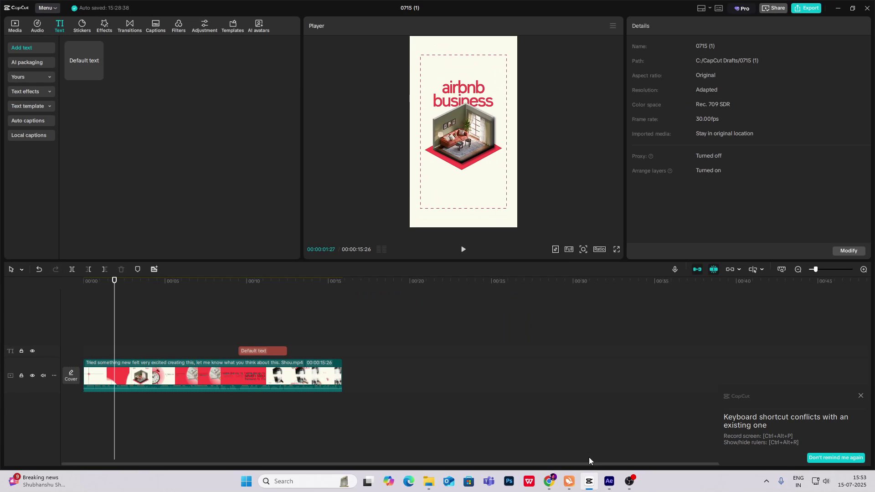
pyautogui.click(589, 483)
# Step: Set up the Pen tool in After Effects with no fill and a solid red stroke
pyautogui.scroll(2, 453, 188)
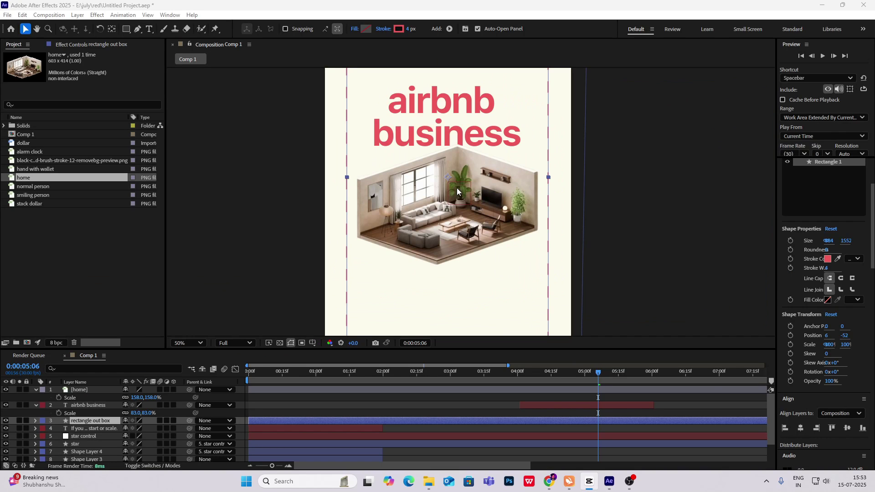
pyautogui.middleClick(458, 188)
pyautogui.moveTo(458, 190); pyautogui.dragTo(455, 147)
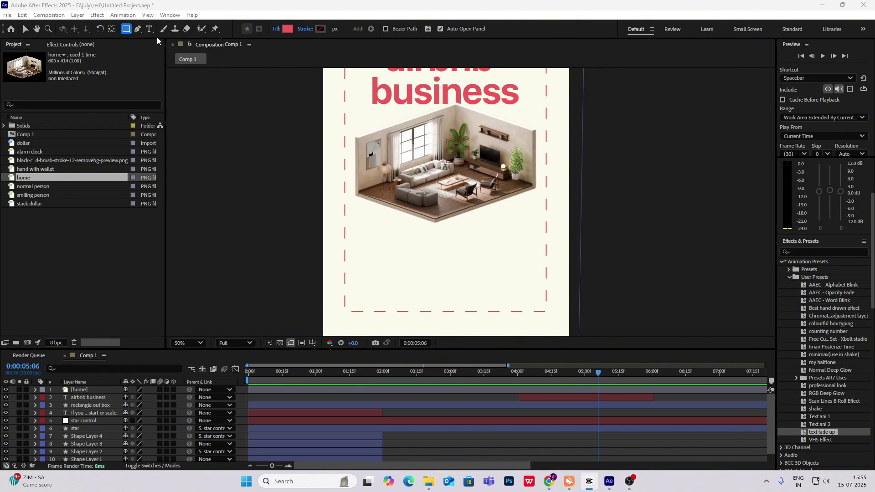
pyautogui.press('g')
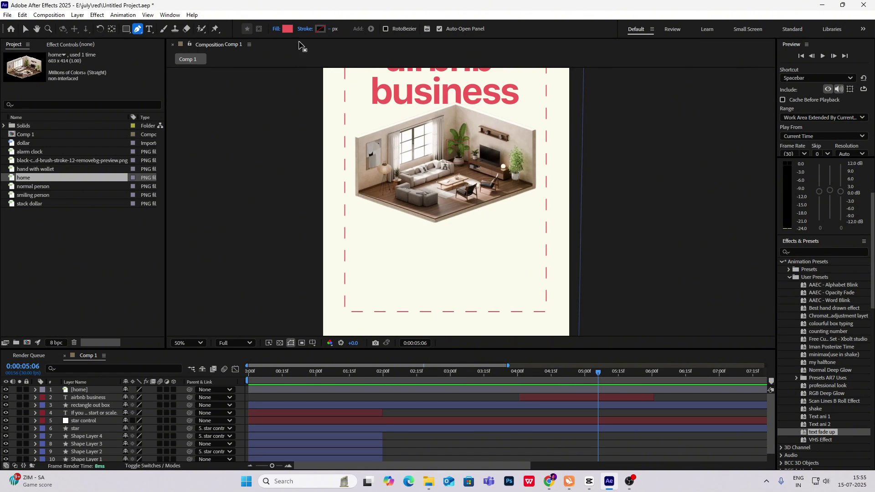
pyautogui.click(278, 31)
pyautogui.click(390, 215)
pyautogui.click(448, 264)
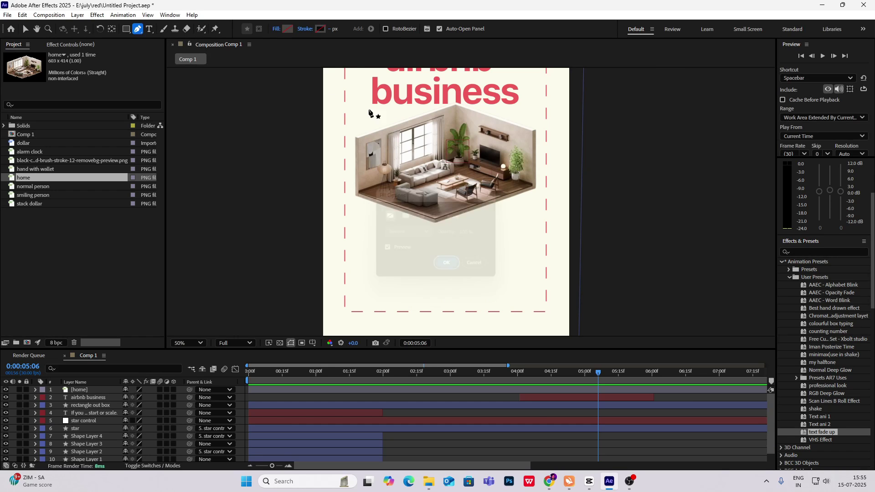
pyautogui.click(305, 30)
pyautogui.click(405, 215)
pyautogui.click(448, 265)
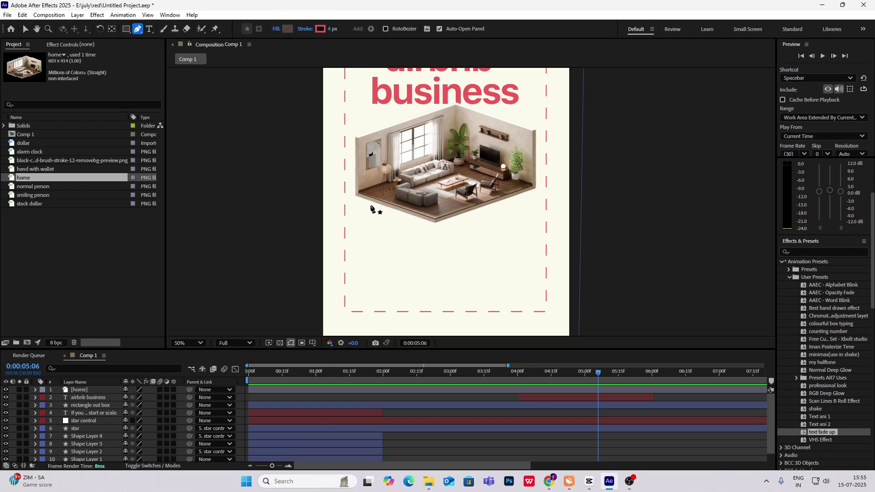
# Step: Check the reference frame in CapCut and draw an open V-shaped path following the home image's lower edge
pyautogui.click(591, 480)
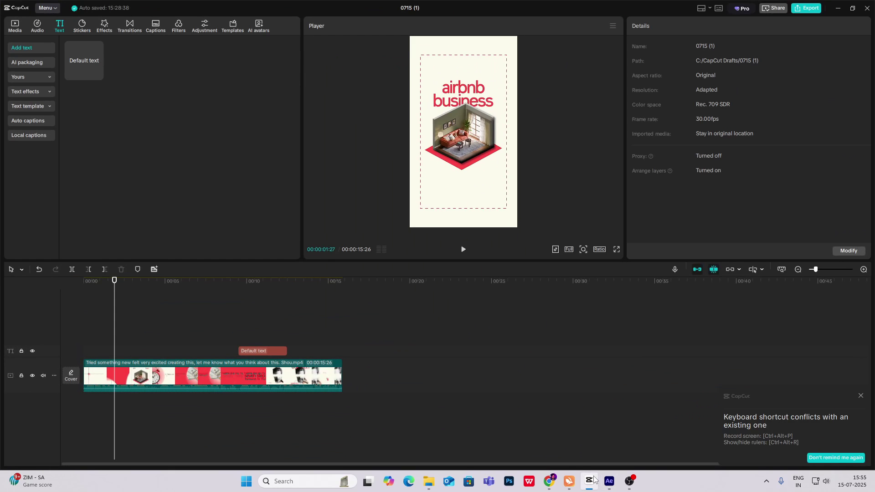
pyautogui.click(589, 481)
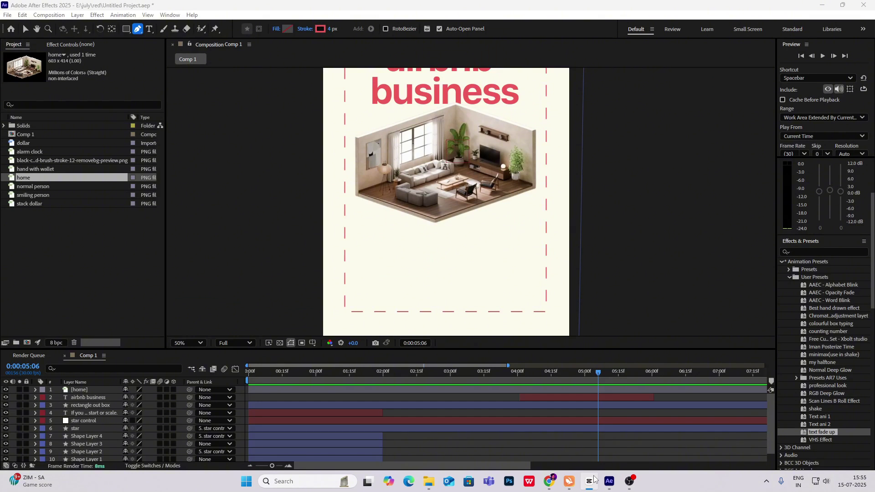
pyautogui.click(355, 189)
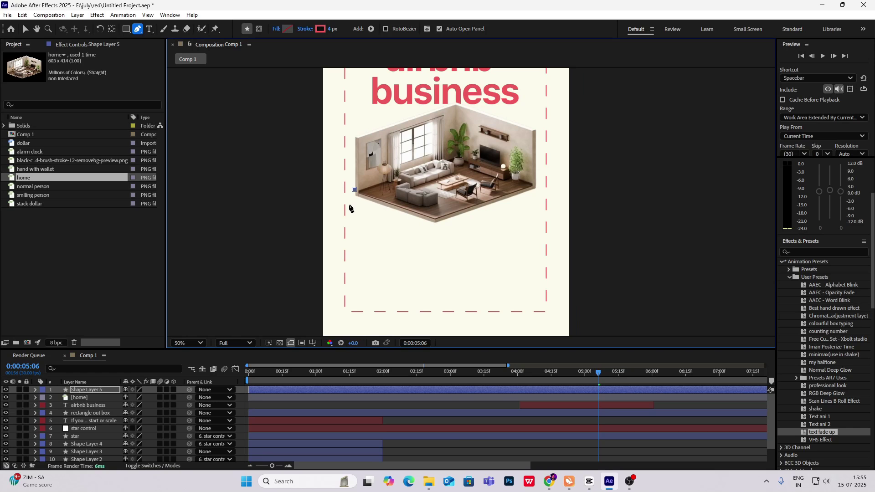
pyautogui.click(434, 240)
pyautogui.click(541, 204)
pyautogui.click(536, 181)
# Step: Set the path's stroke width to 43 px, place its shape layer beneath the home layer and move it slightly up
pyautogui.moveTo(332, 29)
pyautogui.mouseDown()
pyautogui.moveTo(372, 30)
pyautogui.moveTo(364, 29)
pyautogui.mouseUp()
pyautogui.click(589, 479)
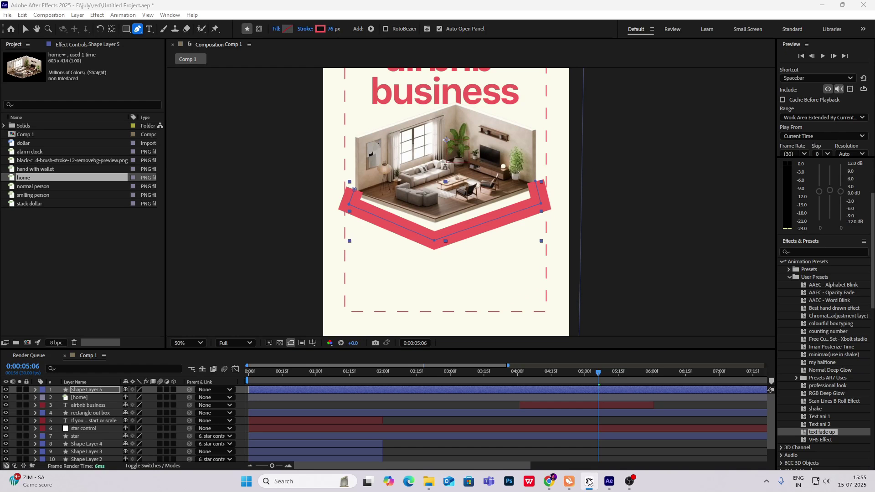
pyautogui.click(93, 390)
pyautogui.press('p')
pyautogui.moveTo(145, 397); pyautogui.dragTo(91, 408)
pyautogui.moveTo(333, 28); pyautogui.dragTo(317, 29)
pyautogui.press('v')
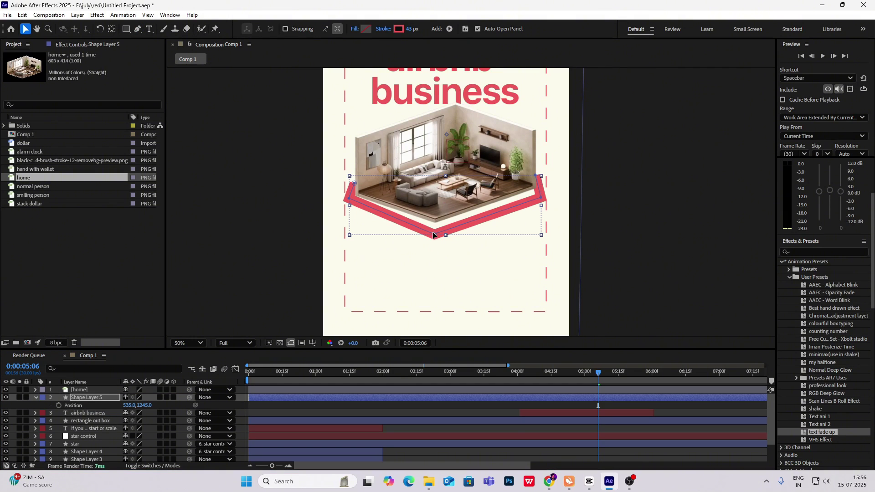
# Step: Nudge the red path up towards the home image and rotate it by -1°
pyautogui.click(86, 398)
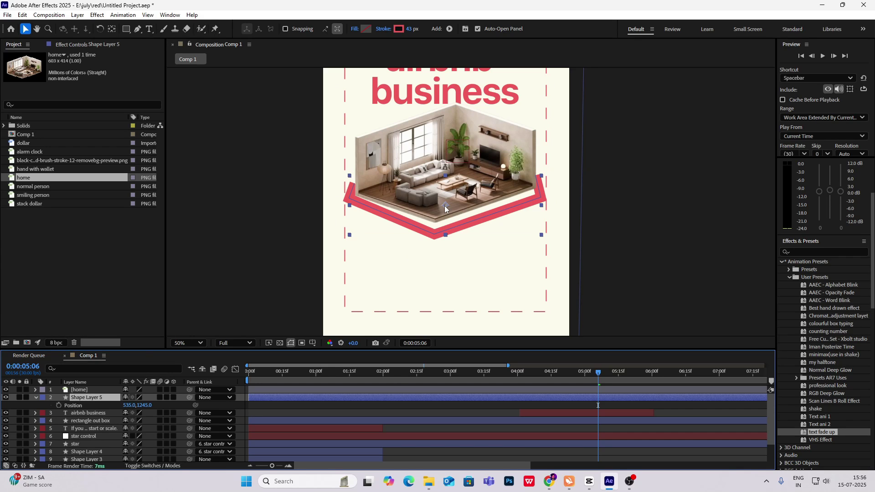
pyautogui.moveTo(446, 209); pyautogui.dragTo(445, 202)
pyautogui.press('r')
pyautogui.press('KP_Subtract')
pyautogui.doubleClick(447, 224)
pyautogui.scroll(-2, 461, 230)
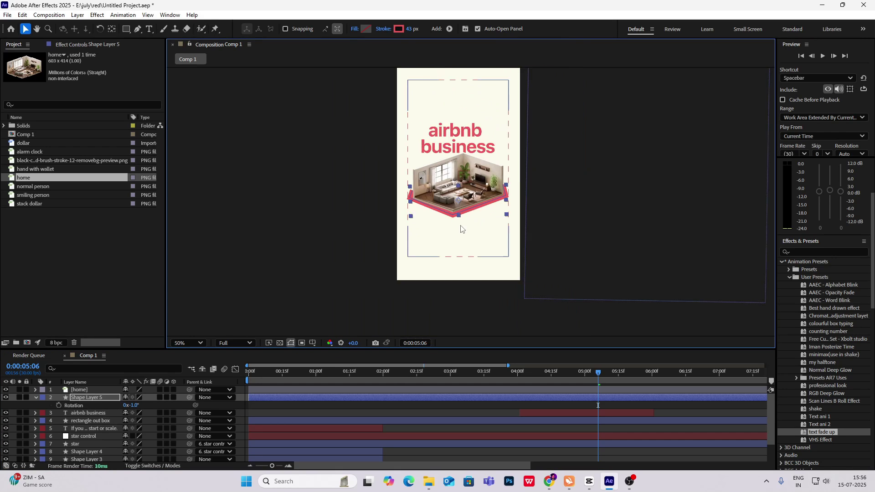
# Step: Reduce the red path's stroke to 35 px and tuck its end points behind the home image's lower corners
pyautogui.scroll(2, 460, 230)
pyautogui.moveTo(415, 30); pyautogui.dragTo(413, 33)
pyautogui.moveTo(541, 189); pyautogui.dragTo(532, 179)
pyautogui.moveTo(354, 178); pyautogui.dragTo(358, 186)
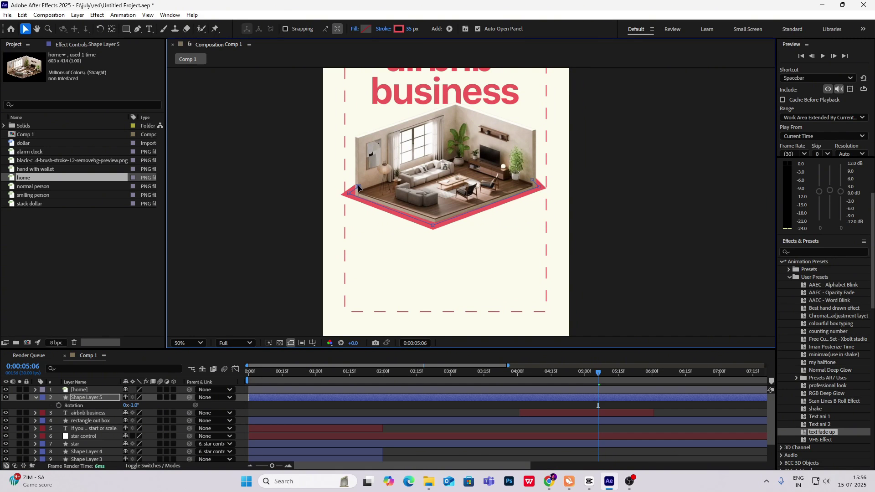
pyautogui.moveTo(435, 228); pyautogui.dragTo(434, 226)
pyautogui.click(403, 232)
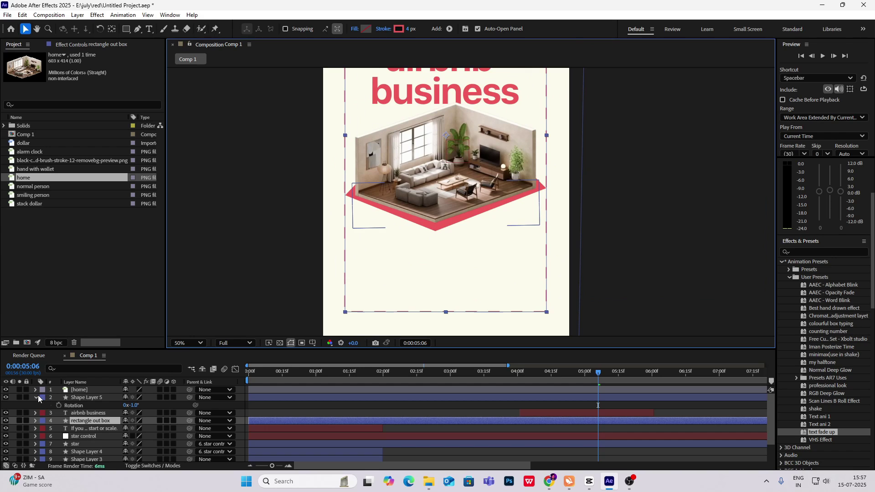
pyautogui.click(37, 397)
# Step: Find the Drop Shadow effect and apply it to the home layer
pyautogui.click(85, 391)
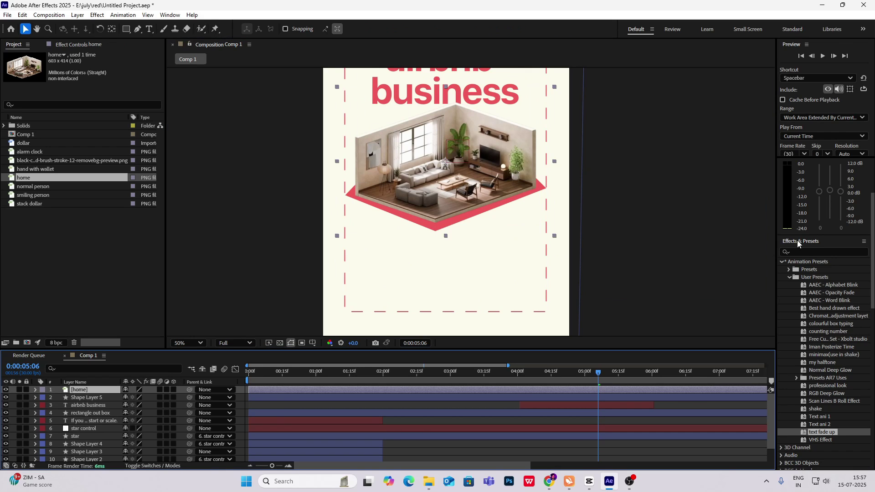
pyautogui.click(800, 252)
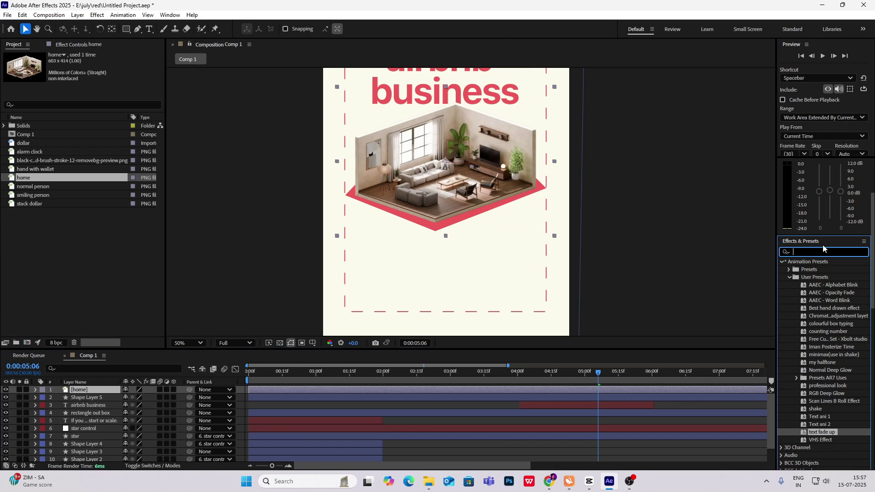
pyautogui.write('drop shadow')
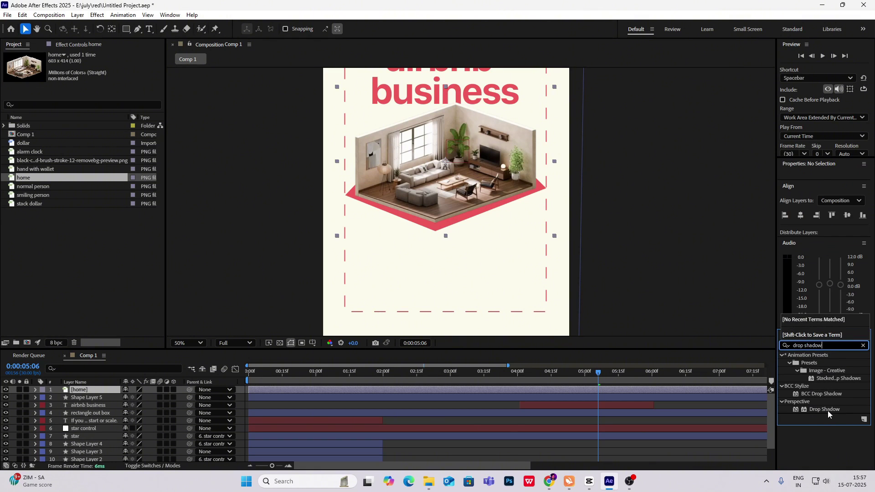
pyautogui.moveTo(828, 411); pyautogui.dragTo(115, 391)
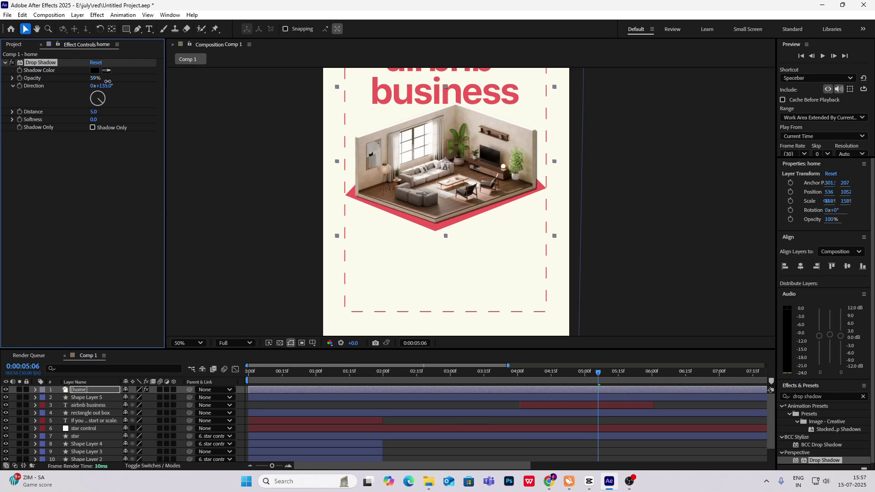
# Step: Set the home image's drop shadow to 61% opacity, distance 11 and softness 28
pyautogui.moveTo(93, 111); pyautogui.dragTo(111, 119)
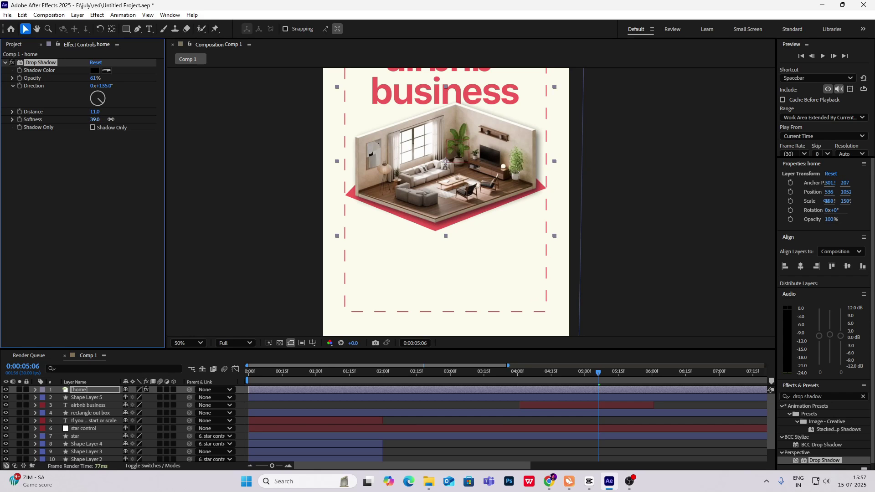
pyautogui.scroll(-2, 471, 224)
pyautogui.click(591, 162)
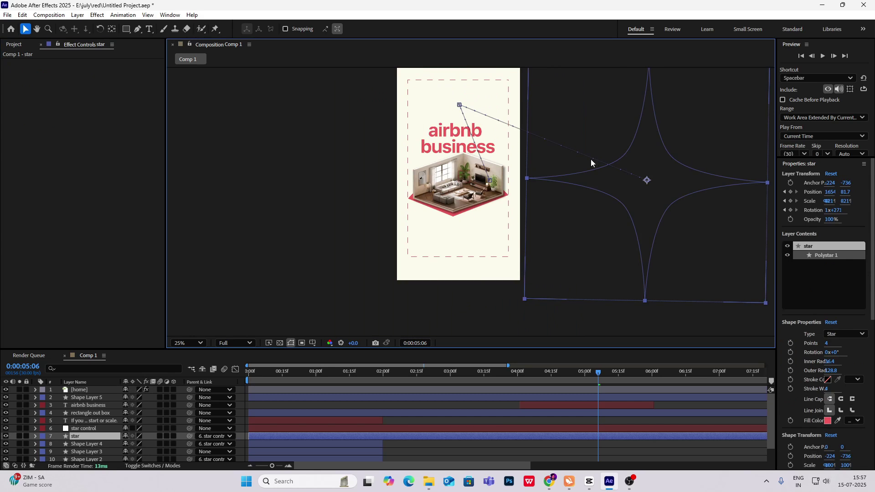
pyautogui.click(454, 286)
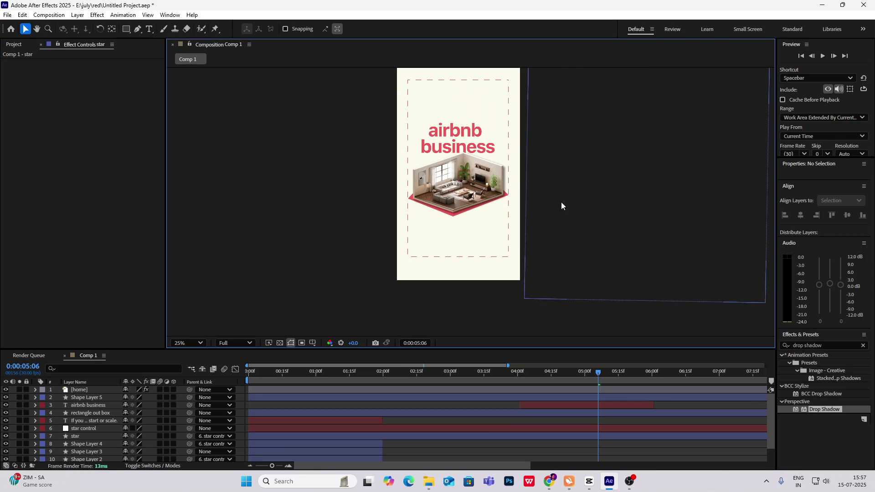
# Step: Move the home, Shape Layer 5, airbnb business and rectangle out box layers below the star layer
pyautogui.moveTo(597, 370); pyautogui.dragTo(390, 387)
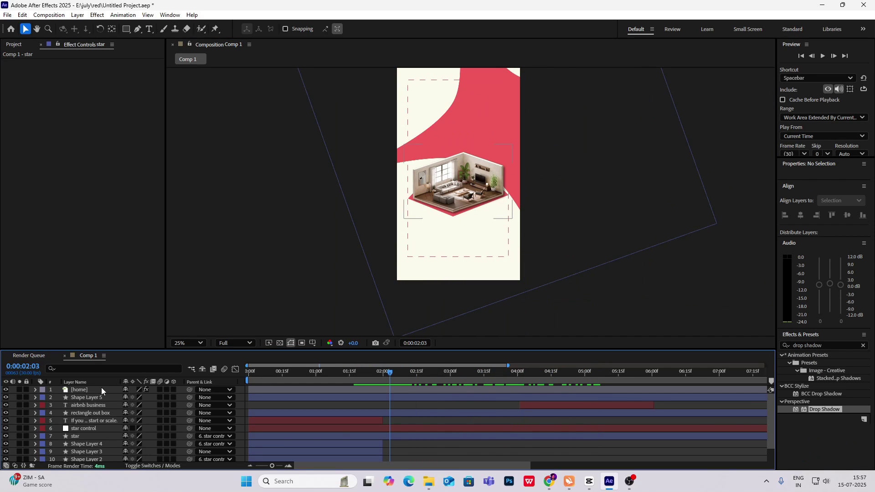
pyautogui.moveTo(98, 389); pyautogui.dragTo(85, 445)
pyautogui.click(392, 372)
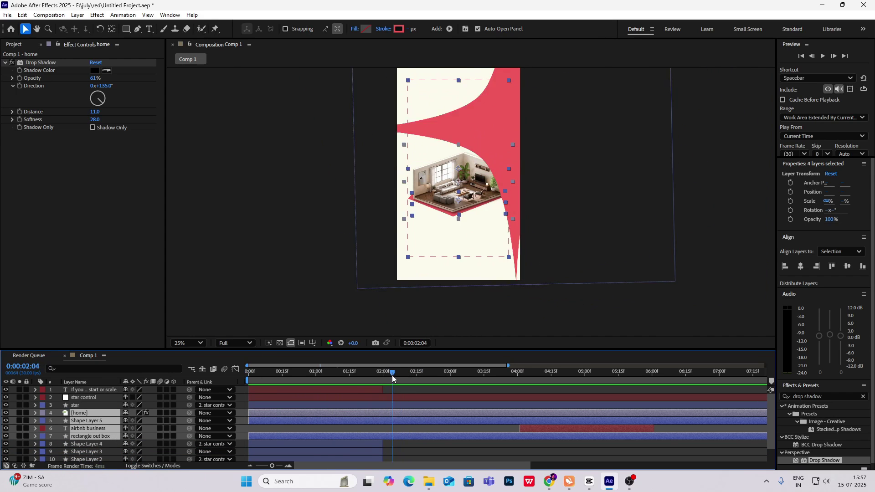
# Step: Trim the start of the four selected scene layers to 0:00:02:00
pyautogui.moveTo(392, 376); pyautogui.dragTo(384, 375)
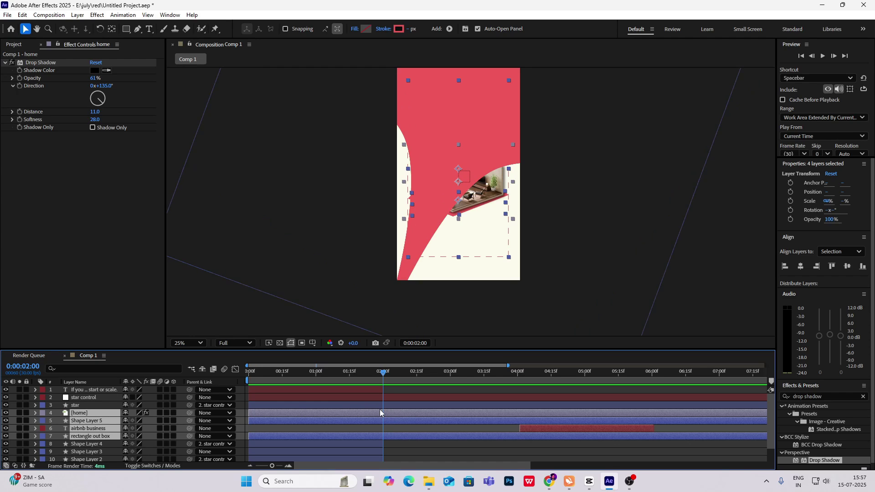
pyautogui.hotkey('alt', '[')
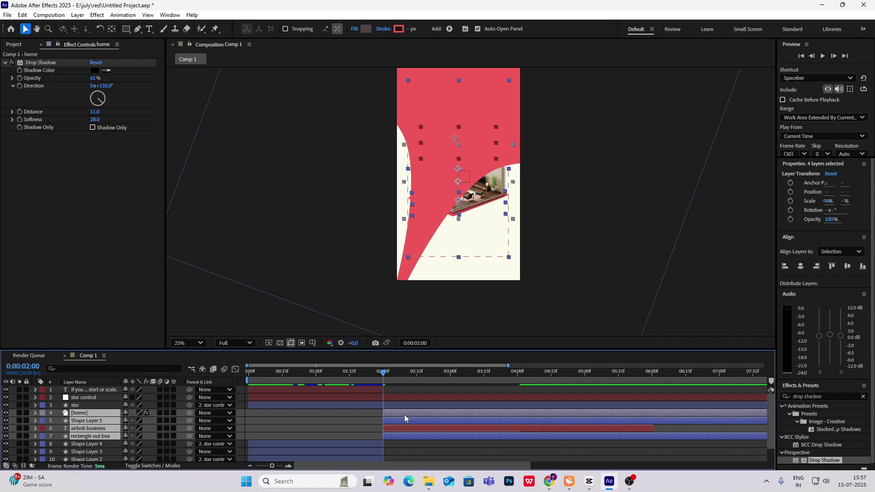
# Step: Check the scene's timing in the CapCut reference and set the out point of all Comp 1 layers to 0:00:03:02
pyautogui.hotkey('alt', 'Tab')
pyautogui.moveTo(118, 316); pyautogui.dragTo(137, 325)
pyautogui.click(609, 481)
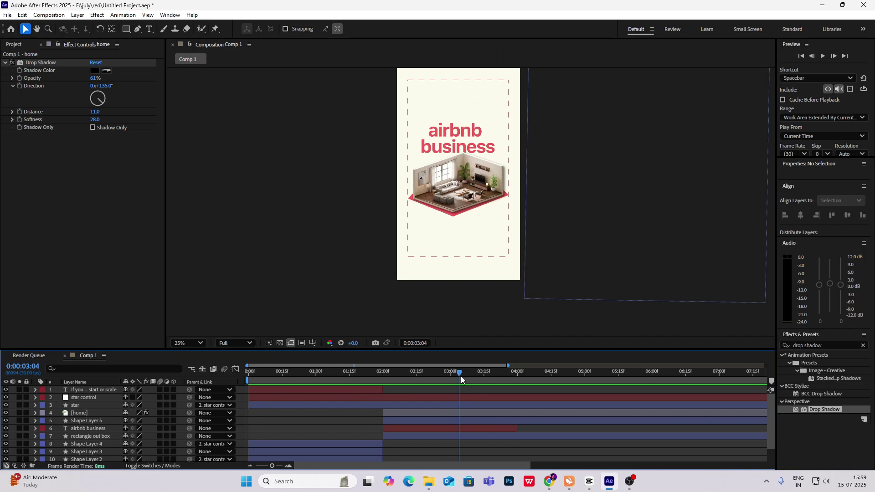
pyautogui.moveTo(461, 376); pyautogui.dragTo(461, 404)
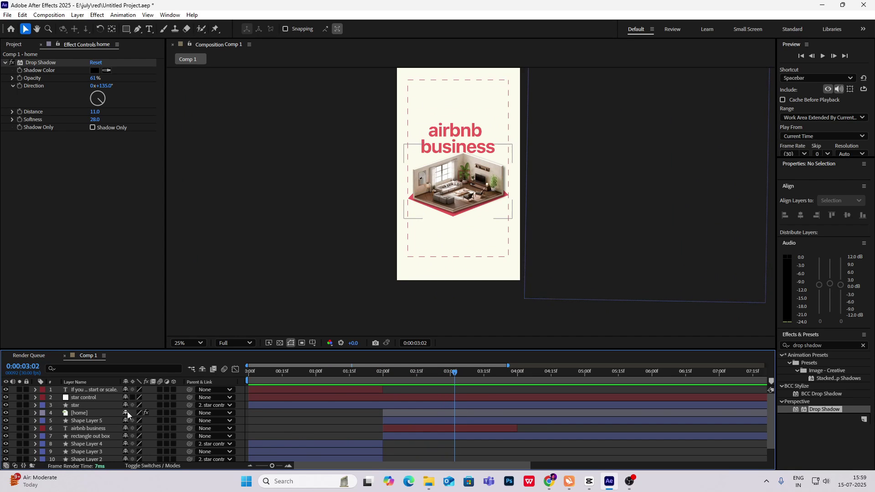
pyautogui.hotkey('ctrl', 'a')
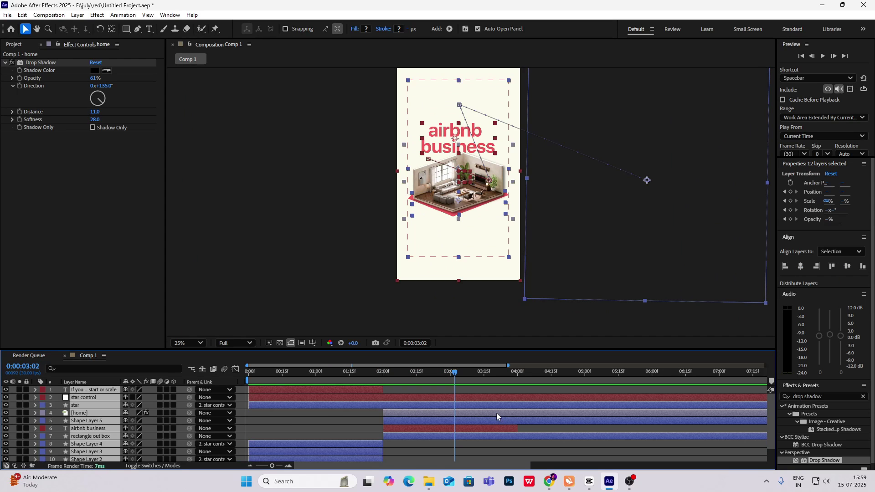
pyautogui.hotkey('alt', ']')
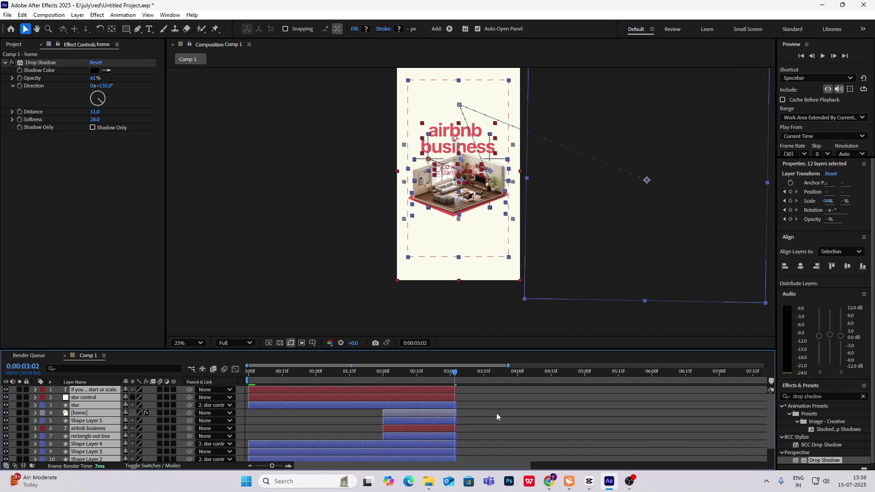
pyautogui.scroll(-1, 495, 412)
pyautogui.click(491, 416)
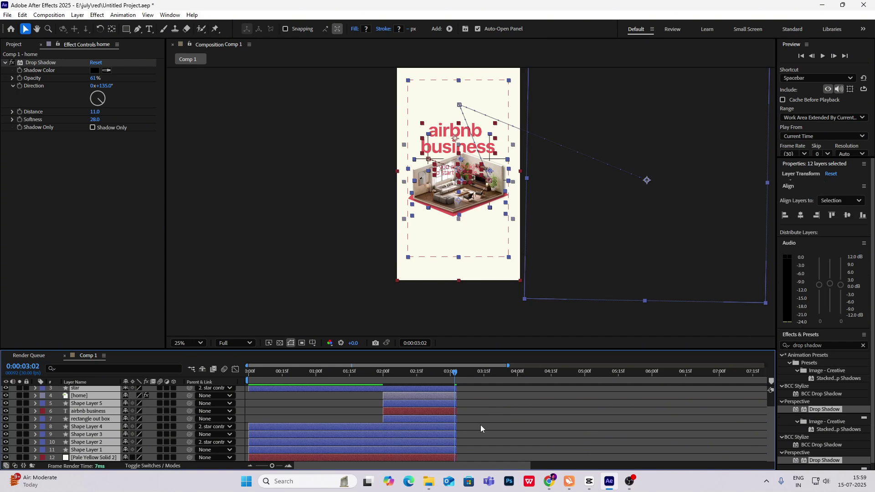
# Step: Extend the Pale Yellow Solid 2 layer to the end of the composition
pyautogui.moveTo(455, 373); pyautogui.dragTo(450, 373)
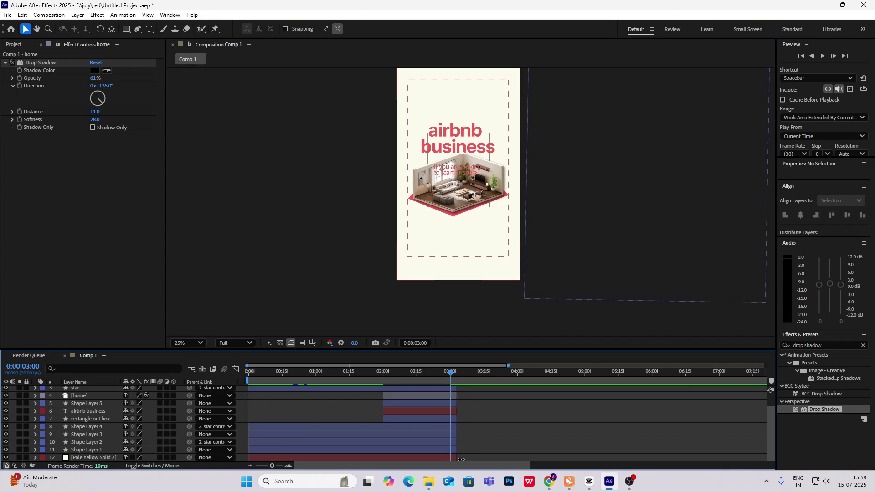
pyautogui.moveTo(457, 460); pyautogui.dragTo(797, 459)
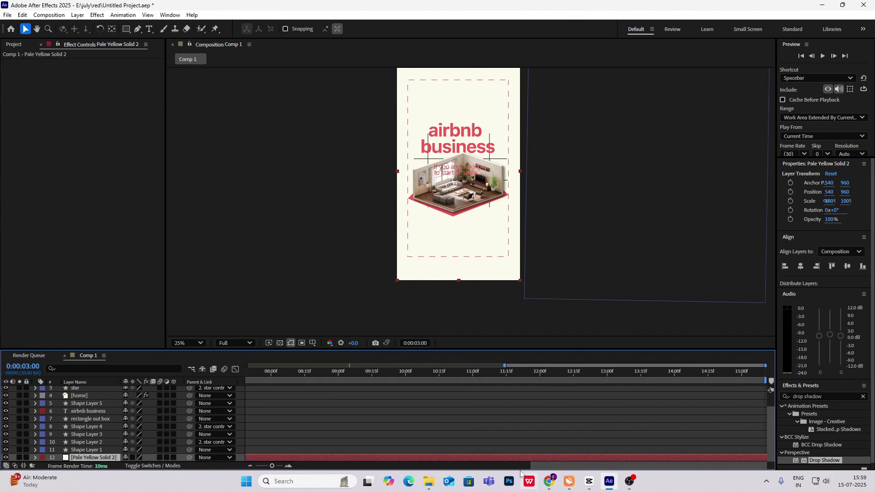
pyautogui.moveTo(559, 466); pyautogui.dragTo(322, 467)
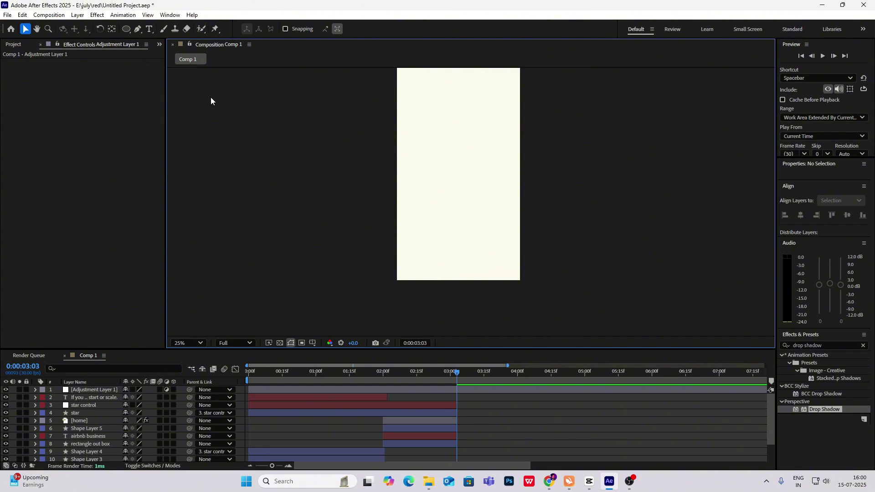
# Step: At 0:00:03:03, draw a circle about 836 px in diameter near the composition's middle and centre its anchor point
pyautogui.press('q')
pyautogui.moveTo(423, 124); pyautogui.dragTo(496, 219)
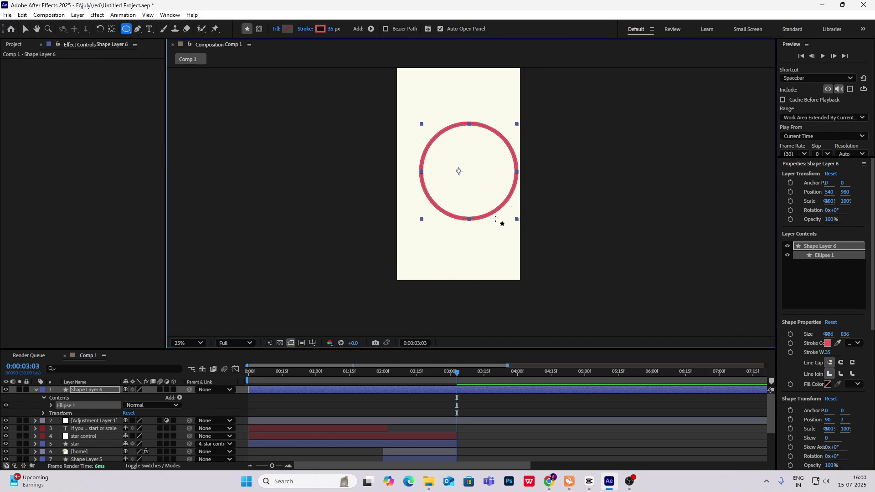
pyautogui.hotkey('ctrl', 'alt', 'Home')
# Step: Give the circle a solid red fill and remove its stroke
pyautogui.click(287, 29)
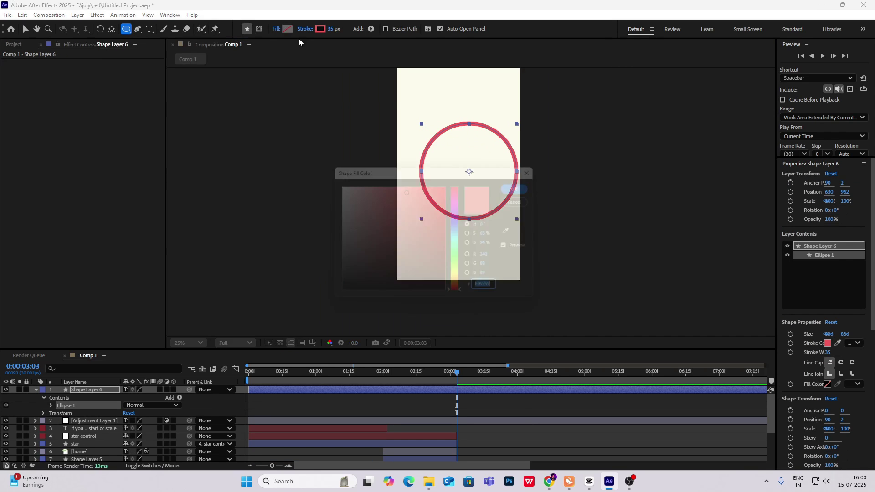
pyautogui.click(527, 184)
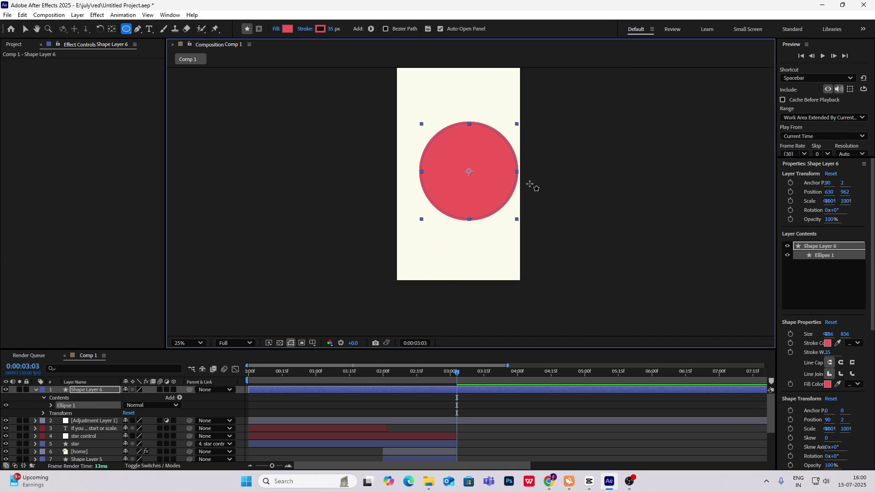
pyautogui.click(307, 30)
pyautogui.click(390, 216)
pyautogui.click(447, 265)
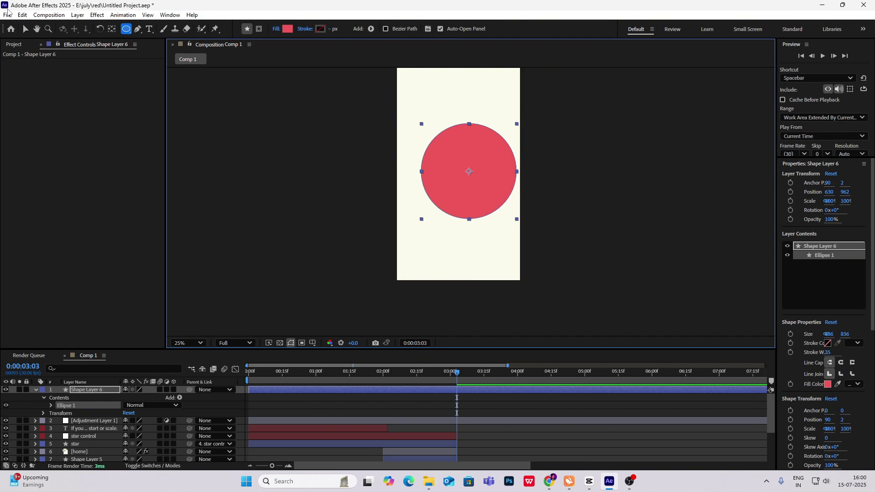
# Step: Move the red circle to the composition's centre and compare it with the clock scene in the CapCut reference
pyautogui.click(25, 28)
pyautogui.moveTo(467, 171); pyautogui.dragTo(460, 172)
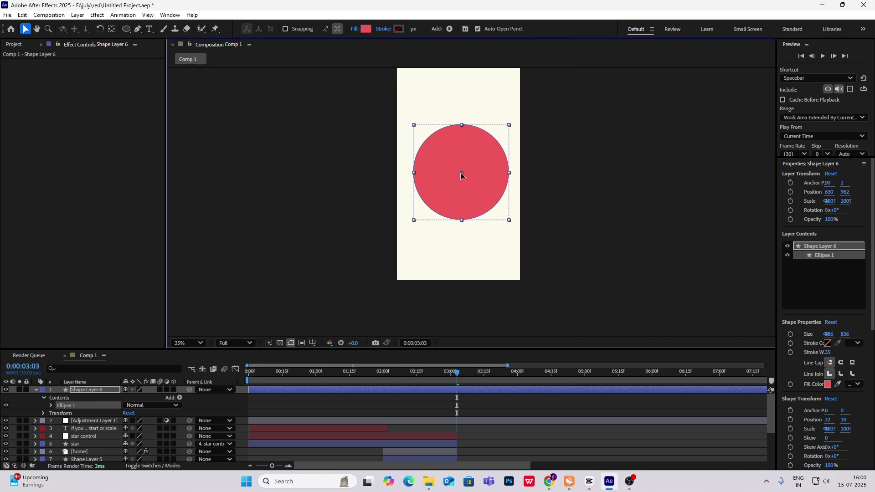
pyautogui.click(588, 483)
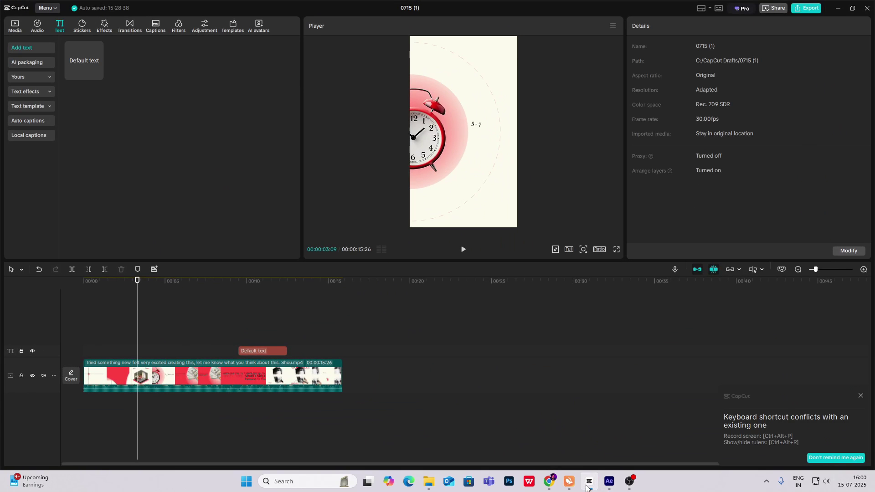
pyautogui.click(587, 484)
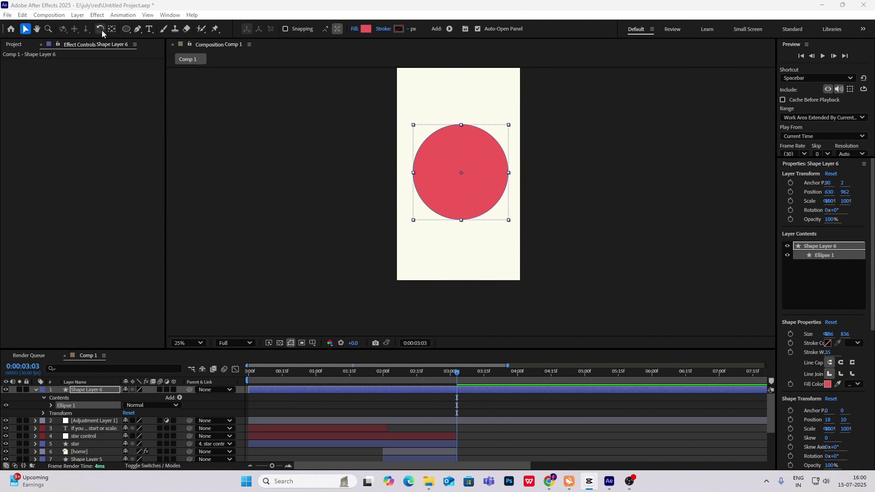
# Step: Draw a circular mask slightly smaller than the red circle on Shape Layer 6 and feather it by 221 pixels
pyautogui.click(126, 29)
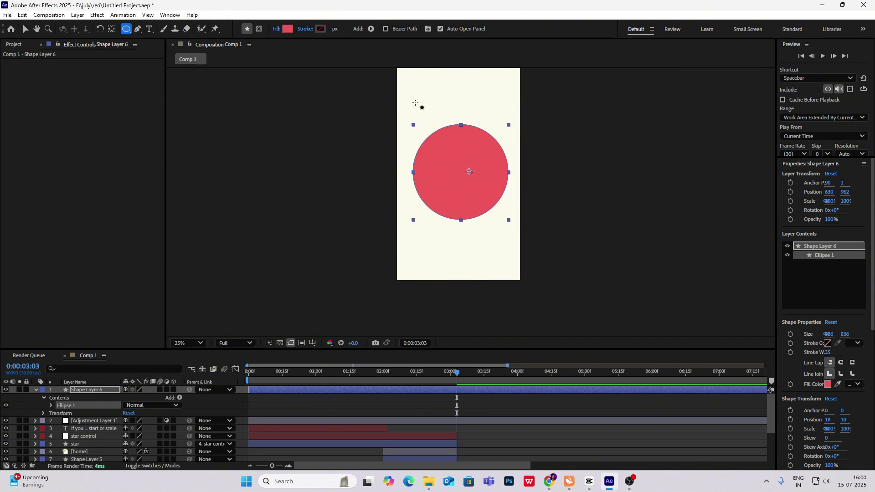
pyautogui.click(259, 29)
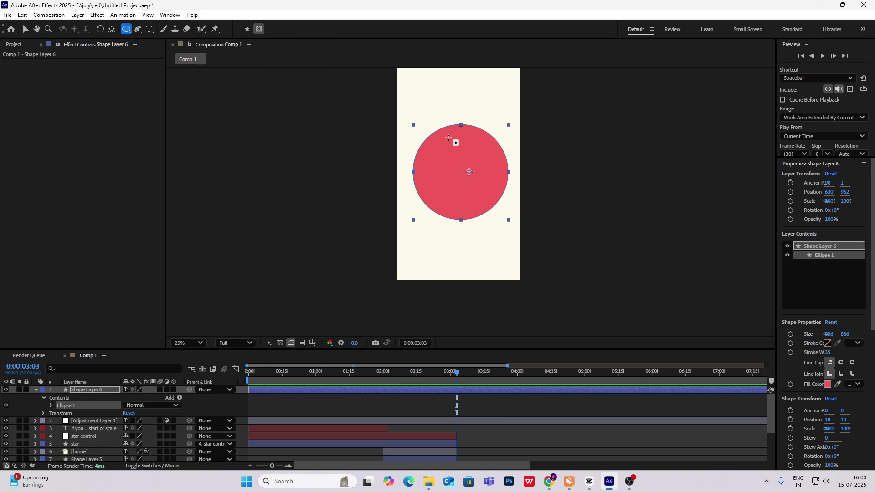
pyautogui.moveTo(422, 130); pyautogui.dragTo(498, 205)
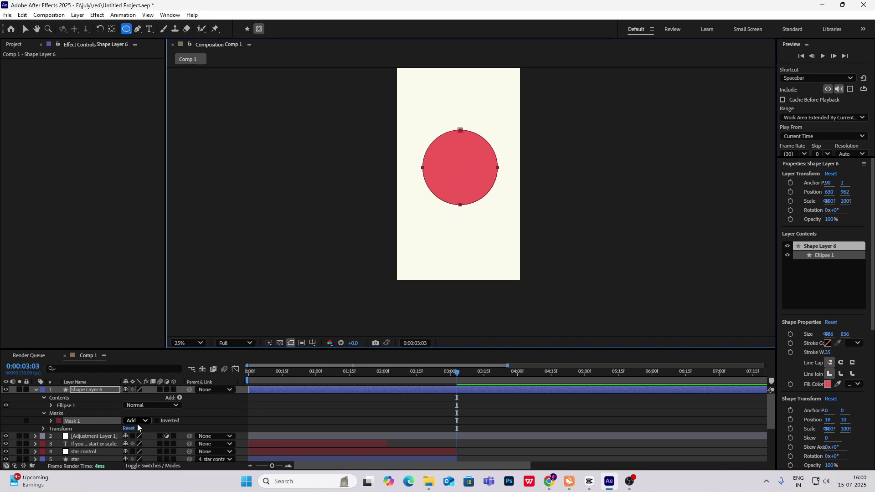
pyautogui.click(51, 420)
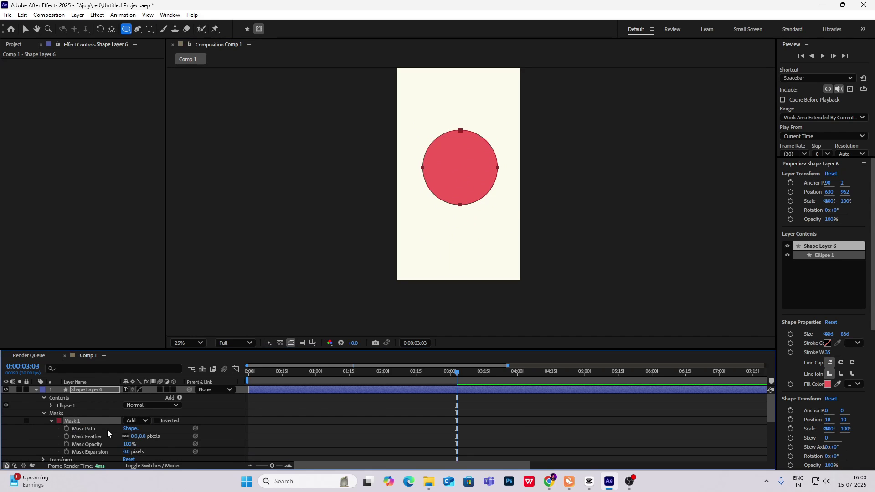
pyautogui.scroll(-2, 108, 433)
pyautogui.moveTo(137, 412); pyautogui.dragTo(207, 410)
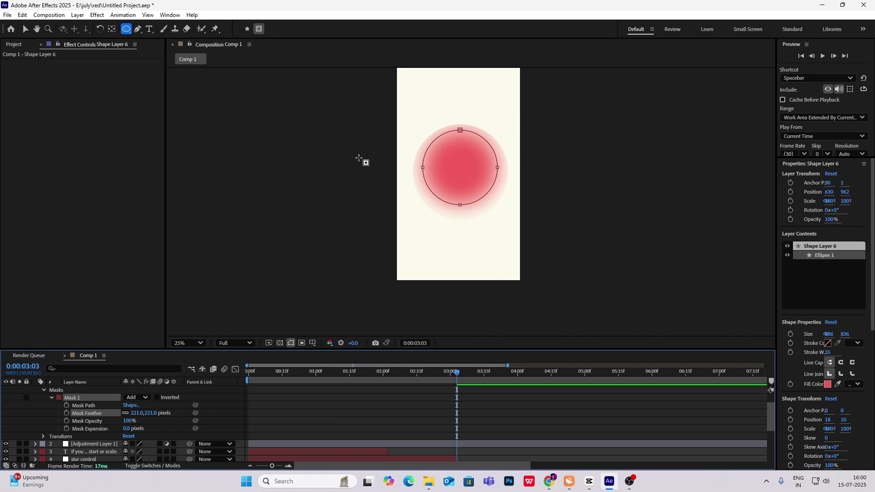
# Step: Scale Shape Layer 6 to 121% and move the circle so it is partly cut off by the composition's left edge
pyautogui.click(590, 481)
pyautogui.click(592, 481)
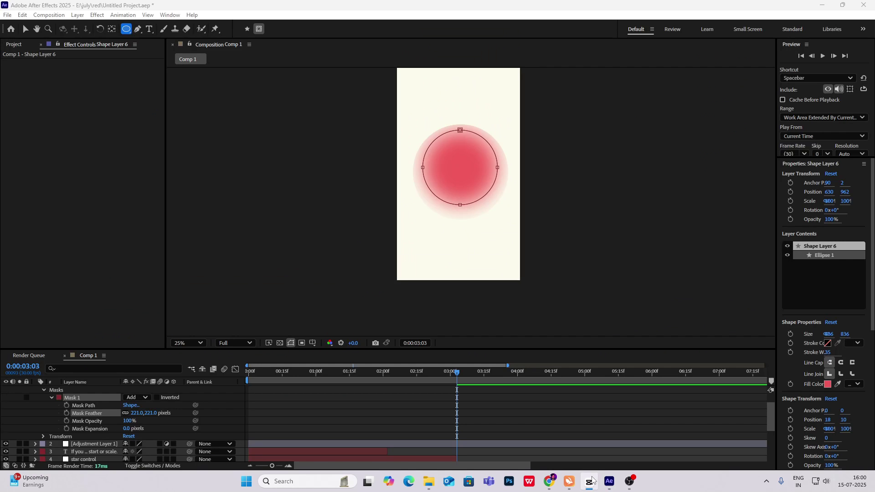
pyautogui.click(591, 479)
pyautogui.click(591, 481)
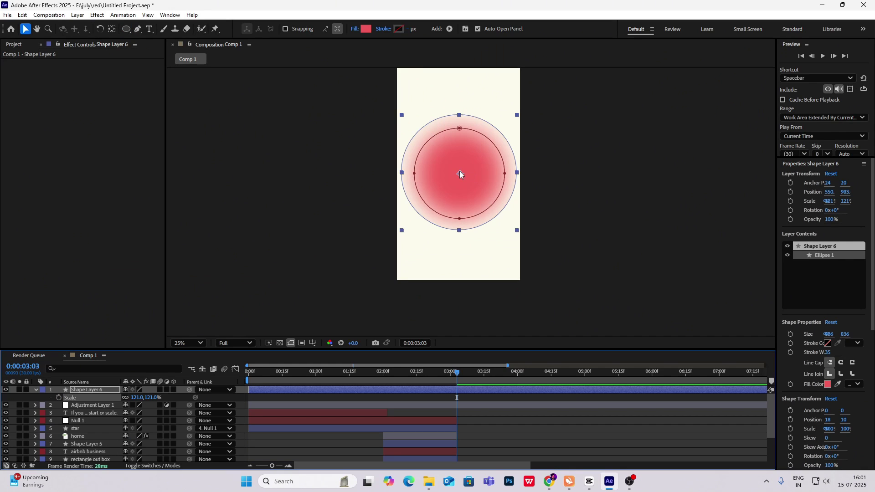
pyautogui.moveTo(459, 171); pyautogui.dragTo(417, 179)
pyautogui.click(625, 191)
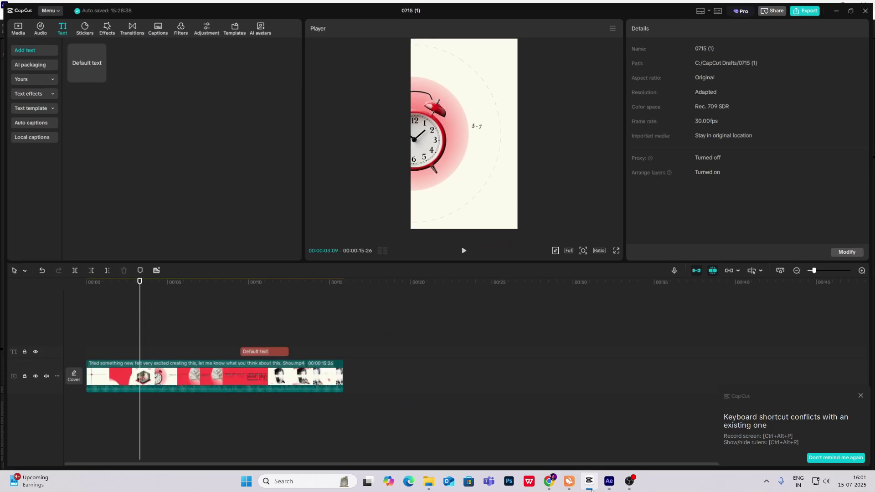
# Step: Examine the alarm clock scene in the CapCut reference up to 00:00:03:25, and return to After Effects
pyautogui.click(589, 454)
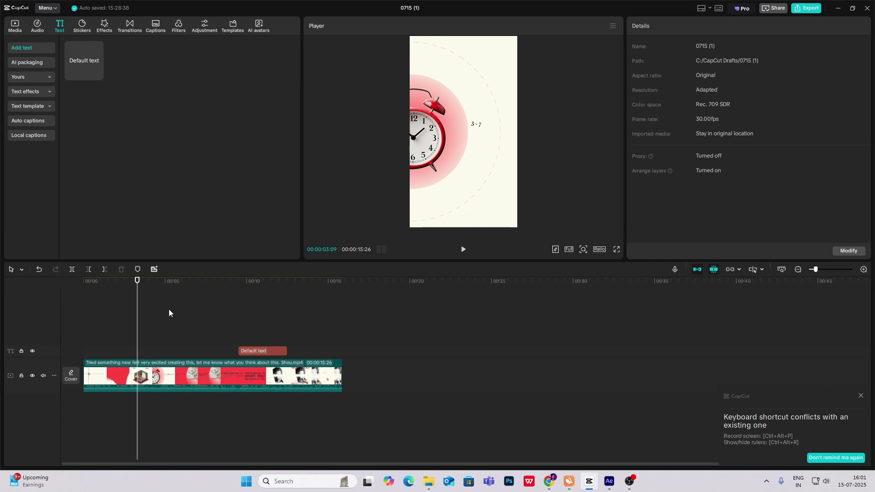
pyautogui.moveTo(136, 336)
pyautogui.mouseDown()
pyautogui.moveTo(157, 339)
pyautogui.moveTo(146, 346)
pyautogui.mouseUp()
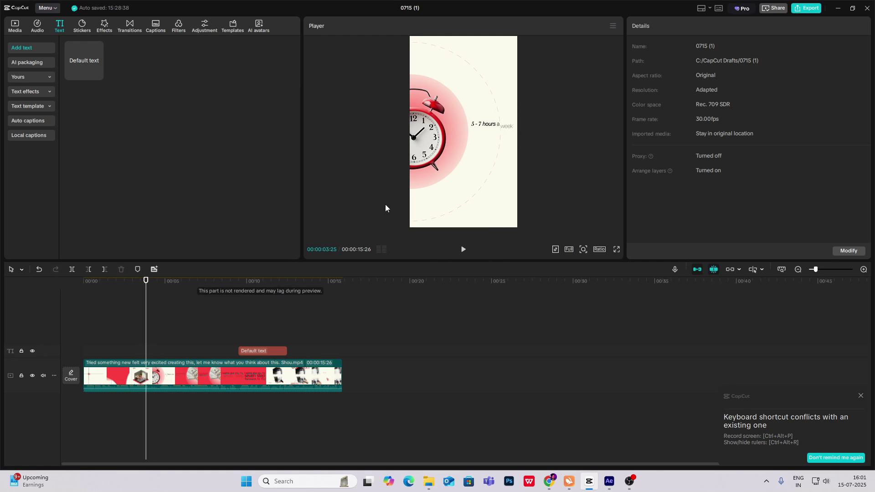
pyautogui.click(610, 482)
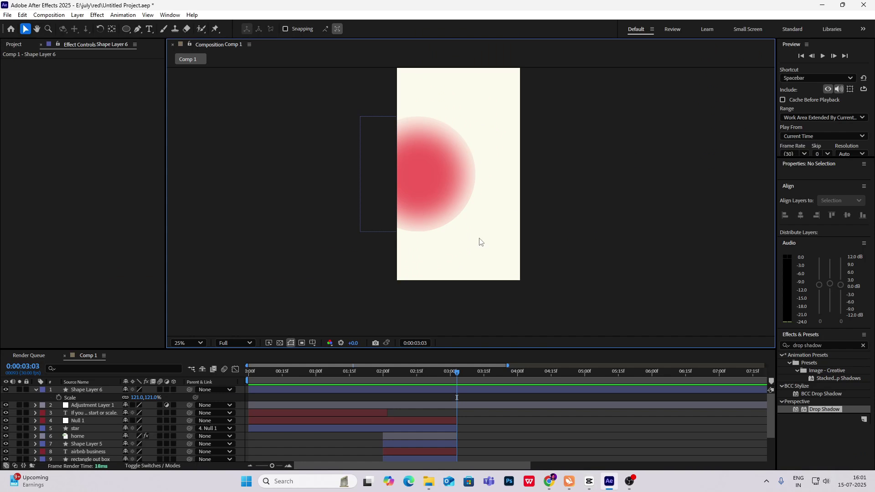
# Step: Add the alarm clock image to Comp 1 as the top layer, above Shape Layer 6
pyautogui.click(35, 390)
pyautogui.click(31, 54)
pyautogui.click(20, 45)
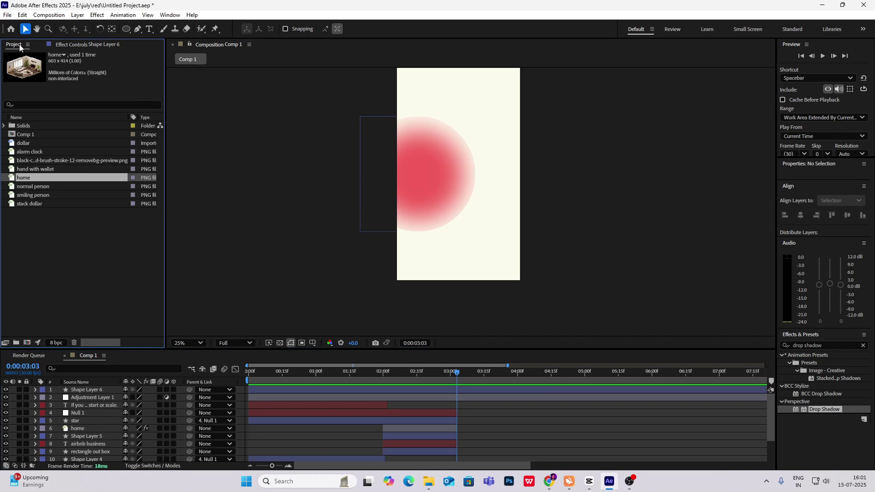
pyautogui.click(42, 152)
pyautogui.moveTo(37, 155); pyautogui.dragTo(84, 392)
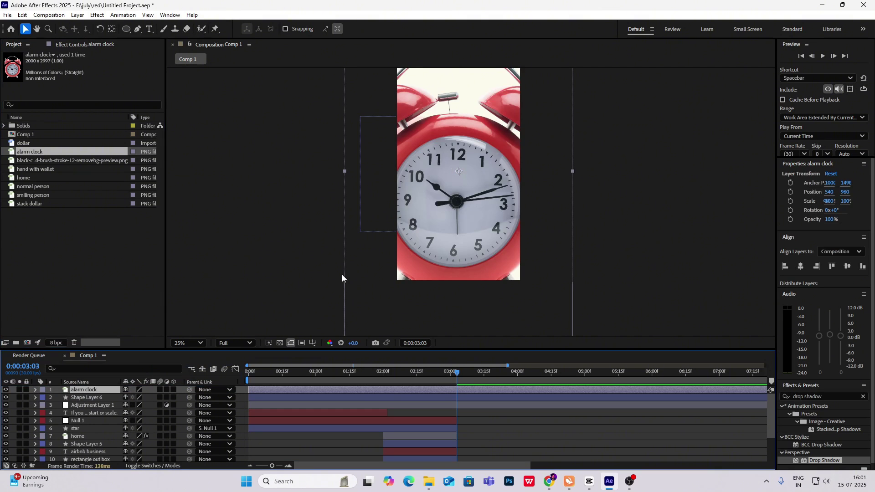
# Step: Scale the alarm clock to 29% and place it over the red circle at position 184, 968
pyautogui.press('s')
pyautogui.moveTo(149, 398); pyautogui.dragTo(123, 401)
pyautogui.click(456, 173)
pyautogui.moveTo(429, 175); pyautogui.dragTo(419, 173)
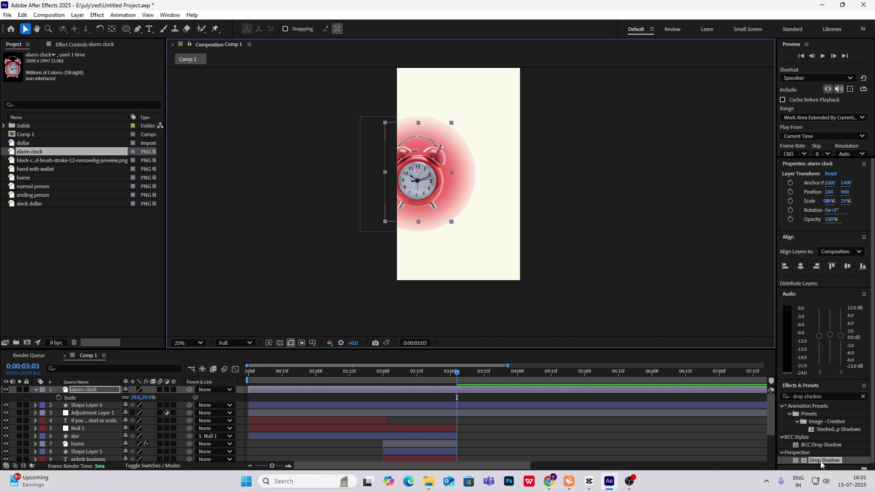
# Step: Apply Drop Shadow to the alarm clock with opacity 69%, distance 18 and softness 341
pyautogui.moveTo(822, 464); pyautogui.dragTo(91, 391)
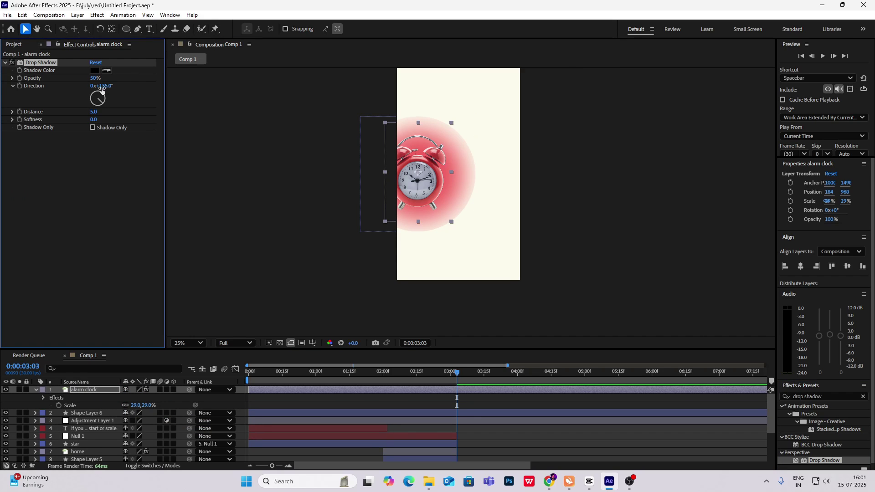
pyautogui.moveTo(93, 78); pyautogui.dragTo(108, 80)
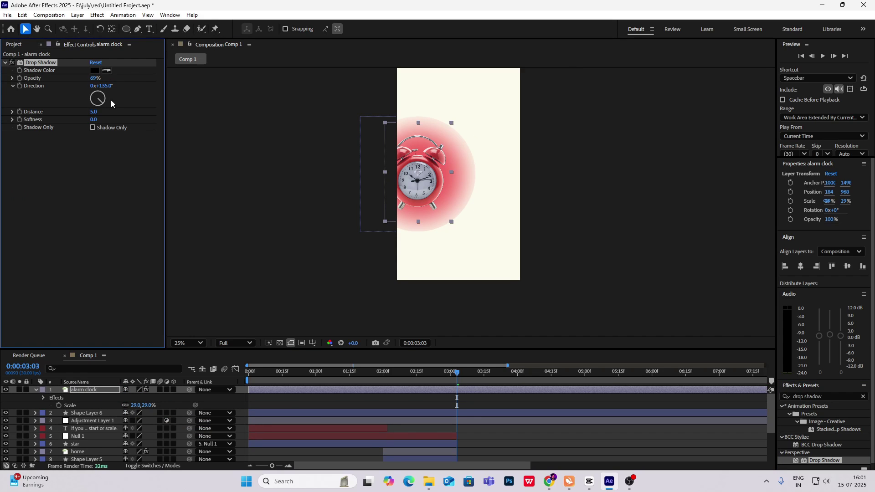
pyautogui.moveTo(94, 112); pyautogui.dragTo(255, 123)
# Step: Trim the start of the alarm clock, Shape Layer 6 and Adjustment Layer 1 to 0:00:03:03
pyautogui.click(98, 392)
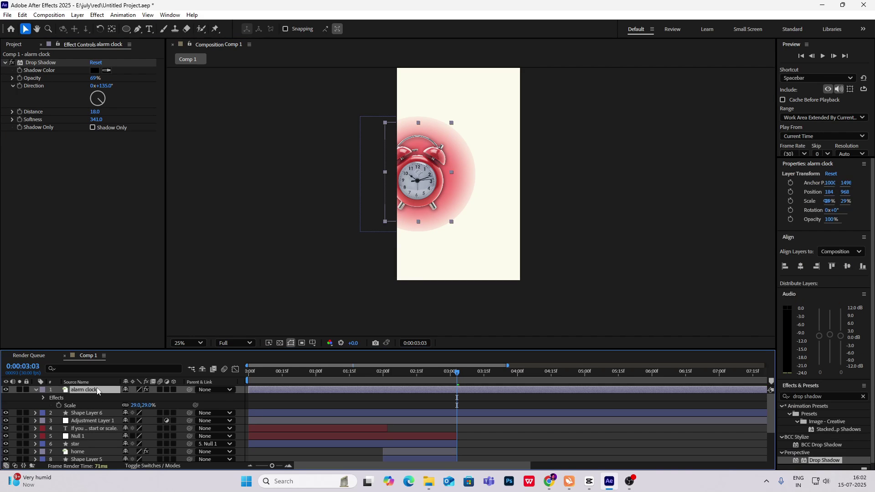
pyautogui.press('r')
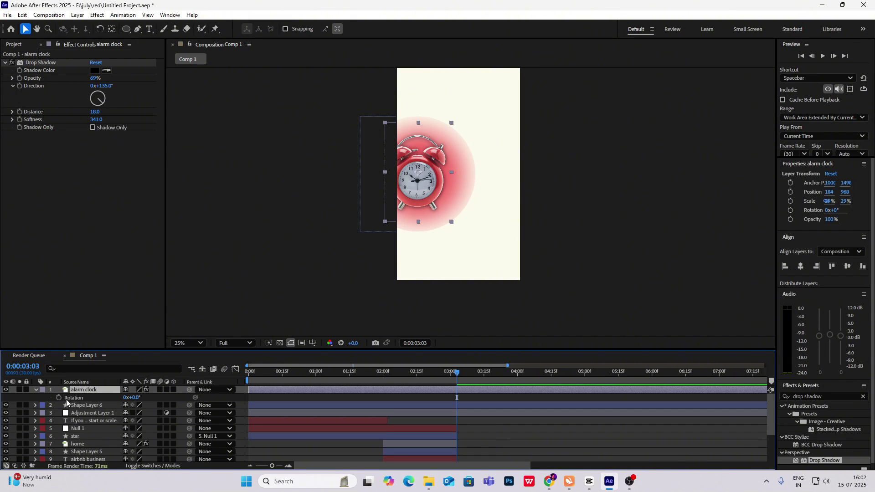
pyautogui.moveTo(456, 376)
pyautogui.mouseDown()
pyautogui.moveTo(437, 377)
pyautogui.moveTo(457, 377)
pyautogui.mouseUp()
pyautogui.click(36, 389)
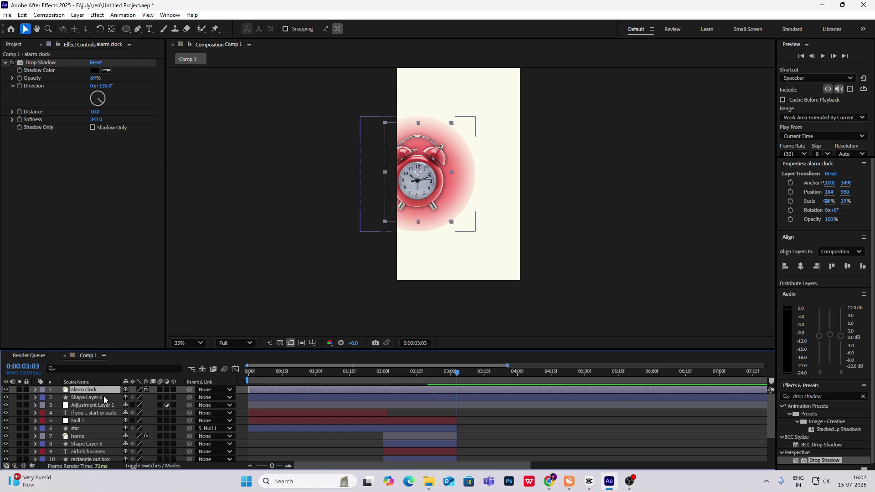
pyautogui.keyDown('ctrl'); pyautogui.click(103, 398); pyautogui.keyUp('ctrl')
pyautogui.keyDown('ctrl'); pyautogui.click(102, 405); pyautogui.keyUp('ctrl')
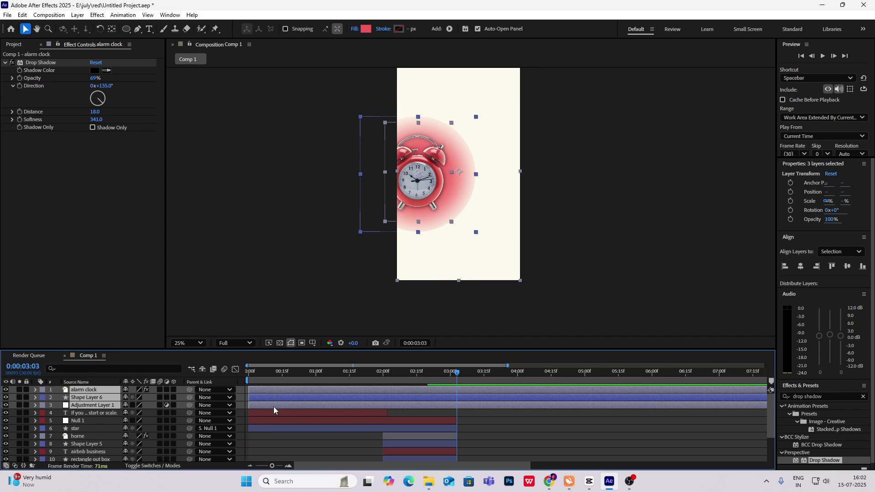
pyautogui.hotkey('alt', '[')
pyautogui.moveTo(457, 377); pyautogui.dragTo(456, 376)
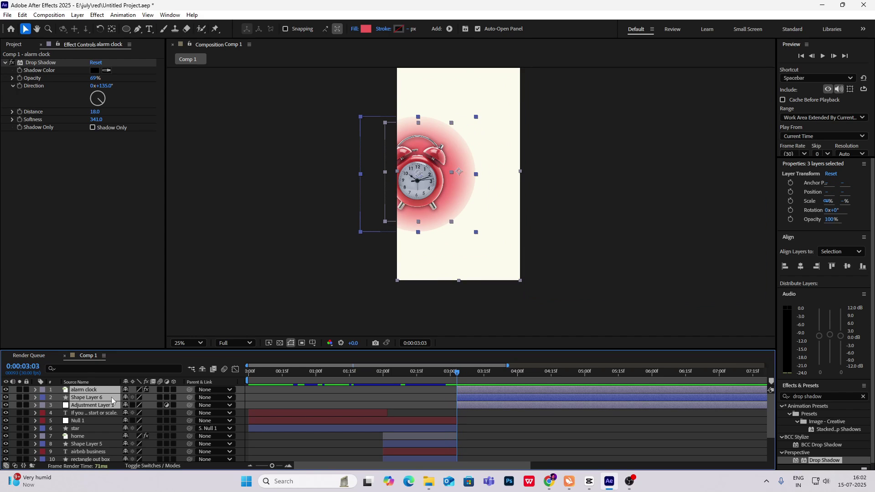
# Step: Keyframe the alarm clock's rotation at 0° at 0:00:03:03, 6° at 0:00:03:06 and -6° at 0:00:03:09
pyautogui.click(103, 420)
pyautogui.click(97, 397)
pyautogui.click(98, 391)
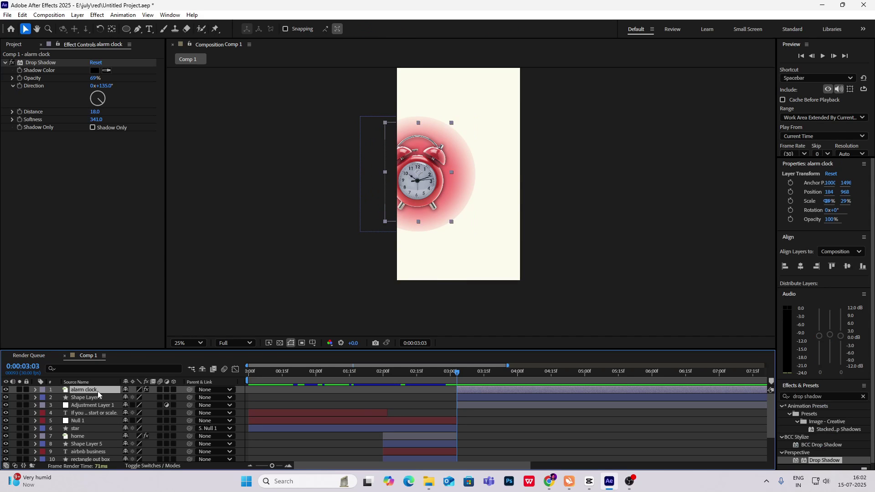
pyautogui.press('r')
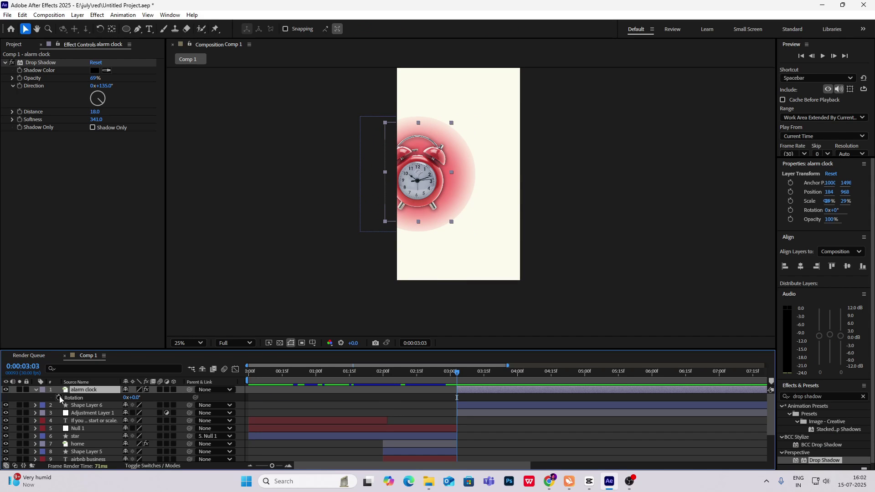
pyautogui.click(59, 398)
pyautogui.click(461, 375)
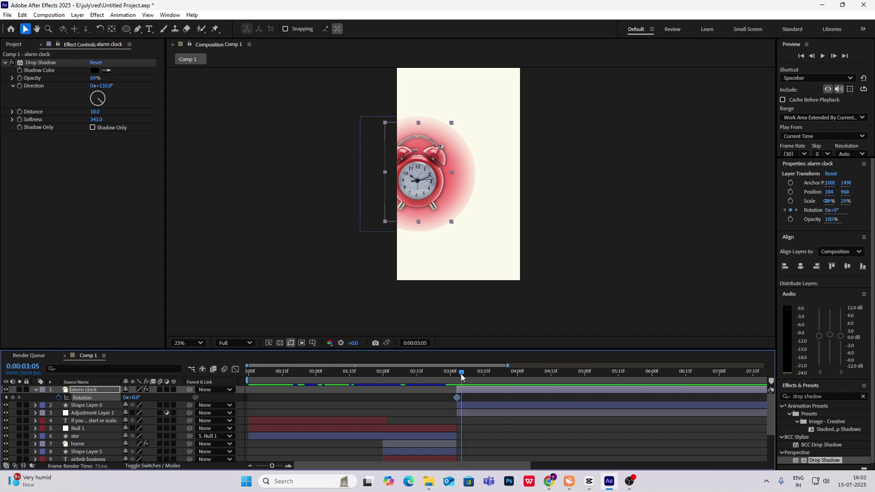
pyautogui.moveTo(461, 375); pyautogui.dragTo(463, 375)
pyautogui.moveTo(134, 397); pyautogui.dragTo(138, 398)
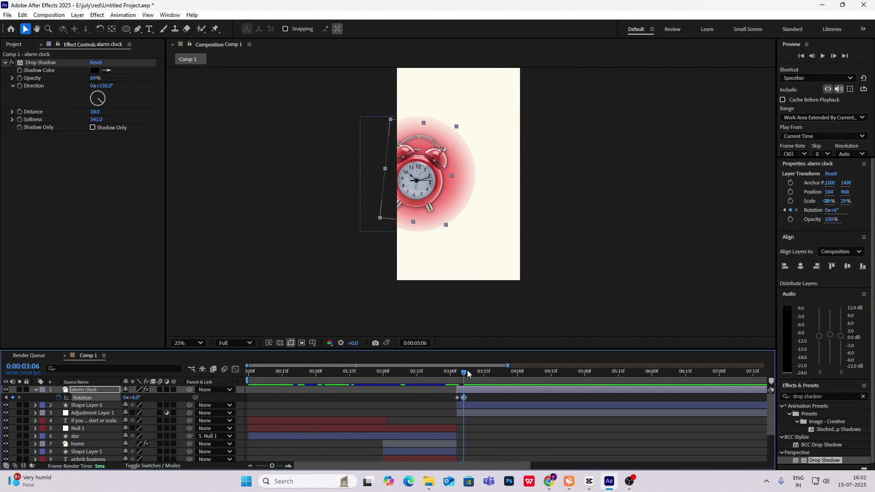
pyautogui.moveTo(463, 373); pyautogui.dragTo(470, 378)
pyautogui.click(134, 398)
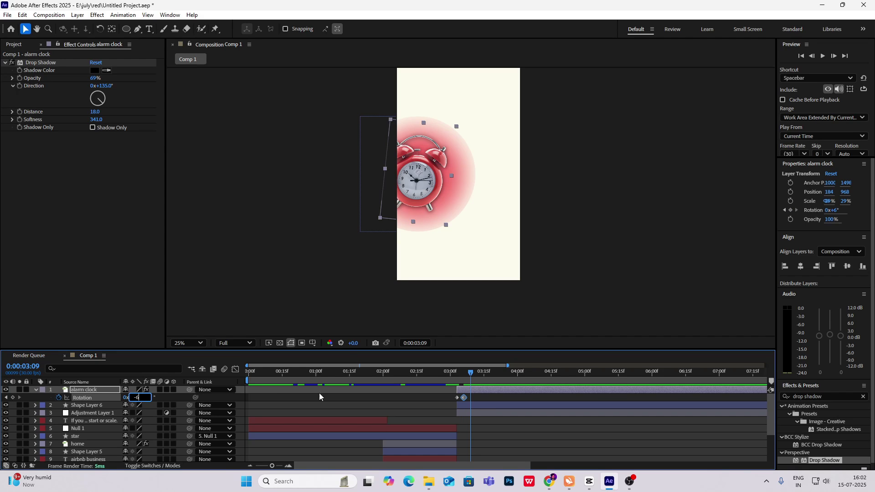
pyautogui.click(486, 421)
# Step: Repeat the alarm clock's swinging rotation keyframes every three frames from 0:00:03:12 to 0:00:03:27 and preview the motion
pyautogui.moveTo(471, 375)
pyautogui.mouseDown()
pyautogui.moveTo(452, 372)
pyautogui.moveTo(472, 386)
pyautogui.moveTo(454, 399)
pyautogui.moveTo(488, 397)
pyautogui.moveTo(463, 399)
pyautogui.moveTo(477, 378)
pyautogui.mouseUp()
pyautogui.hotkey('ctrl', 'v')
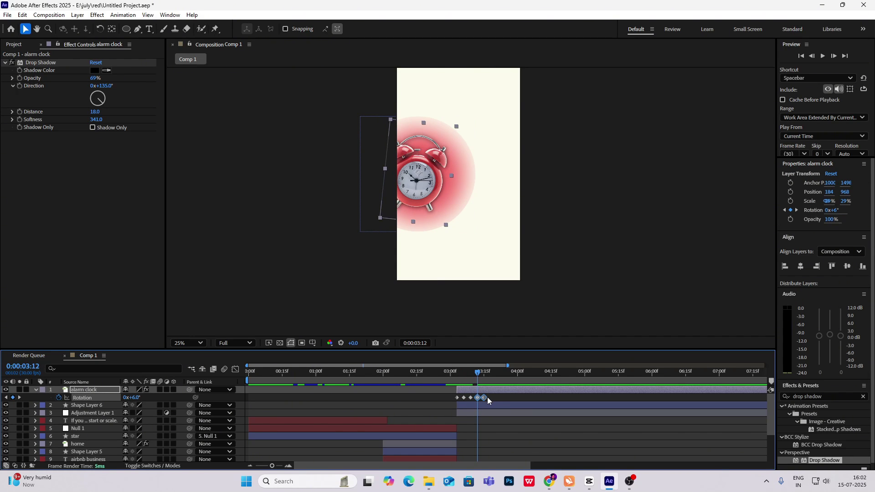
pyautogui.click(499, 395)
pyautogui.moveTo(496, 397); pyautogui.dragTo(463, 376)
pyautogui.hotkey('ctrl', 'v')
pyautogui.press('space')
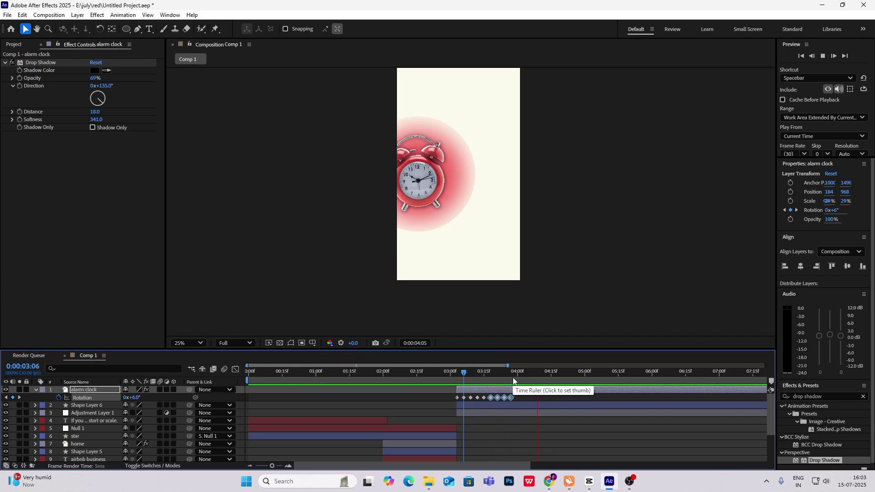
pyautogui.press('space')
# Step: Stretch the swinging rotation keyframes proportionally so the last one falls just after 6 seconds, and preview the slower swing
pyautogui.moveTo(520, 397); pyautogui.dragTo(460, 403)
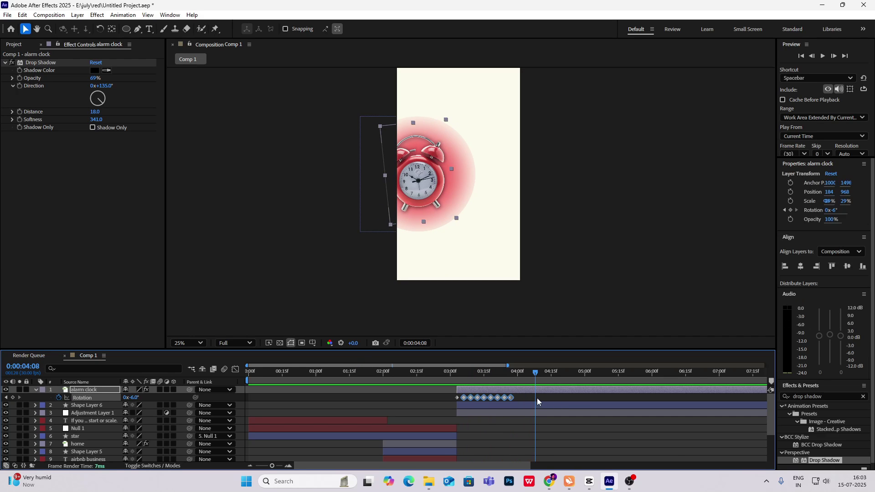
pyautogui.moveTo(512, 398); pyautogui.dragTo(656, 401)
pyautogui.moveTo(536, 372); pyautogui.dragTo(457, 384)
pyautogui.press('space')
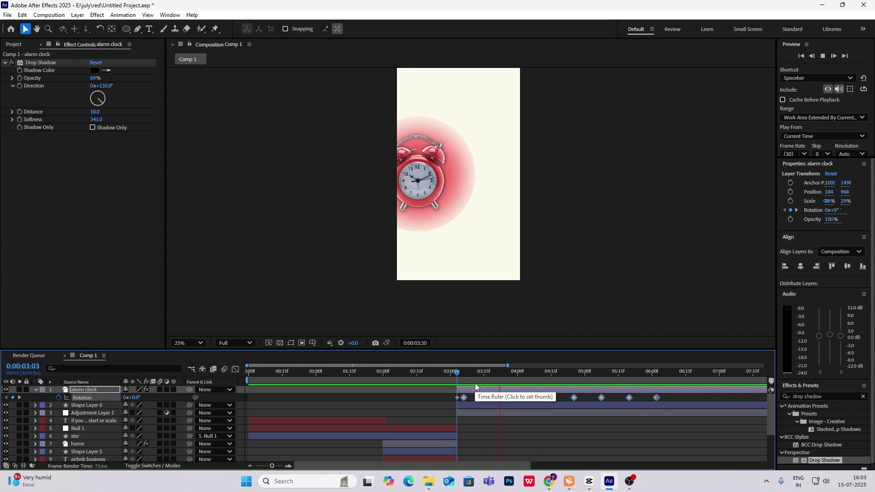
pyautogui.press('space')
# Step: Collapse the alarm clock layer's properties and search the effects for Posterize Time
pyautogui.click(36, 390)
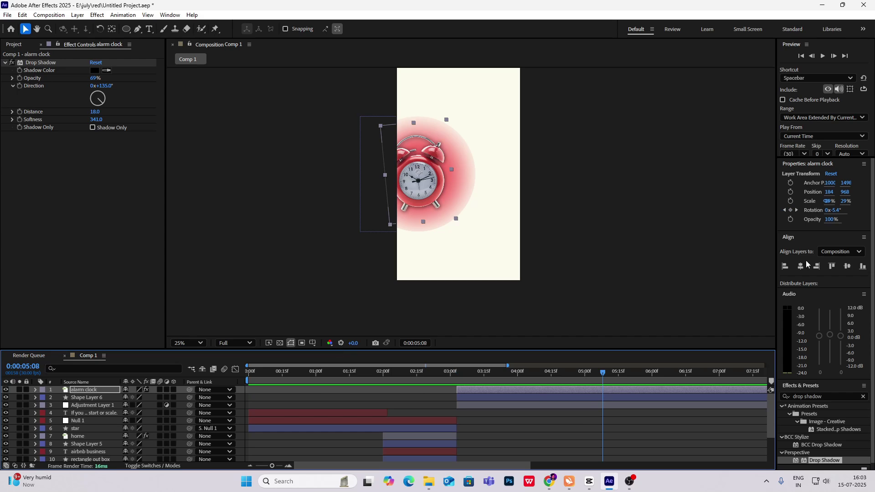
pyautogui.moveTo(831, 396); pyautogui.dragTo(738, 393)
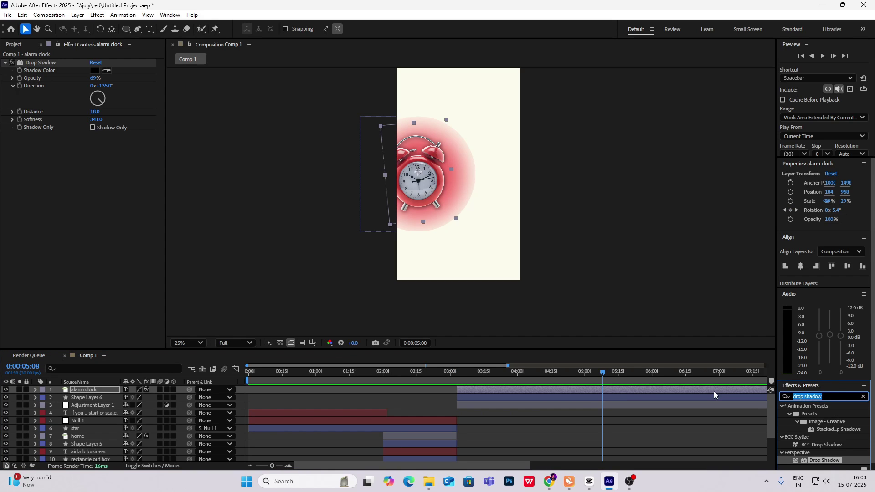
pyautogui.write('posteri')
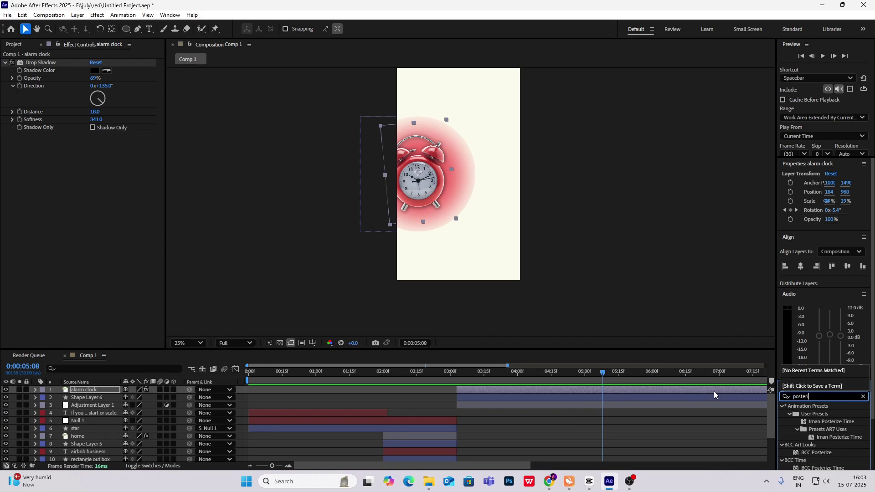
pyautogui.write('ze ti')
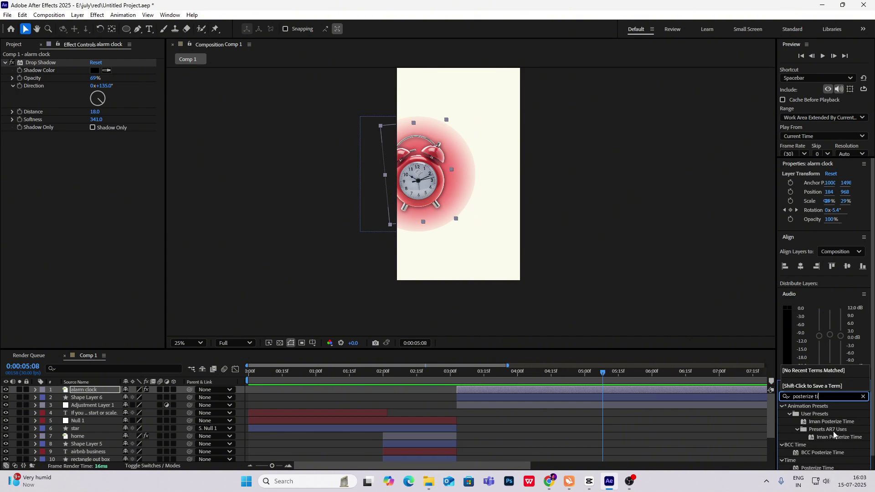
pyautogui.write('m')
# Step: Add a new adjustment layer above the alarm clock
pyautogui.rightClick(658, 224)
pyautogui.moveTo(680, 228)
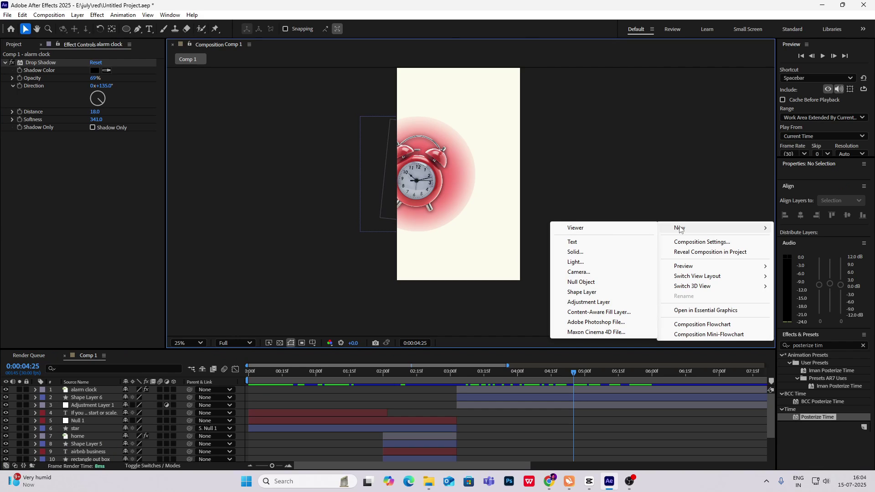
pyautogui.click(589, 309)
pyautogui.rightClick(614, 259)
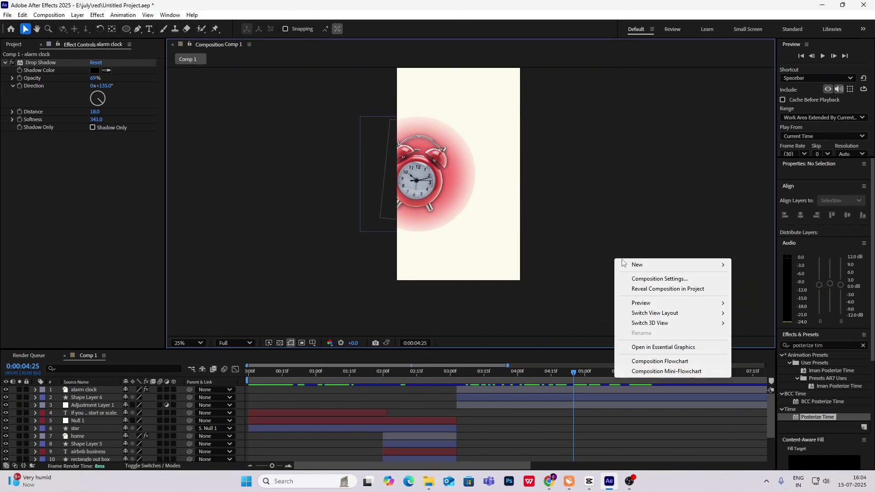
pyautogui.moveTo(642, 264)
pyautogui.click(767, 339)
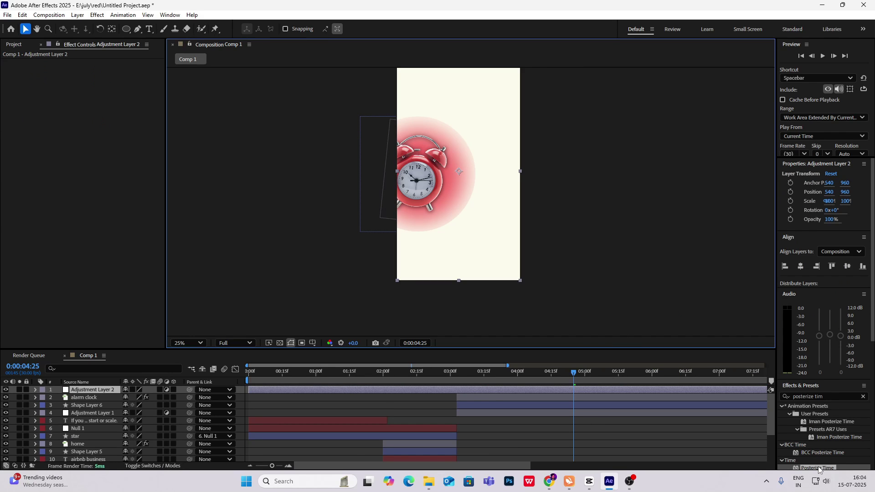
# Step: Apply Posterize Time to Adjustment Layer 2 with a frame rate of 15 and preview the clock's swing
pyautogui.moveTo(819, 469); pyautogui.dragTo(89, 391)
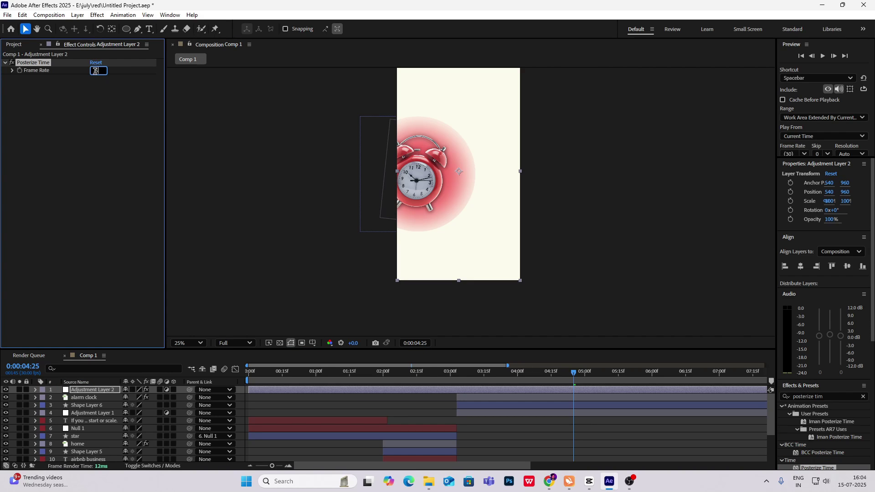
pyautogui.press('Return')
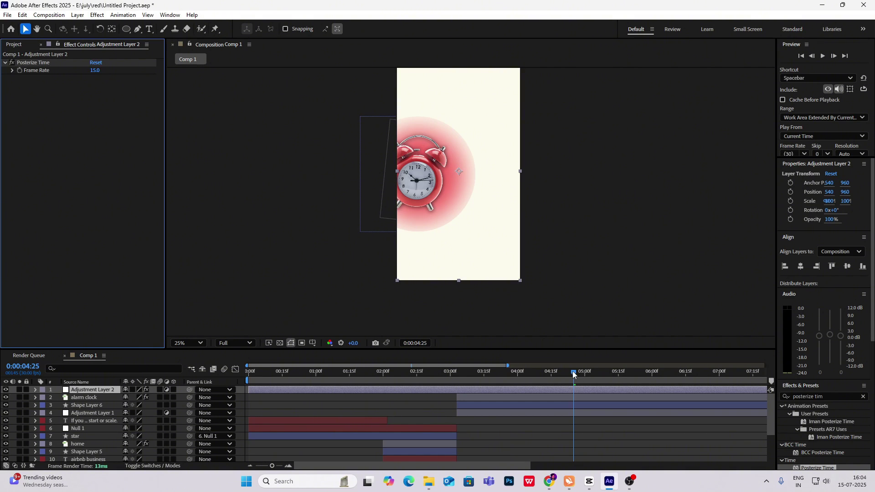
pyautogui.moveTo(572, 371); pyautogui.dragTo(450, 371)
pyautogui.press('space')
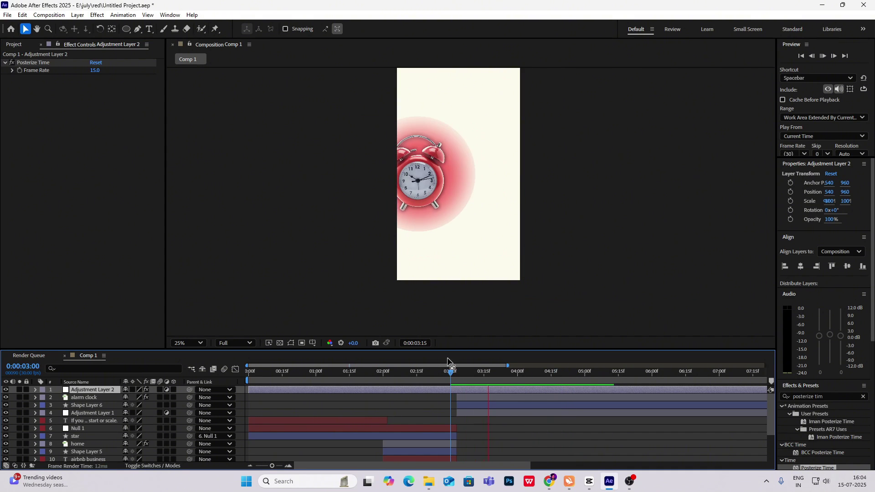
pyautogui.press('space')
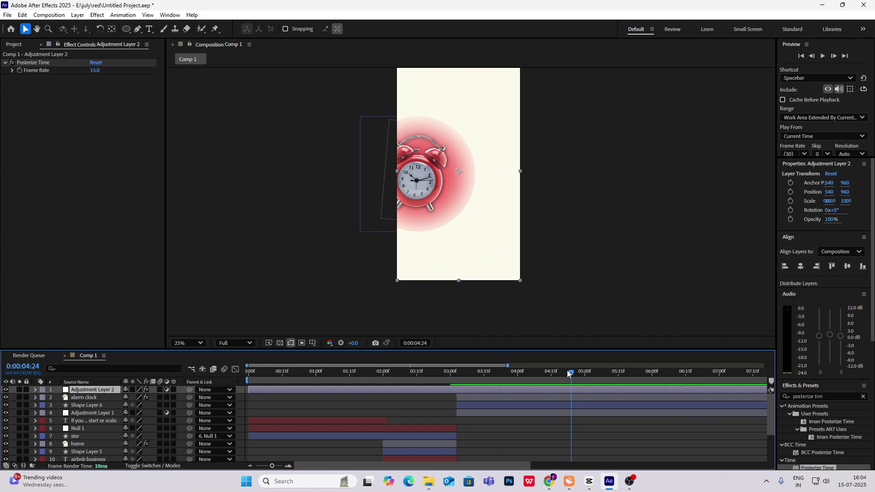
# Step: Trim the start of Adjustment Layer 2 to 0:00:03:03 and preview the composition from the beginning
pyautogui.moveTo(568, 373); pyautogui.dragTo(457, 381)
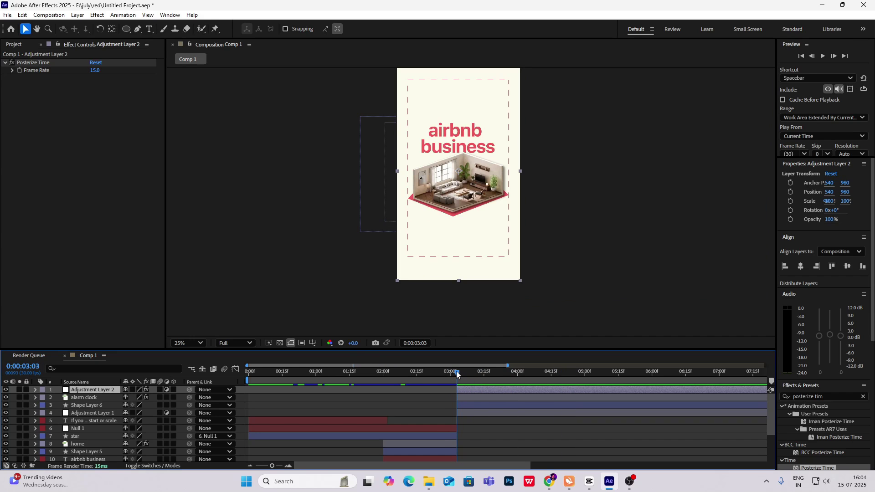
pyautogui.moveTo(457, 373); pyautogui.dragTo(191, 373)
pyautogui.press('space')
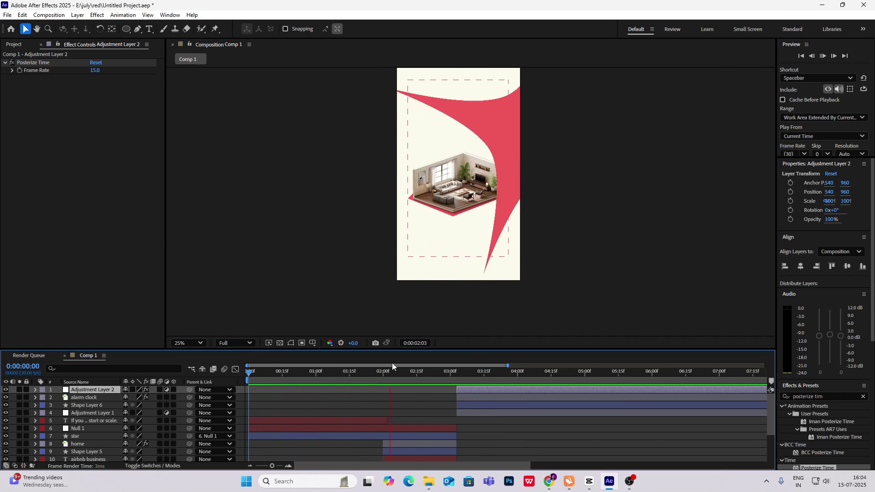
pyautogui.click(533, 374)
pyautogui.moveTo(533, 377); pyautogui.dragTo(527, 405)
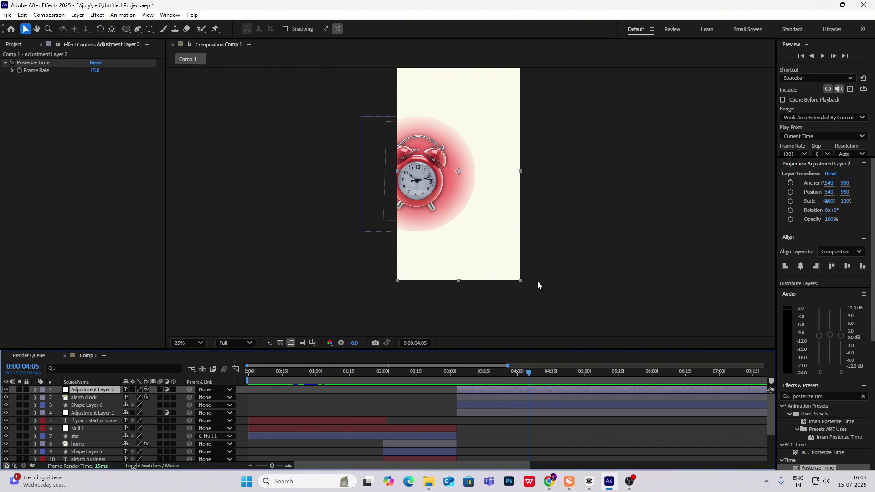
pyautogui.moveTo(533, 372); pyautogui.dragTo(436, 378)
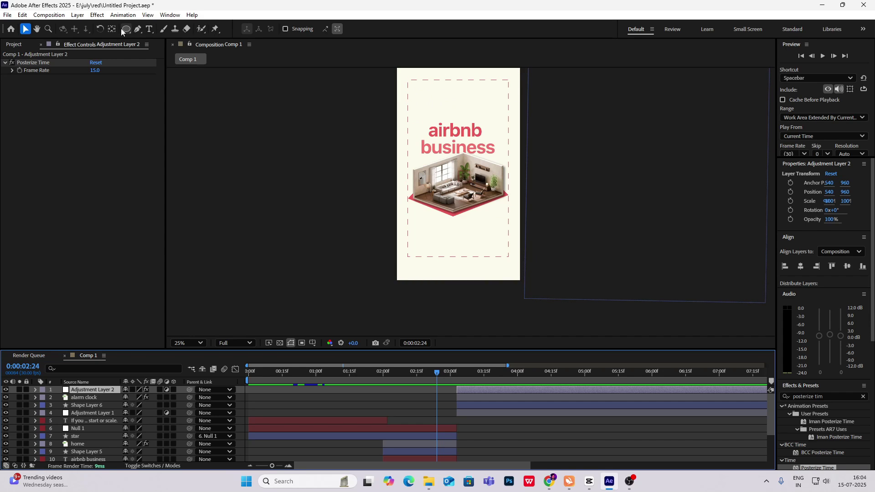
pyautogui.moveTo(437, 375); pyautogui.dragTo(482, 374)
# Step: Switch to CapCut, examine the reference video's money scene at 00:00:05:07, and return to After Effects
pyautogui.click(590, 481)
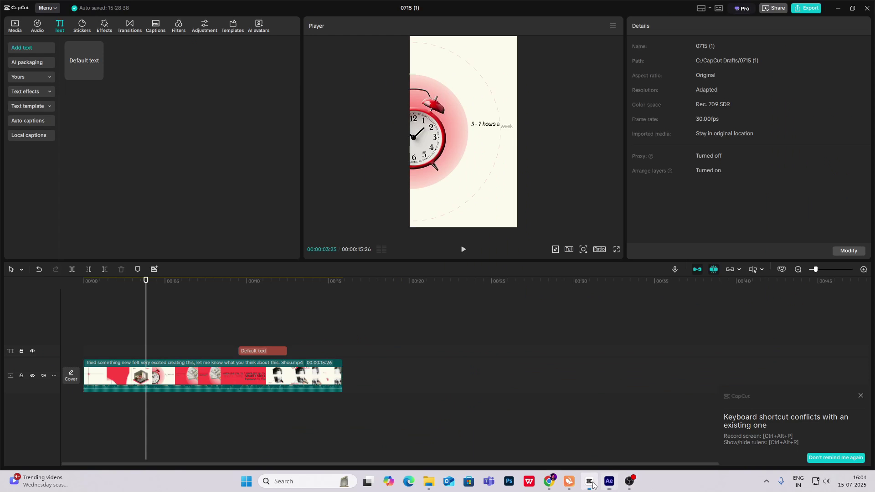
pyautogui.moveTo(148, 323); pyautogui.dragTo(169, 333)
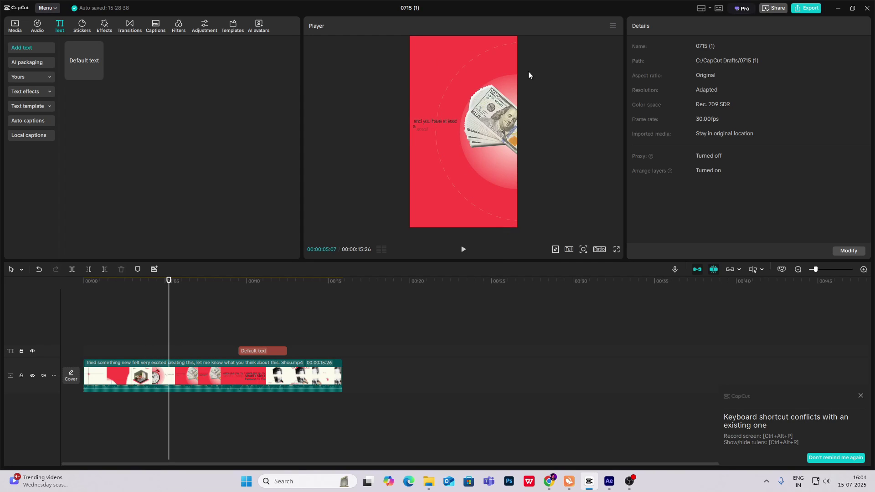
pyautogui.click(609, 481)
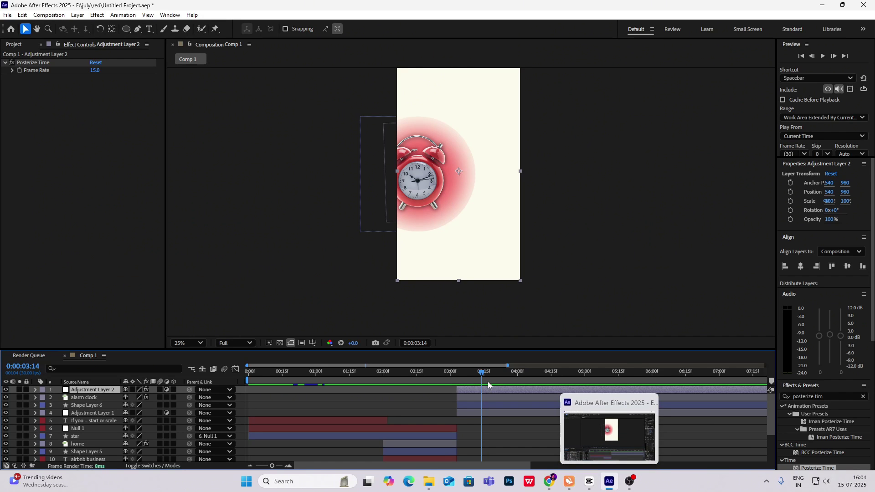
pyautogui.click(609, 481)
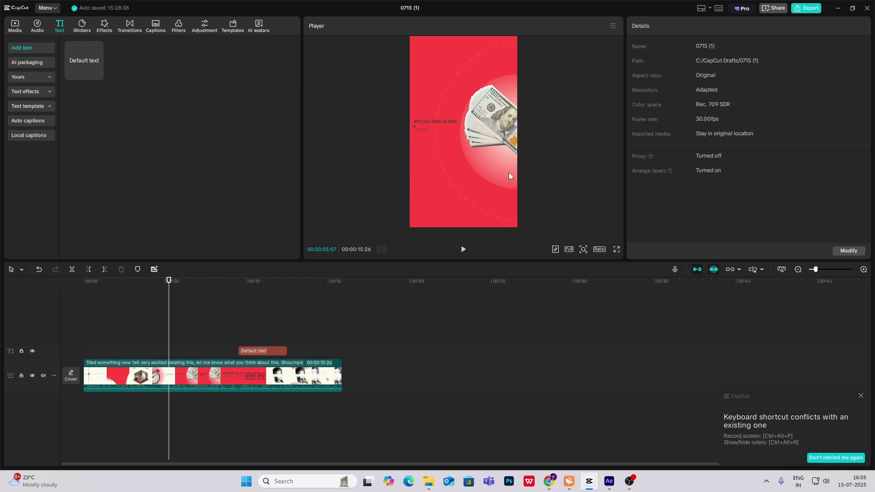
pyautogui.click(607, 486)
# Step: Trim the end of Adjustment Layer 2, alarm clock, Shape Layer 6 and Adjustment Layer 1 to 0:00:03:19
pyautogui.moveTo(485, 374); pyautogui.dragTo(493, 397)
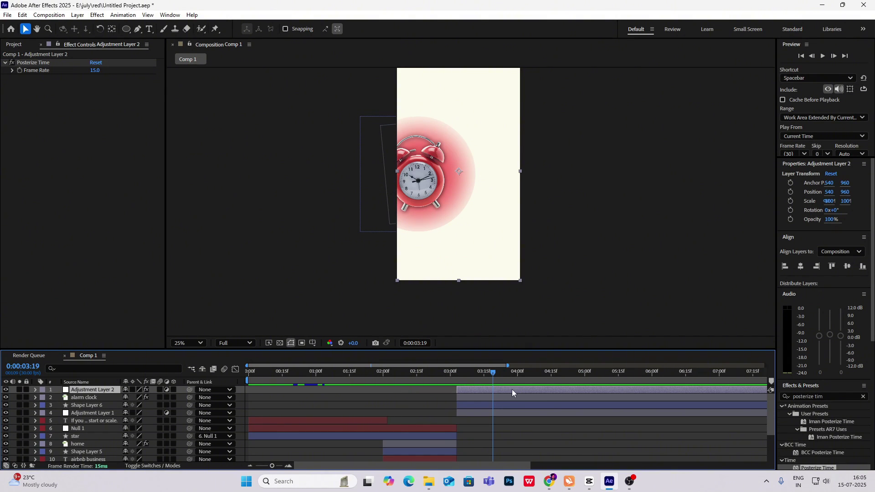
pyautogui.keyDown('ctrl'); pyautogui.click(506, 397); pyautogui.keyUp('ctrl')
pyautogui.keyDown('ctrl'); pyautogui.click(501, 407); pyautogui.keyUp('ctrl')
pyautogui.keyDown('ctrl'); pyautogui.click(499, 413); pyautogui.keyUp('ctrl')
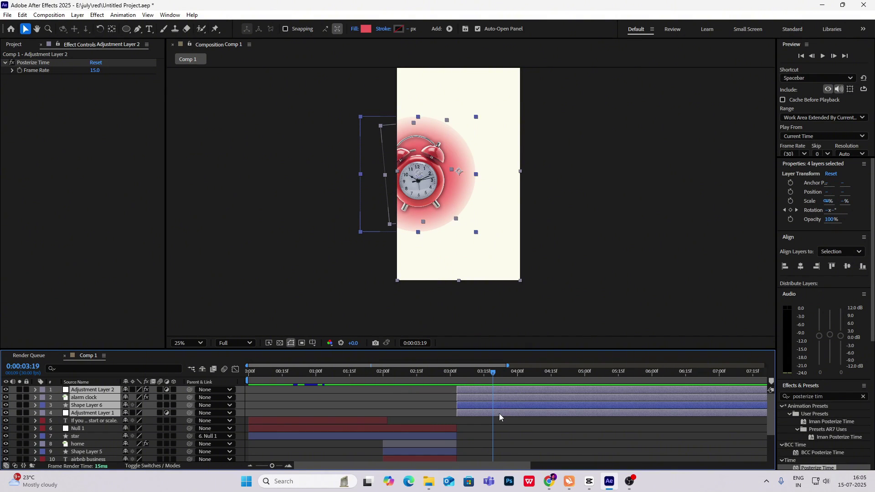
pyautogui.hotkey('alt', ']')
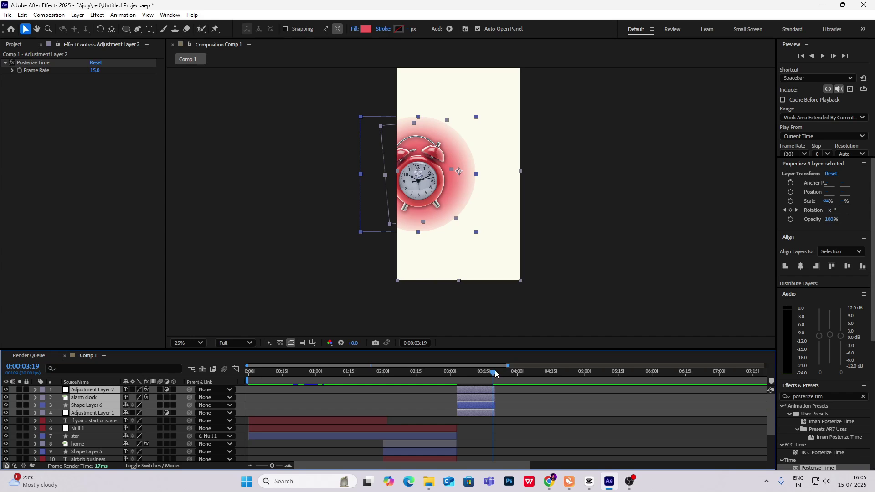
# Step: Create a 1080 x 1920 px solid in the circle's red fill color and trim its start to 0:00:03:20
pyautogui.moveTo(496, 374); pyautogui.dragTo(497, 380)
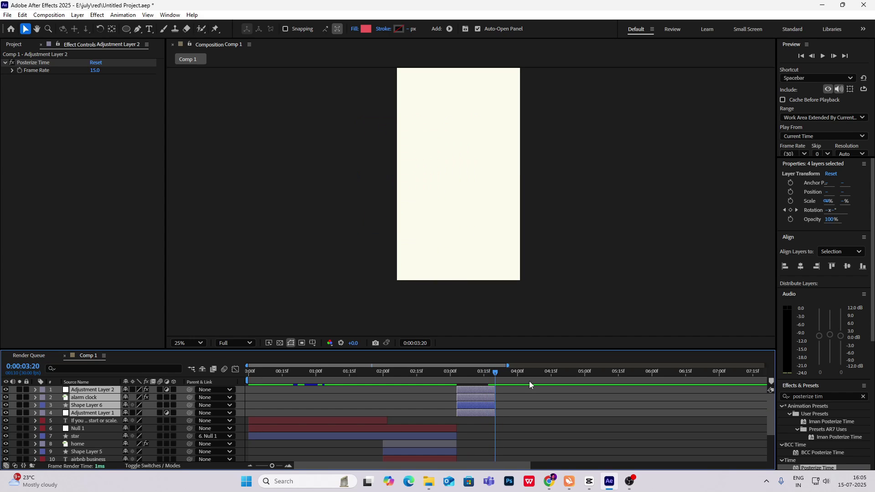
pyautogui.rightClick(592, 196)
pyautogui.moveTo(631, 206)
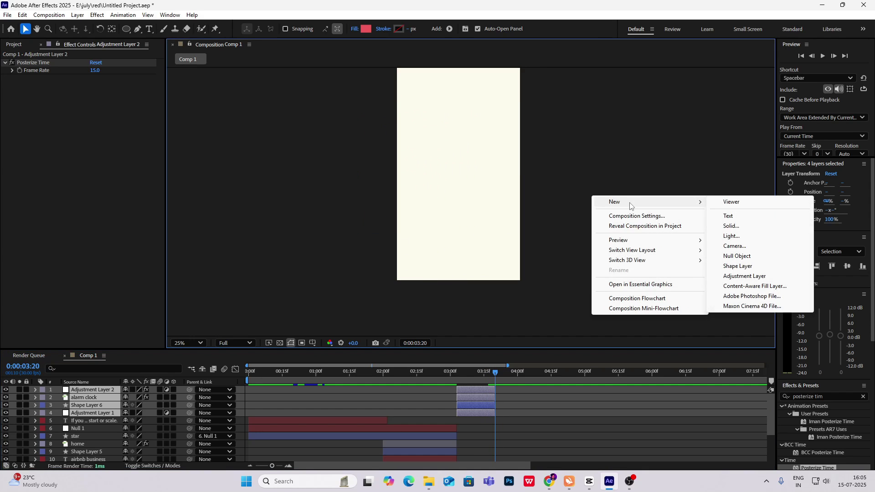
pyautogui.click(731, 226)
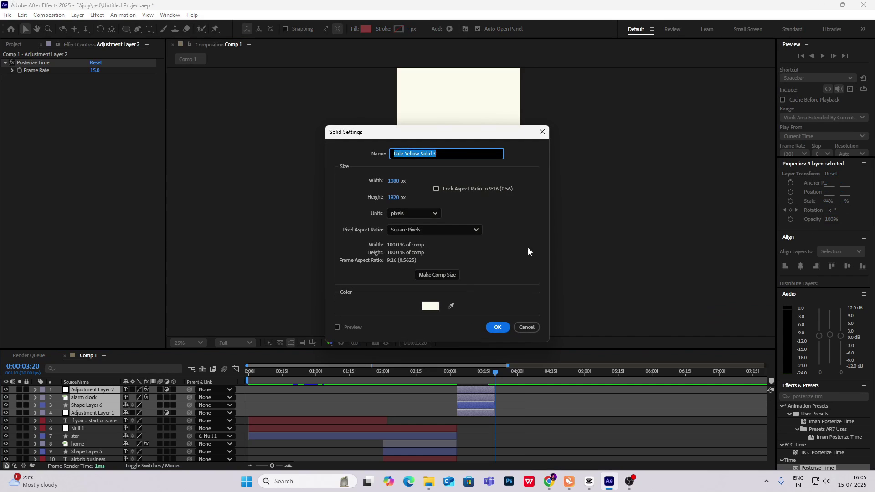
pyautogui.click(451, 306)
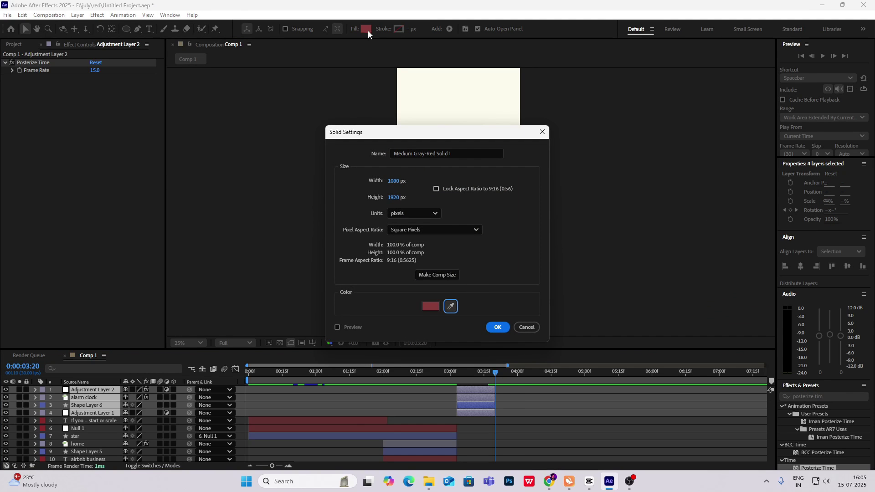
pyautogui.click(497, 327)
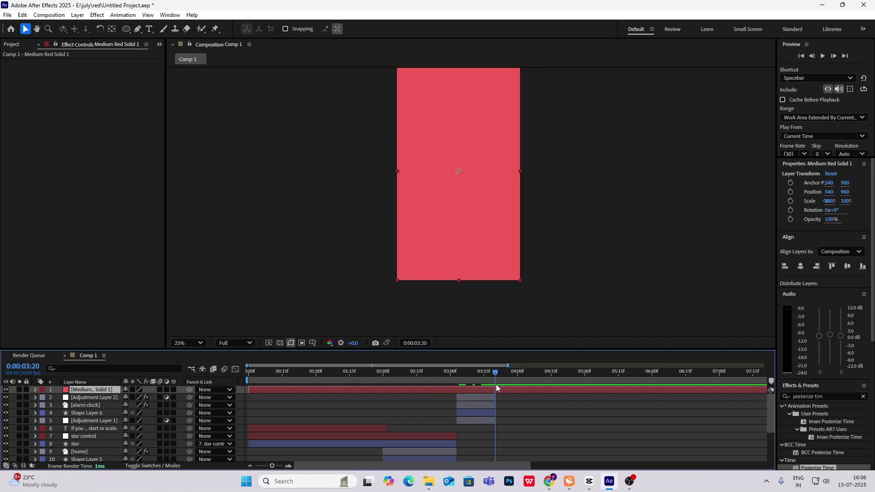
pyautogui.hotkey('alt', '[')
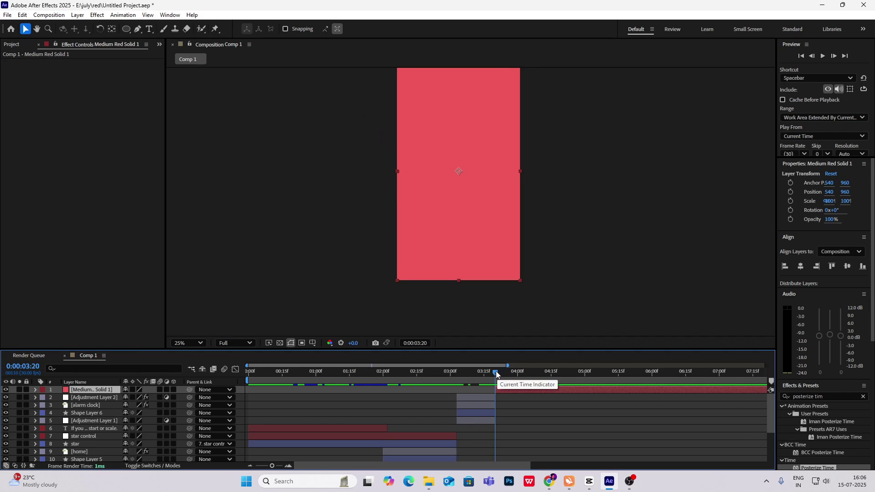
pyautogui.moveTo(497, 378)
pyautogui.mouseDown()
pyautogui.moveTo(479, 380)
pyautogui.moveTo(506, 382)
pyautogui.moveTo(496, 387)
pyautogui.mouseUp()
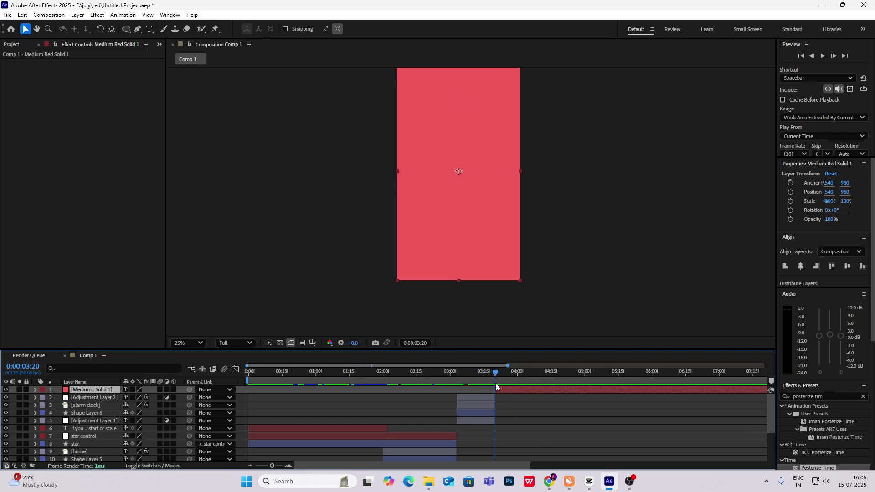
# Step: Duplicate Shape Layer 6, shift the copy to start at 0:00:03:20 and place it above the red solid
pyautogui.click(92, 413)
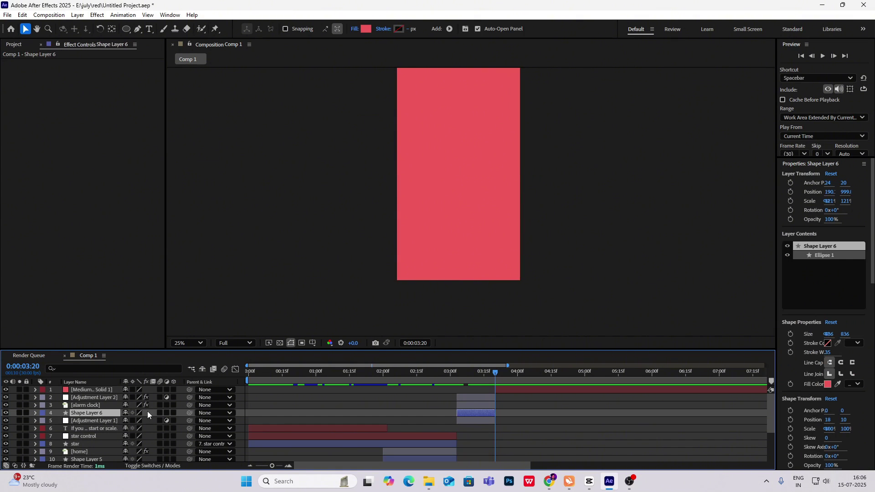
pyautogui.hotkey('ctrl', 'd')
pyautogui.moveTo(481, 412); pyautogui.dragTo(519, 409)
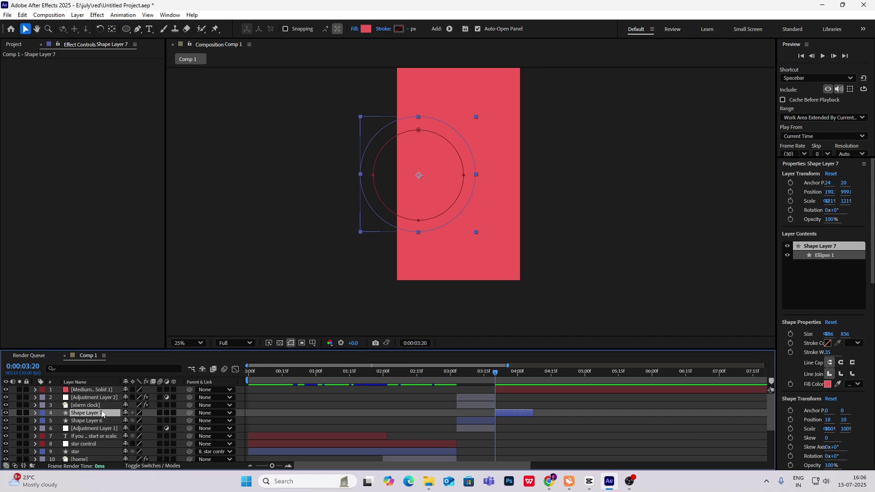
pyautogui.moveTo(99, 413); pyautogui.dragTo(124, 392)
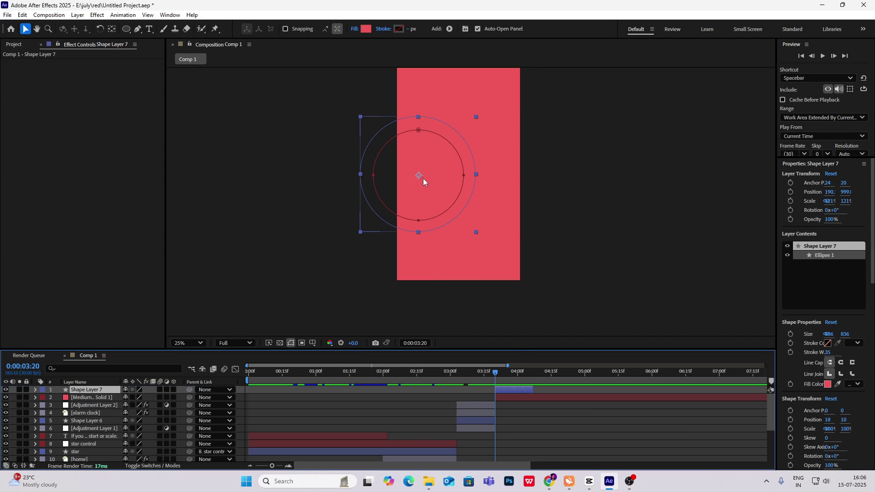
# Step: Add the stack dollar image above the circle, scale it to 214% and position it at the frame's right edge
pyautogui.moveTo(30, 204); pyautogui.dragTo(91, 390)
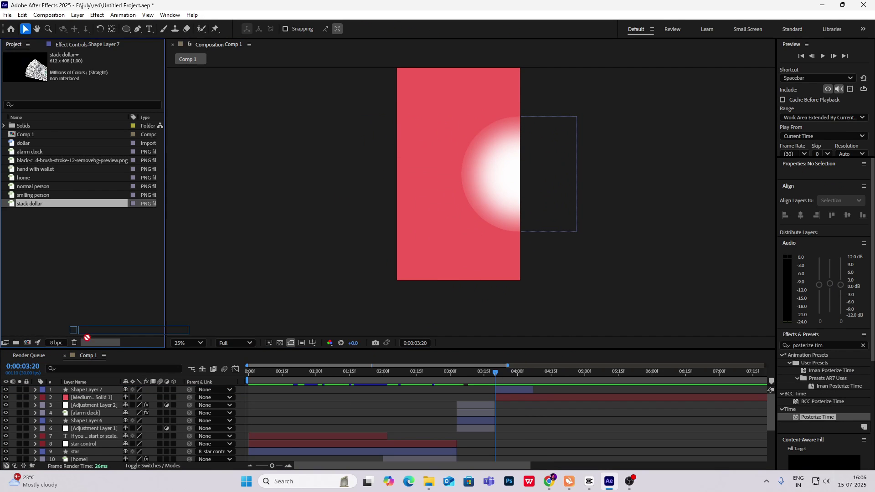
pyautogui.press('s')
pyautogui.moveTo(135, 397); pyautogui.dragTo(188, 398)
pyautogui.moveTo(504, 168); pyautogui.dragTo(476, 160)
# Step: Apply Tint to the stack dollar layer with white mapped to cream, and trim the layer's start to 0:00:03:20
pyautogui.click(831, 396)
pyautogui.write('tint')
pyautogui.moveTo(813, 374); pyautogui.dragTo(104, 392)
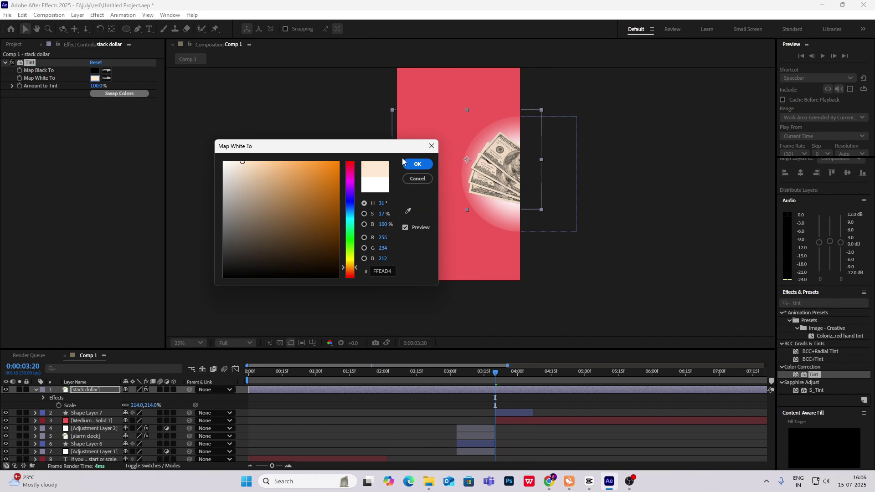
pyautogui.click(416, 164)
# Step: Scrub across the change from the clock to the money scene and switch to CapCut to compare it with the reference
pyautogui.click(474, 373)
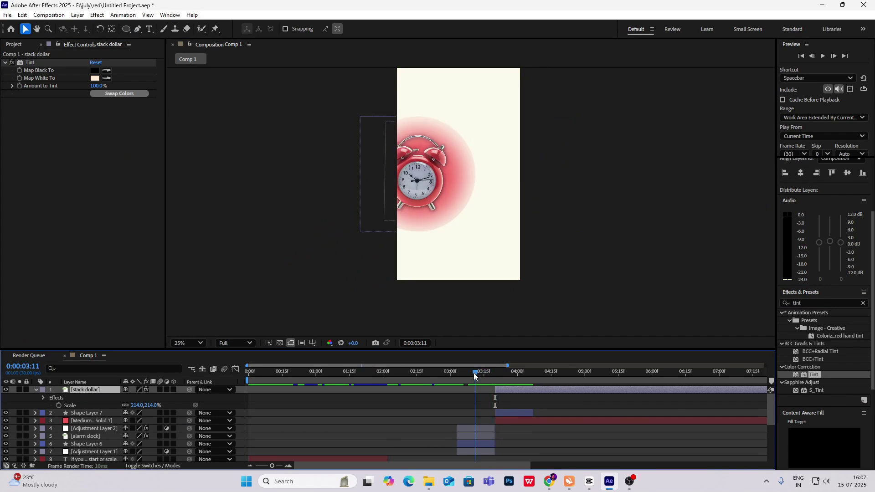
pyautogui.moveTo(474, 374); pyautogui.dragTo(504, 373)
pyautogui.click(590, 484)
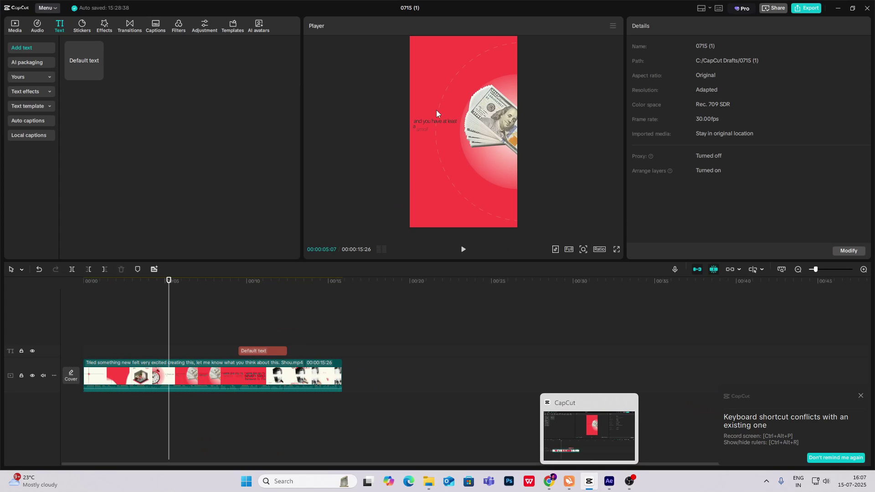
# Step: Move the After Effects playhead to 0:00:04:25 and check the seven step framework scene at 00:00:09:08 in the CapCut reference
pyautogui.click(609, 482)
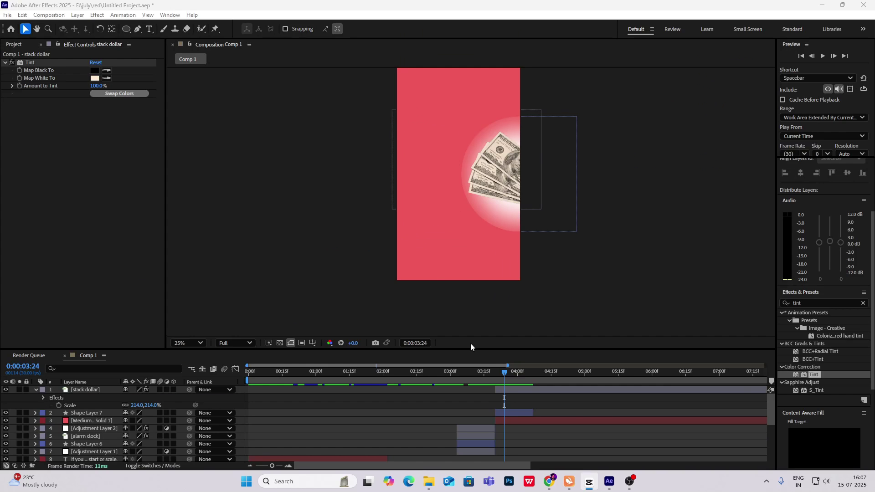
pyautogui.moveTo(504, 375); pyautogui.dragTo(514, 409)
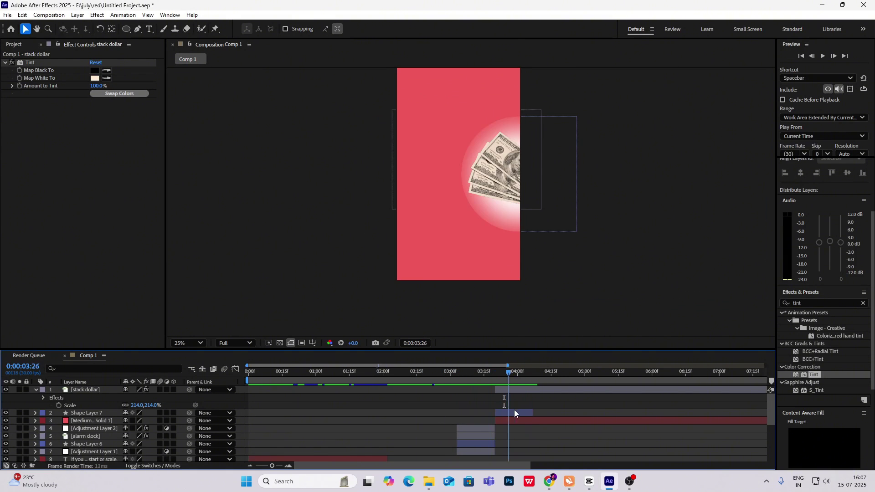
pyautogui.click(589, 482)
pyautogui.moveTo(172, 340); pyautogui.dragTo(235, 359)
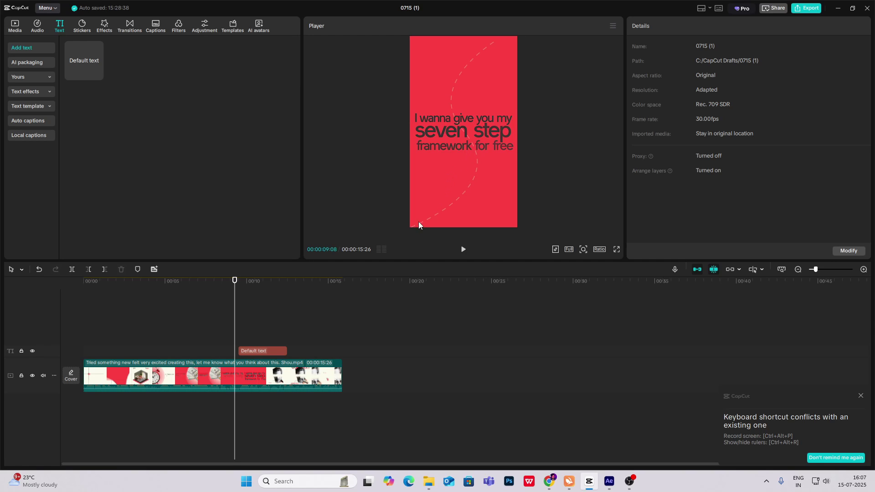
pyautogui.click(609, 482)
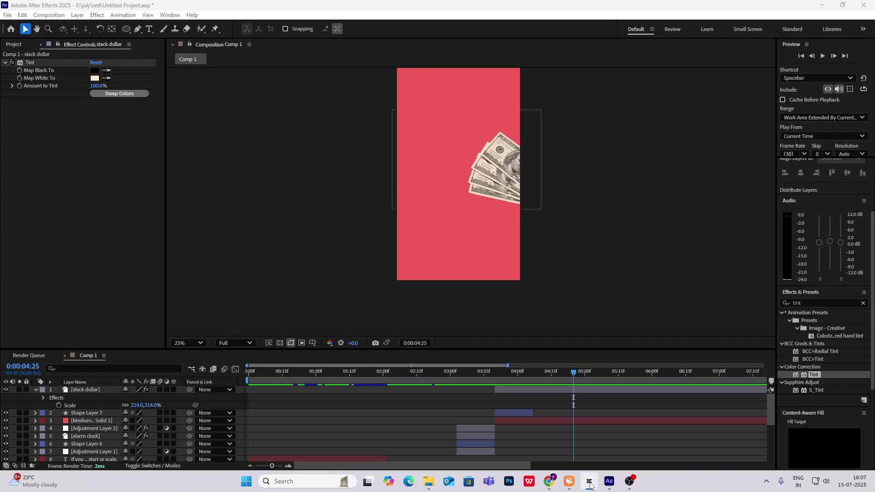
# Step: Set up the Pen tool with no fill and a white stroke, with no layer selected
pyautogui.click(613, 197)
pyautogui.press('g')
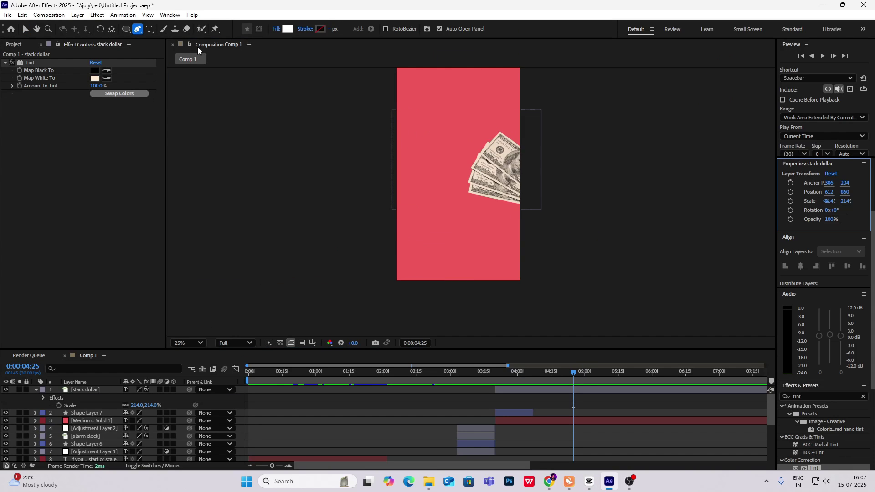
pyautogui.click(277, 31)
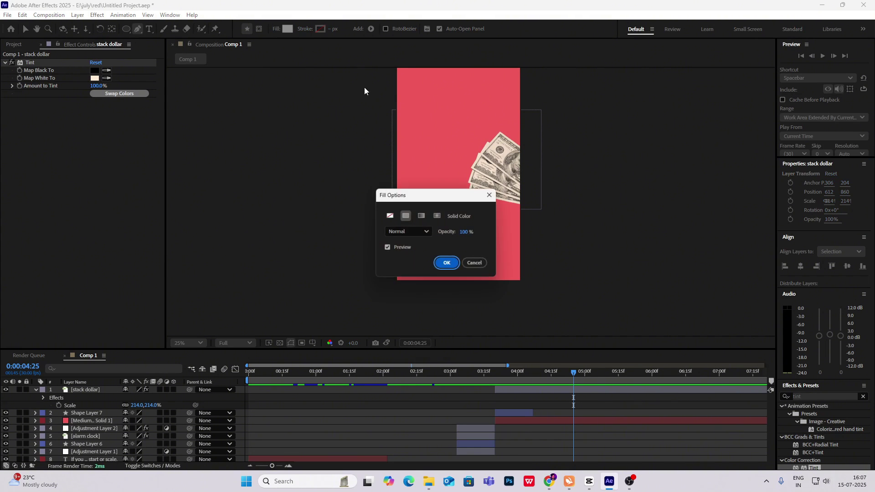
pyautogui.click(389, 215)
pyautogui.click(448, 264)
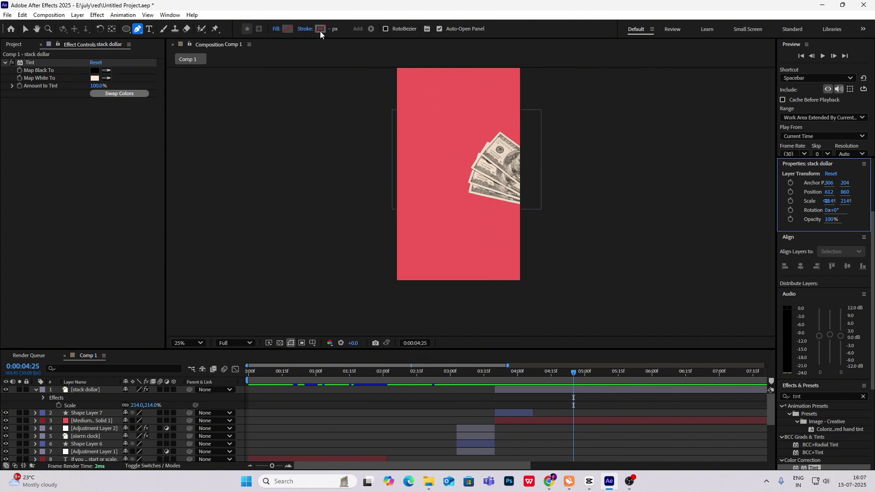
pyautogui.click(321, 29)
pyautogui.click(384, 181)
pyautogui.click(523, 183)
# Step: Draw a tall S-shaped curve with the Pen tool and position it to span the red frame from bottom to top
pyautogui.click(381, 299)
pyautogui.click(440, 167)
pyautogui.moveTo(430, 165); pyautogui.dragTo(541, 119)
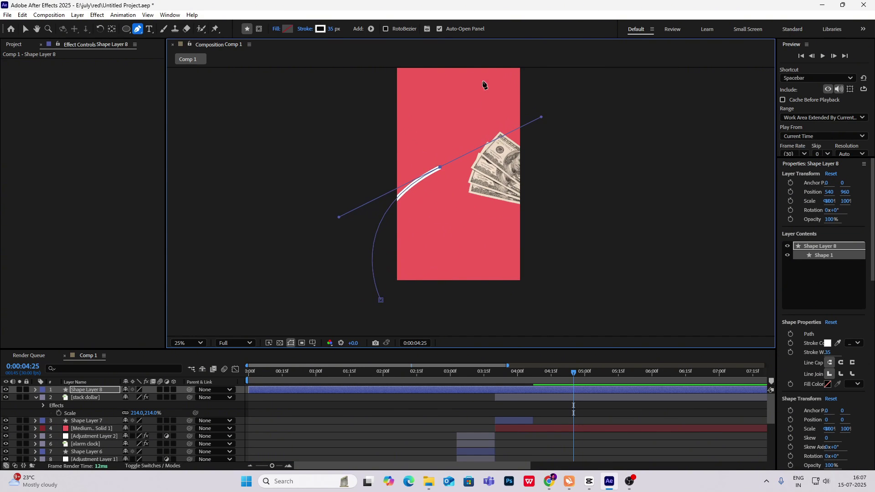
pyautogui.press(',')
pyautogui.moveTo(422, 102); pyautogui.dragTo(376, 103)
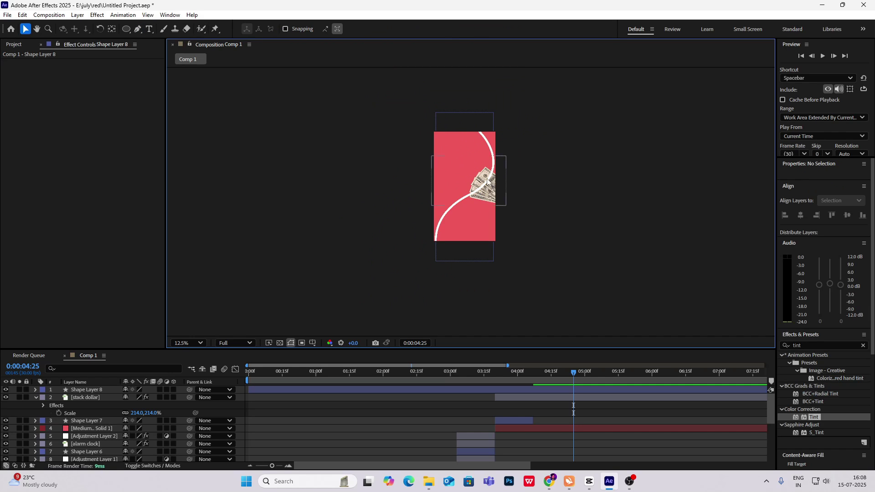
pyautogui.scroll(1, 481, 199)
pyautogui.scroll(-1, 471, 197)
# Step: Set the stroke width of the S-shaped curve to 7 px
pyautogui.click(35, 397)
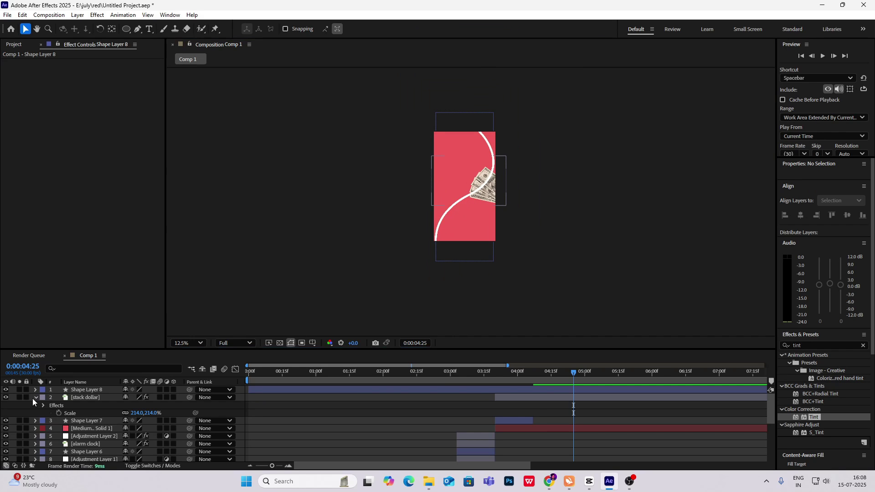
pyautogui.click(85, 389)
pyautogui.moveTo(412, 29)
pyautogui.mouseDown()
pyautogui.moveTo(393, 34)
pyautogui.moveTo(401, 42)
pyautogui.mouseUp()
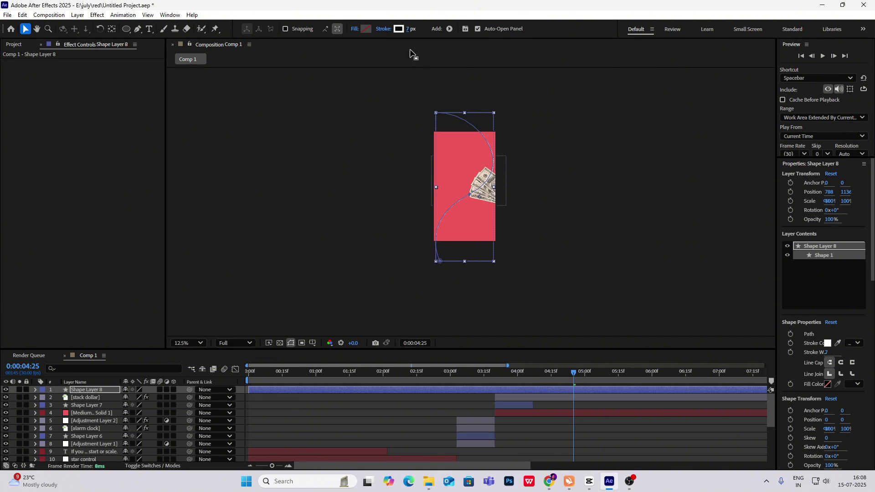
pyautogui.click(608, 148)
pyautogui.press('.')
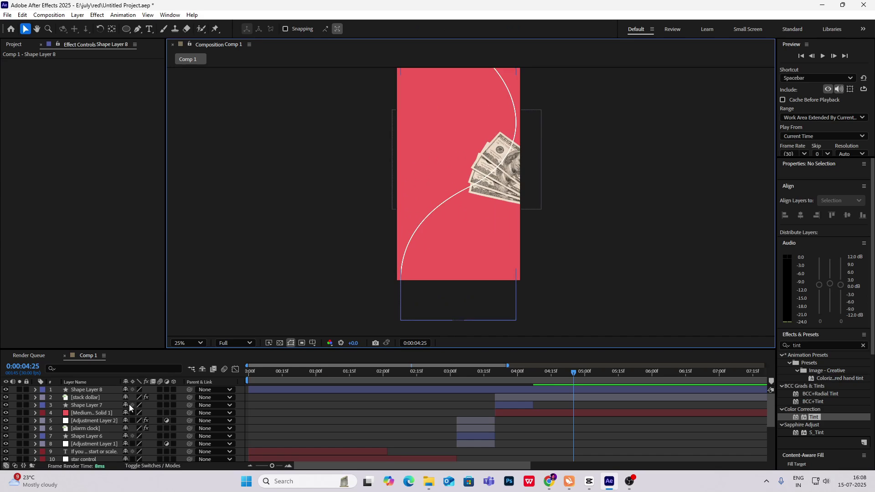
# Step: Add dashes to Stroke 1 of the S-shaped curve and set Dash to 79
pyautogui.click(36, 390)
pyautogui.click(44, 398)
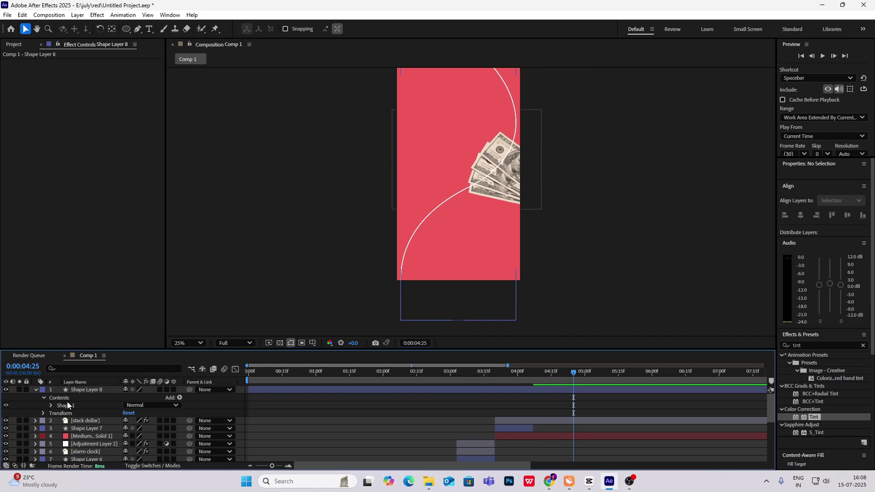
pyautogui.click(50, 406)
pyautogui.scroll(-1, 96, 418)
pyautogui.click(58, 398)
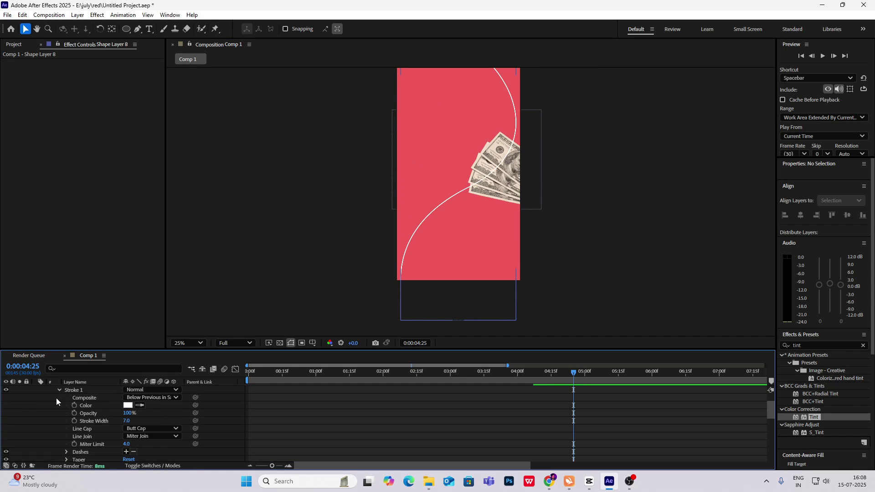
pyautogui.click(126, 452)
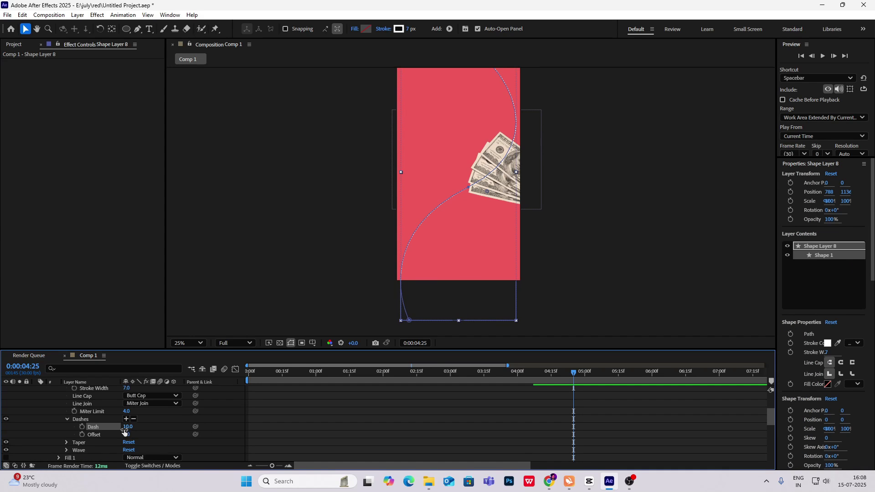
pyautogui.moveTo(124, 430); pyautogui.dragTo(157, 429)
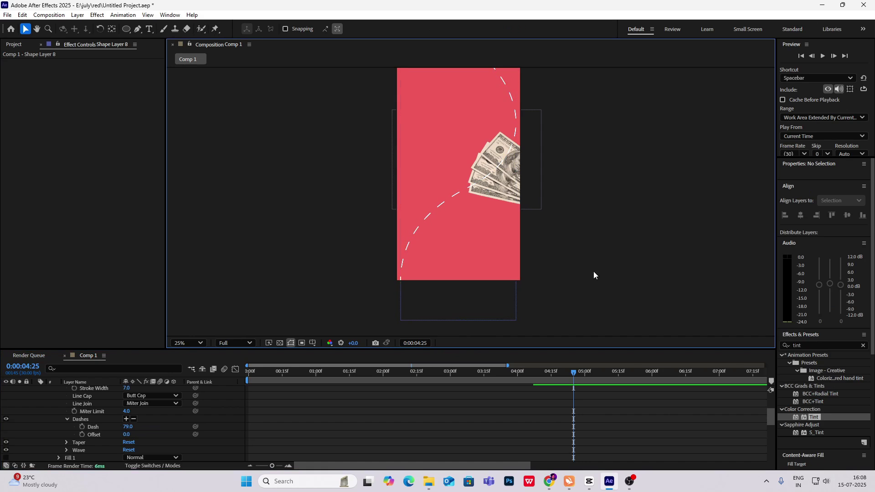
# Step: Switch to CapCut to compare the dashed curve with the reference frame and return to After Effects
pyautogui.click(590, 482)
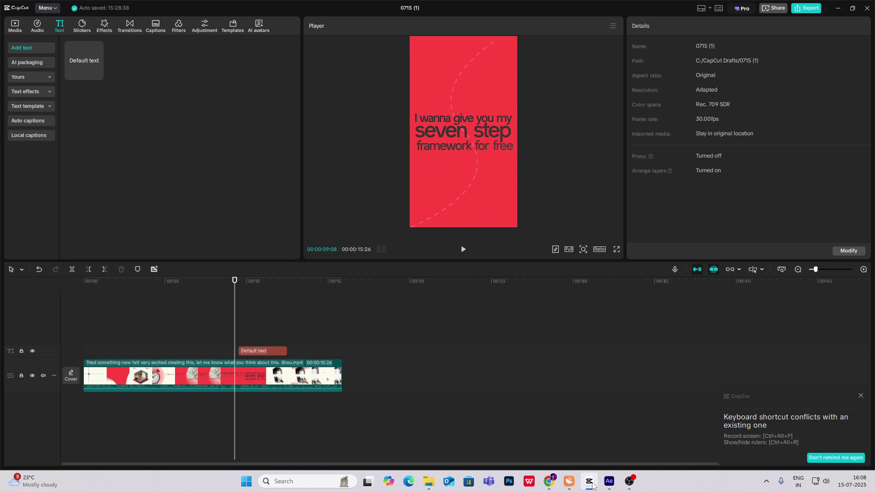
pyautogui.click(589, 482)
pyautogui.click(590, 482)
pyautogui.click(592, 485)
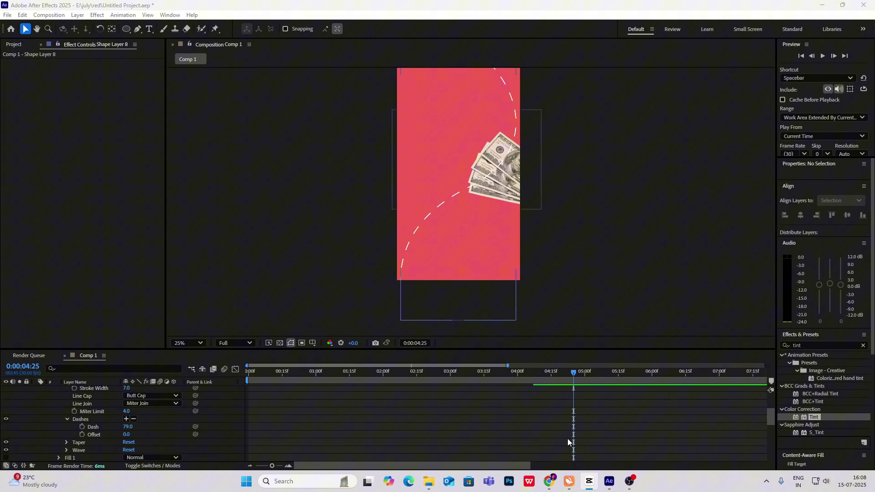
# Step: Try sliding the dashes along the curve by raising the stroke's dash Offset, and undo it
pyautogui.click(128, 436)
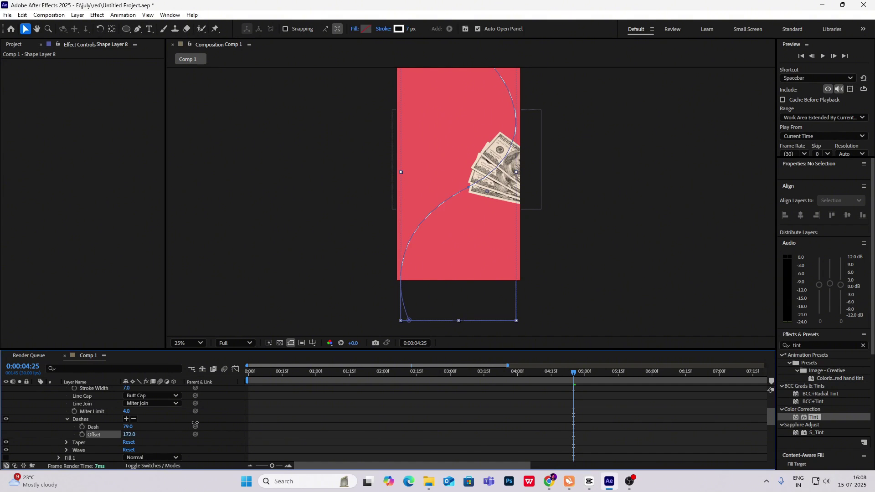
pyautogui.moveTo(127, 434); pyautogui.dragTo(241, 423)
pyautogui.hotkey('ctrl', 'z')
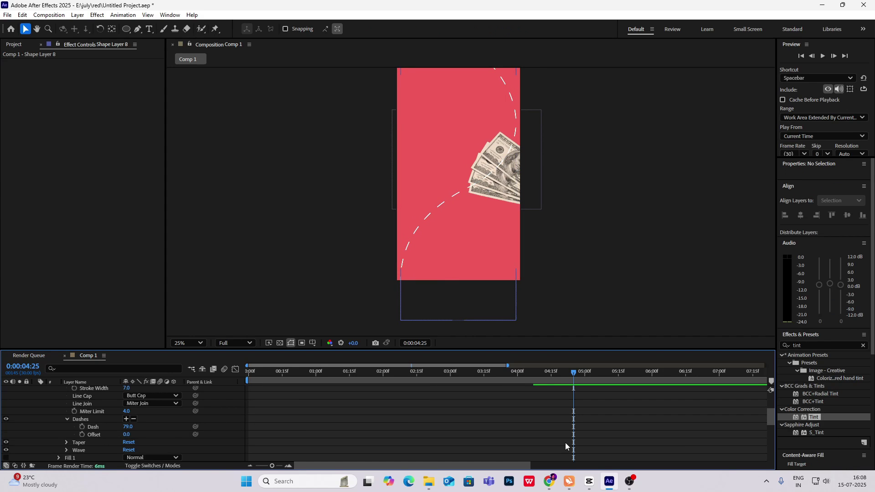
# Step: Scrub the CapCut reference through the smiling man's revenue scene up to 00:00:15:06, back to 00:00:11:23, and return to After Effects
pyautogui.click(589, 481)
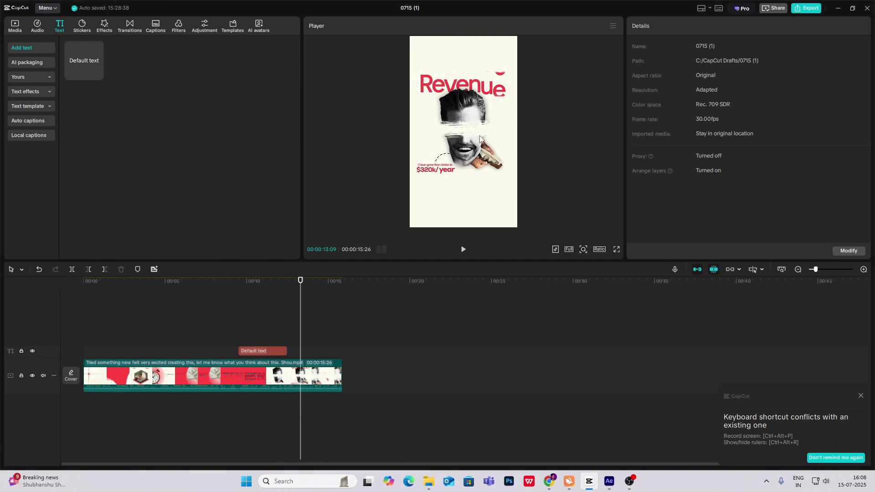
pyautogui.moveTo(301, 310); pyautogui.dragTo(312, 312)
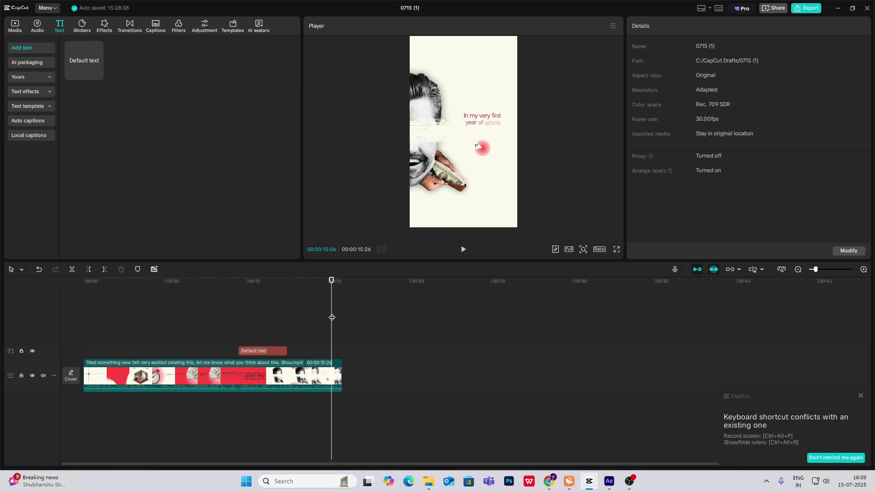
pyautogui.moveTo(332, 317); pyautogui.dragTo(275, 318)
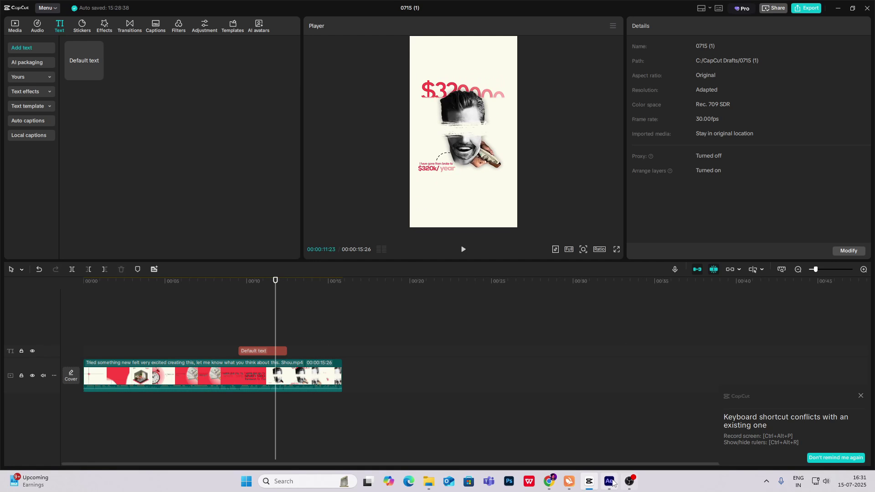
pyautogui.click(609, 481)
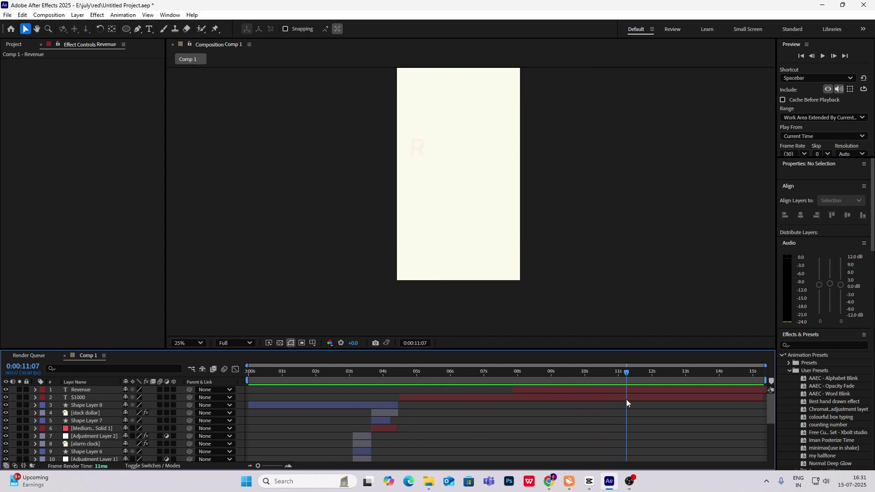
# Step: Add the normal person image as the top layer of Comp 1 and scale it to 193%
pyautogui.click(16, 48)
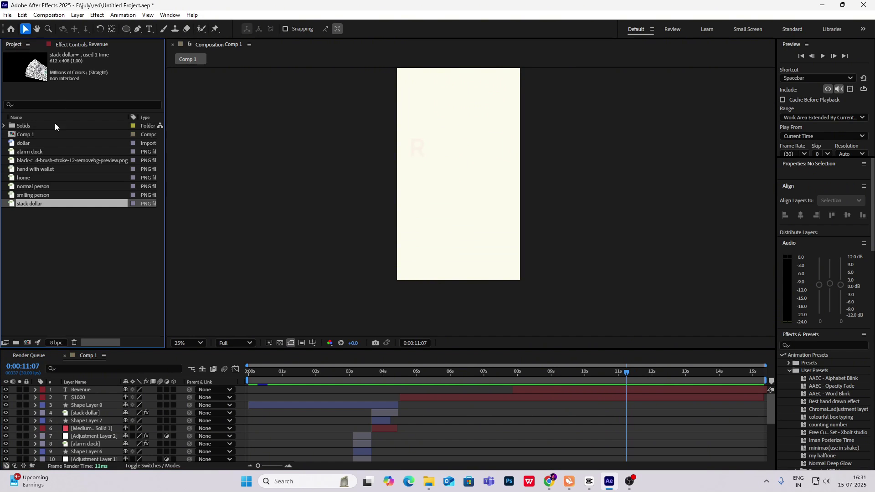
pyautogui.click(37, 168)
pyautogui.click(35, 187)
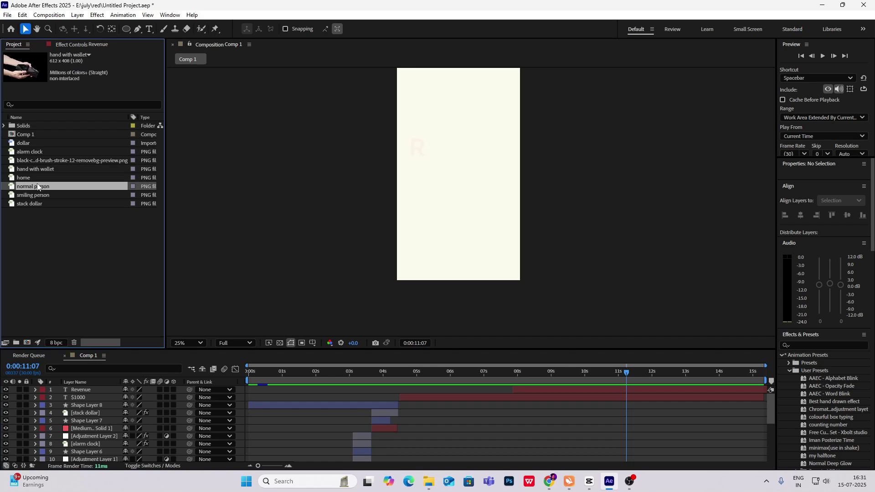
pyautogui.moveTo(35, 191); pyautogui.dragTo(79, 387)
pyautogui.press('s')
pyautogui.moveTo(137, 397); pyautogui.dragTo(196, 405)
pyautogui.click(633, 243)
# Step: Set the Pen tool's stroke color to the cream sampled from the composition background
pyautogui.click(138, 28)
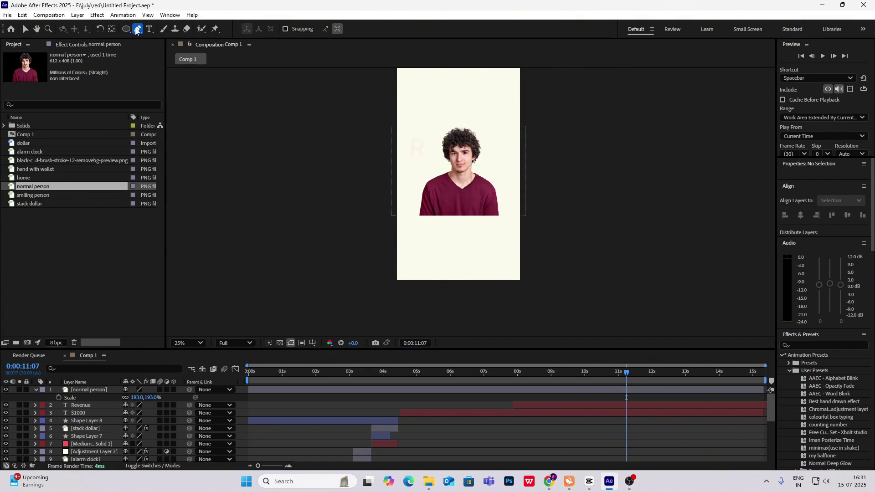
pyautogui.click(321, 28)
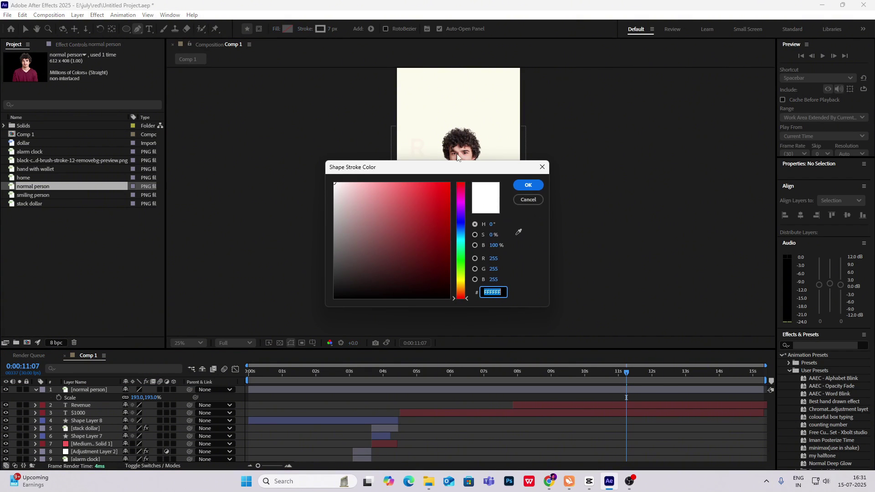
pyautogui.click(519, 230)
pyautogui.click(469, 88)
pyautogui.click(527, 185)
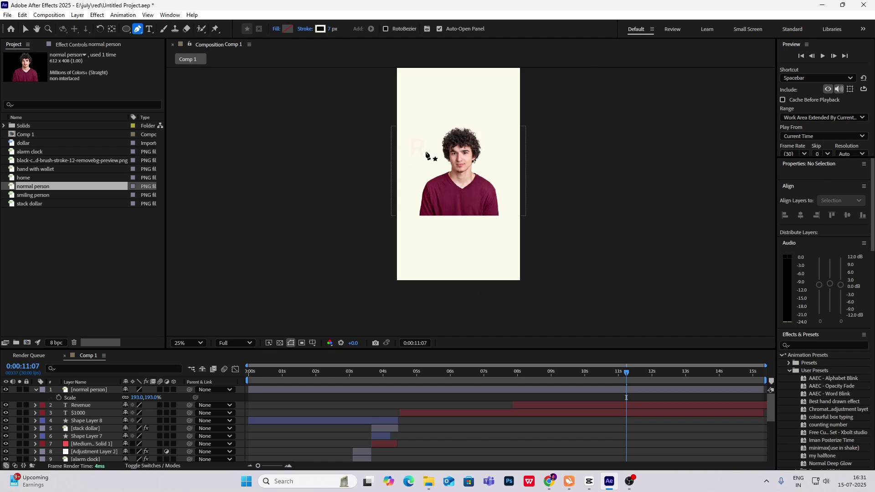
# Step: Draw a straight horizontal line across the person's eyes and set its stroke width to 146 px
pyautogui.click(425, 152)
pyautogui.moveTo(330, 29); pyautogui.dragTo(405, 39)
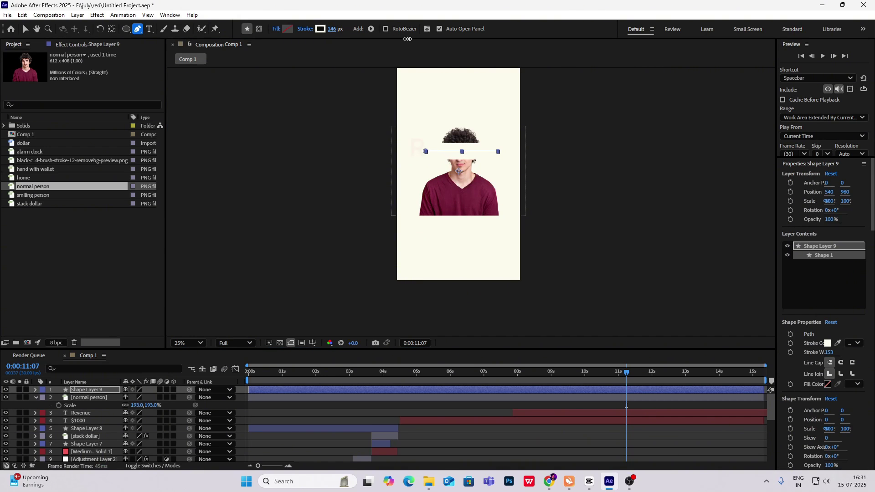
pyautogui.press('v')
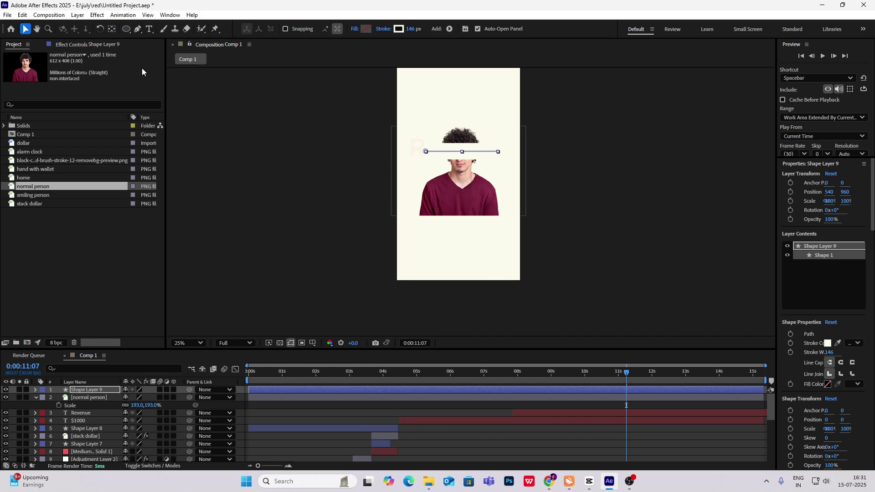
# Step: Find the Roughen Edges effect and apply it to the cream line layer covering the person's eyes
pyautogui.hotkey('ctrl', '5')
pyautogui.click(816, 332)
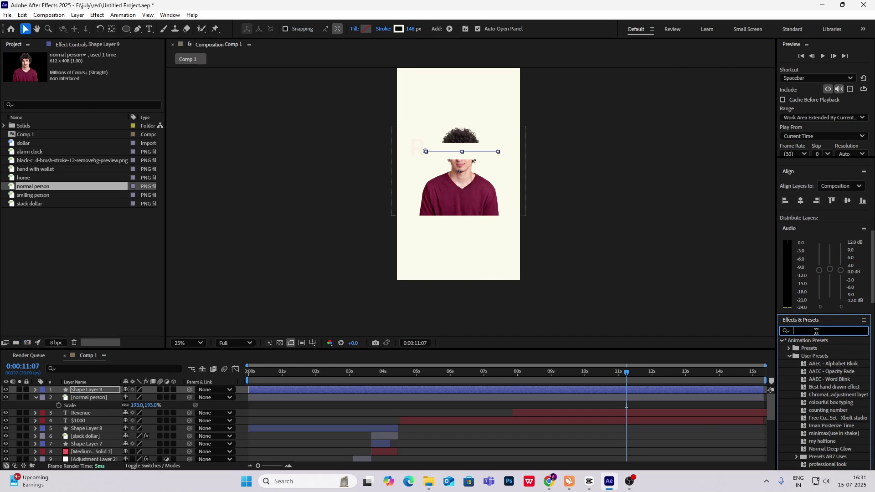
pyautogui.write('roug')
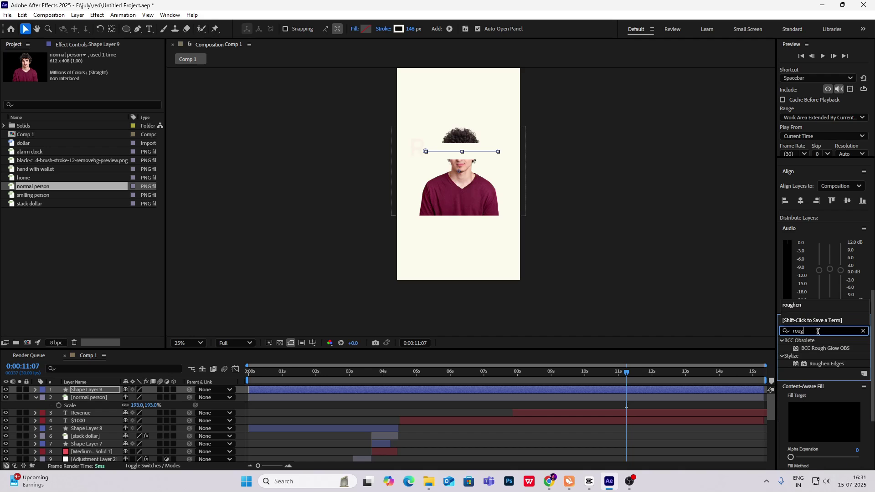
pyautogui.write('hen edge')
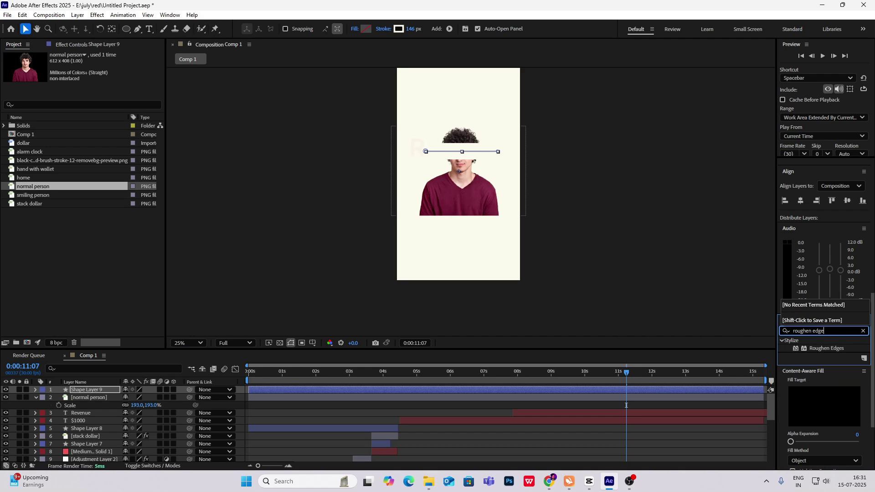
pyautogui.write('s')
pyautogui.moveTo(827, 348); pyautogui.dragTo(105, 390)
pyautogui.press('.')
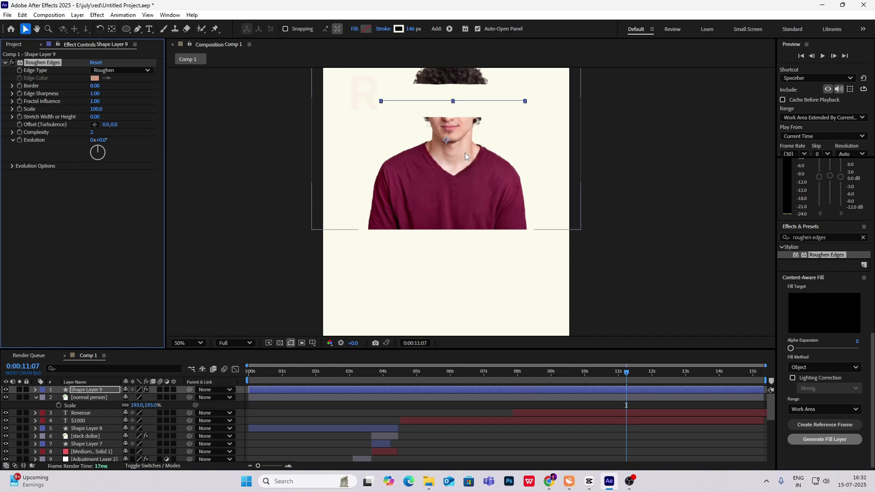
# Step: Set the cream line's Roughen Edges to Cut with border 58, stretch 5.10 and complexity 10, adjusting edge sharpness, fractal influence and scale
pyautogui.click(120, 70)
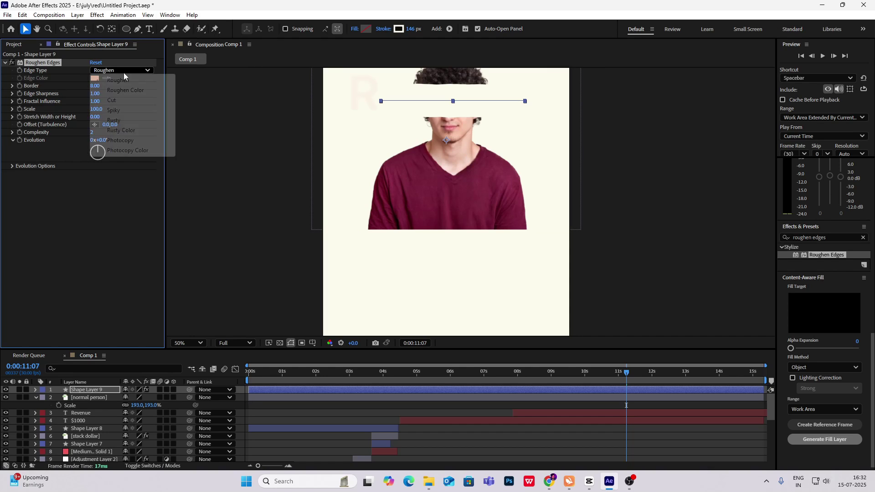
pyautogui.click(118, 100)
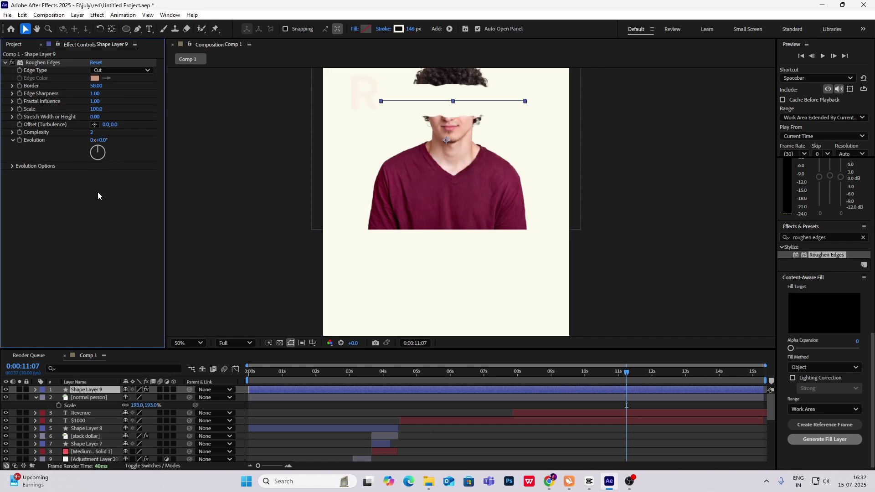
pyautogui.moveTo(94, 93); pyautogui.dragTo(160, 105)
pyautogui.moveTo(98, 109); pyautogui.dragTo(153, 127)
pyautogui.moveTo(95, 117); pyautogui.dragTo(285, 124)
pyautogui.moveTo(121, 125); pyautogui.dragTo(204, 124)
pyautogui.moveTo(92, 132); pyautogui.dragTo(136, 132)
# Step: Set the Roughen Edges evolution to 1x+142° and its random seed to 1540
pyautogui.moveTo(410, 105); pyautogui.dragTo(412, 114)
pyautogui.moveTo(100, 140); pyautogui.dragTo(322, 132)
pyautogui.click(12, 166)
pyautogui.click(20, 181)
pyautogui.moveTo(95, 208); pyautogui.dragTo(431, 130)
# Step: Center the cream line's anchor point on the shape and scale the layer to 65%
pyautogui.hotkey('ctrl', 'alt', 'Home')
pyautogui.press('s')
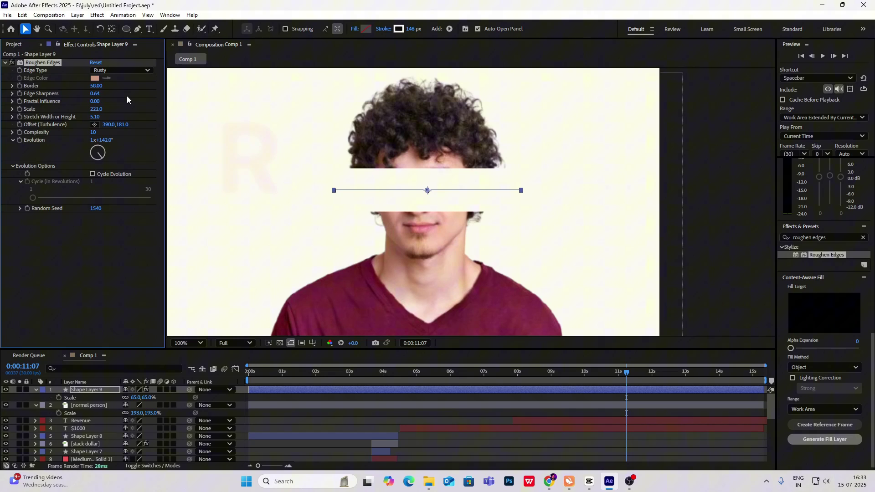
# Step: Set Roughen Edges to the Cut edge type with border 118.10, edge sharpness 0.57, fractal influence 1.00 and scale 221
pyautogui.click(121, 70)
pyautogui.click(105, 73)
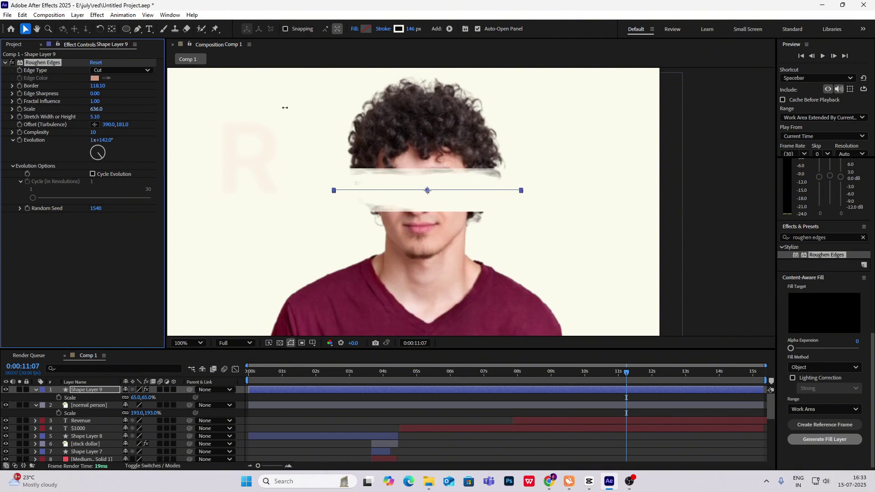
pyautogui.click(513, 197)
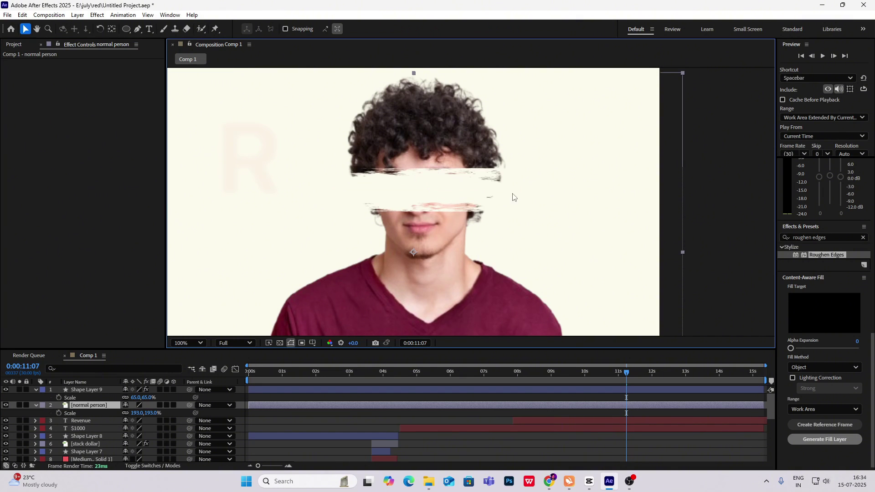
pyautogui.press(',')
pyautogui.press(',')
pyautogui.press('.')
pyautogui.press('.')
# Step: Go to 0:00:10:06 and move the cream line's anchor point to the left end of the line
pyautogui.moveTo(625, 374); pyautogui.dragTo(589, 380)
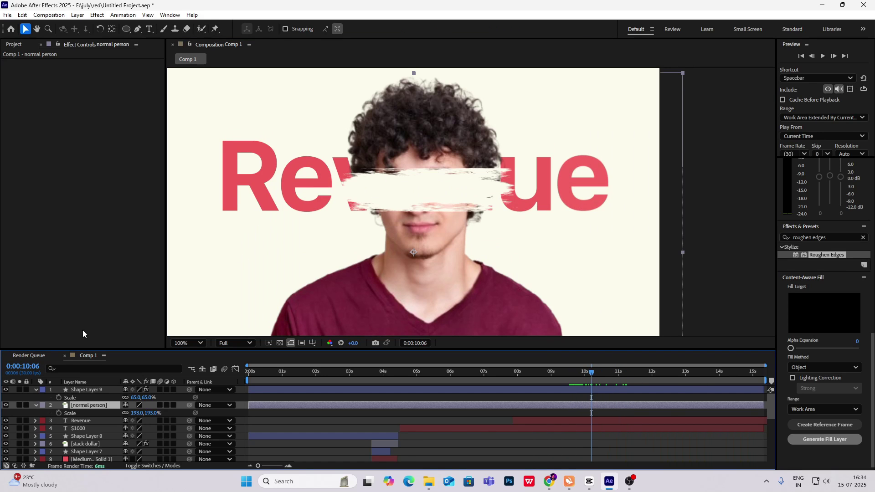
pyautogui.click(91, 390)
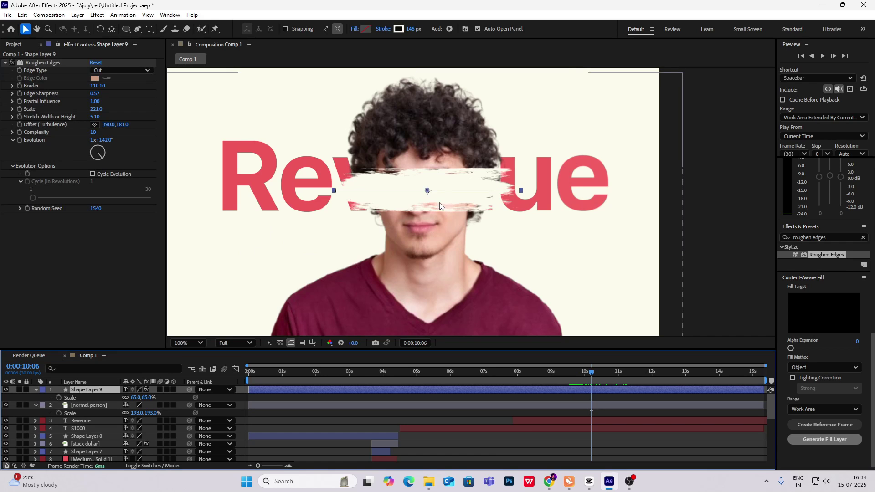
pyautogui.press('y')
pyautogui.moveTo(427, 191); pyautogui.dragTo(347, 193)
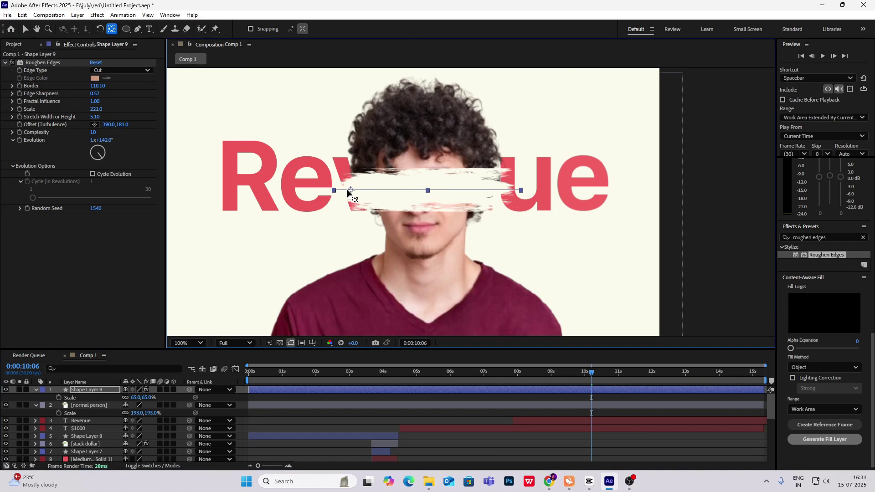
pyautogui.press('v')
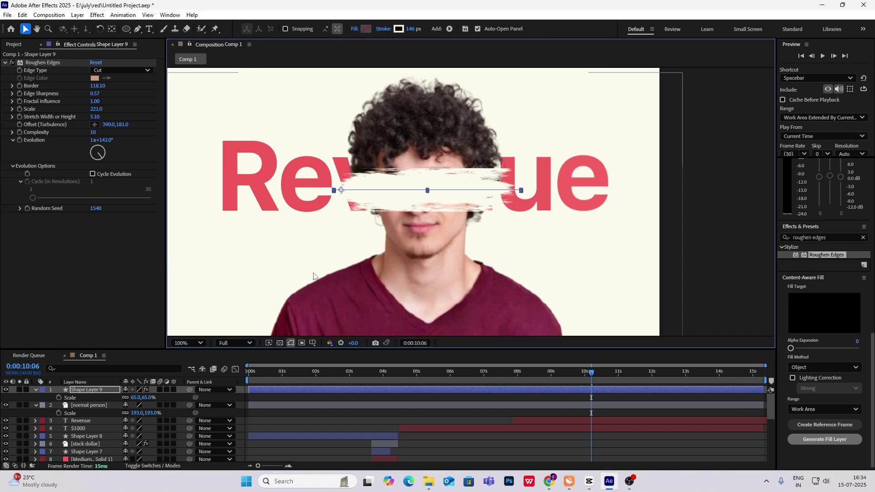
# Step: Keyframe the cream line's scale from 5% width and 65% height at 0:00:10:06 to 65% on both at 0:00:11:09
pyautogui.press('a')
pyautogui.hotkey('shift', 'p')
pyautogui.press('s')
pyautogui.click(129, 400)
pyautogui.click(59, 397)
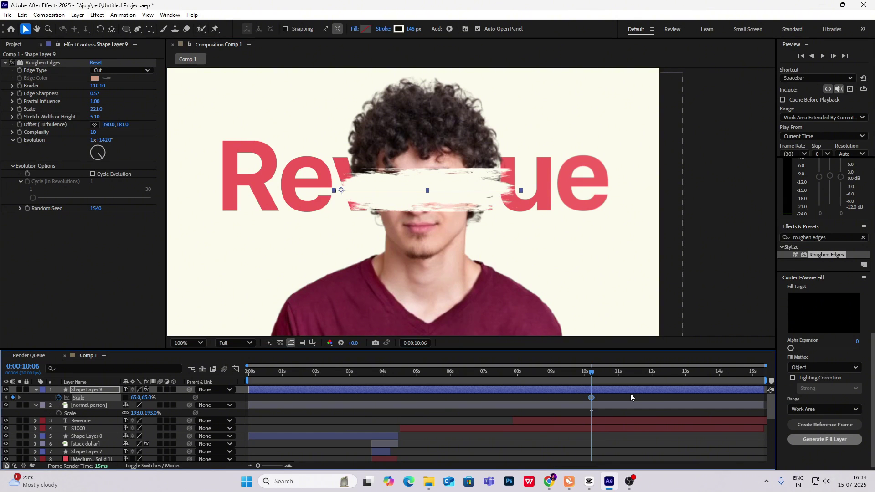
pyautogui.click(630, 380)
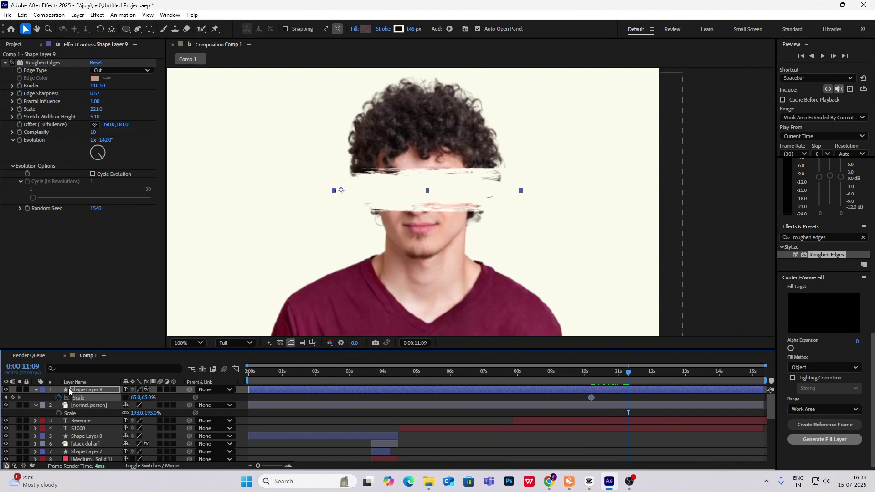
pyautogui.click(13, 398)
pyautogui.click(6, 397)
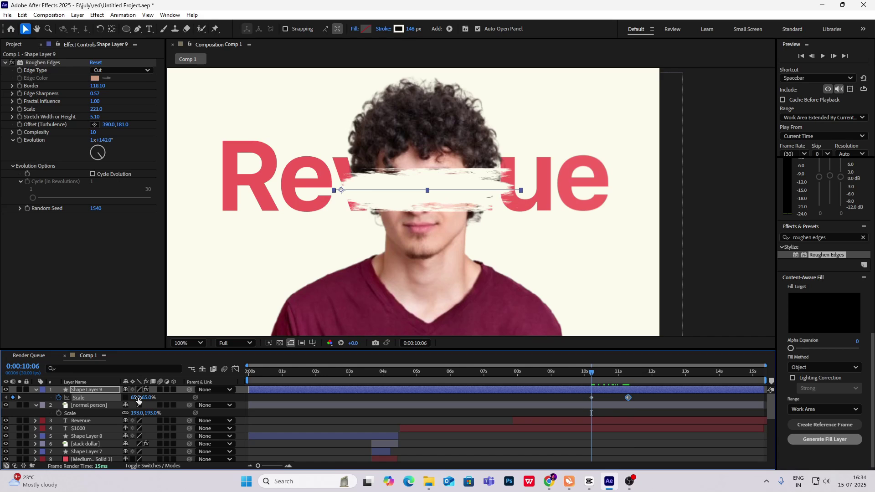
pyautogui.moveTo(138, 399); pyautogui.dragTo(112, 399)
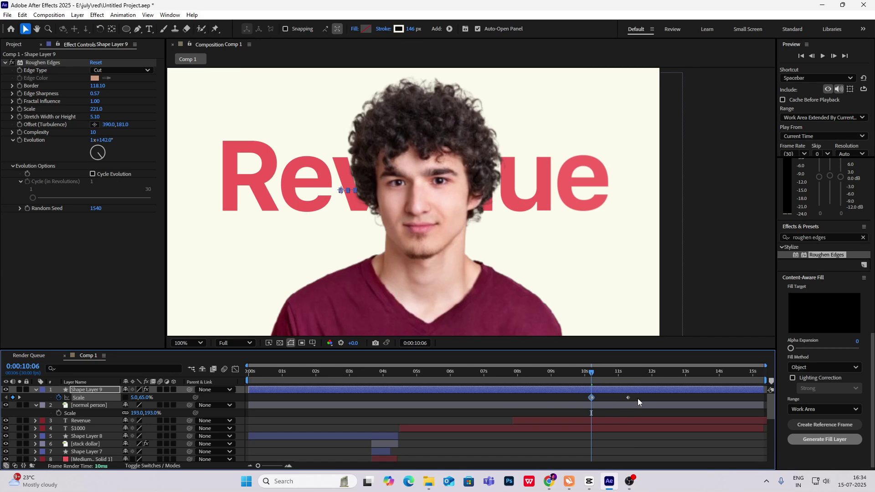
# Step: Easy-ease both scale keyframes, shape the speed graph to peak early with a long slowdown, and preview the line's reveal
pyautogui.moveTo(638, 399); pyautogui.dragTo(539, 404)
pyautogui.press('F9')
pyautogui.click(235, 369)
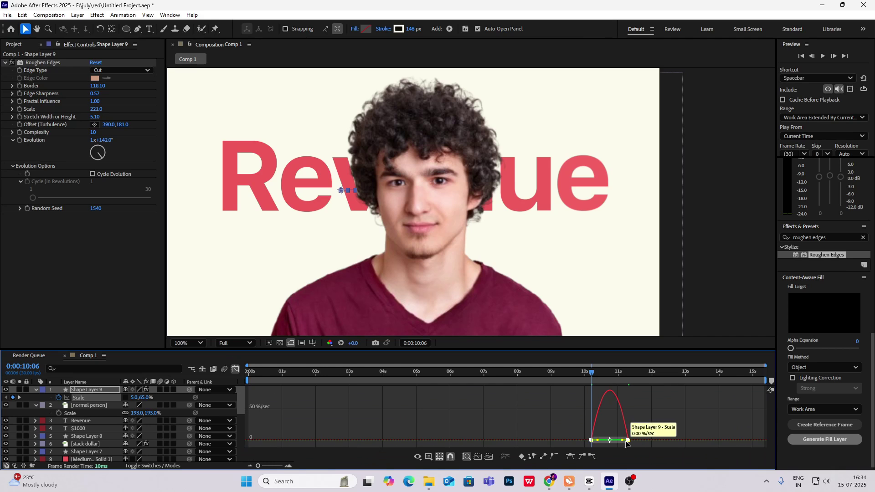
pyautogui.moveTo(625, 441); pyautogui.dragTo(613, 440)
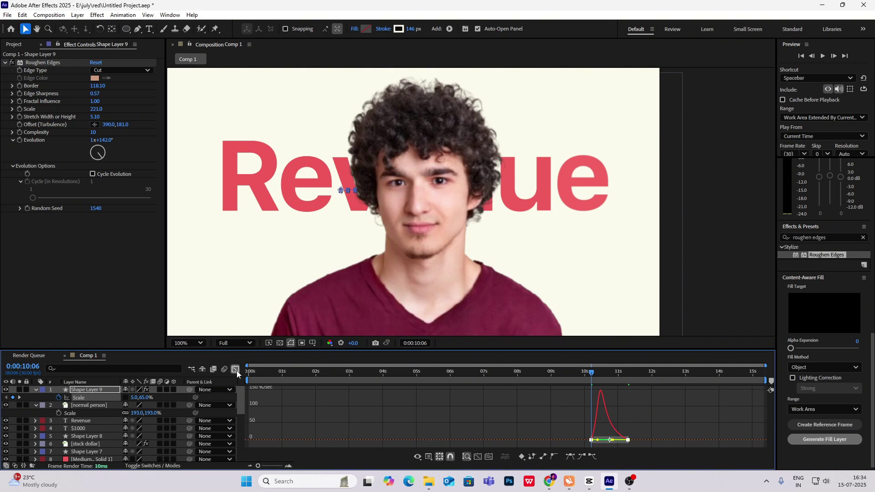
pyautogui.click(235, 369)
pyautogui.press('space')
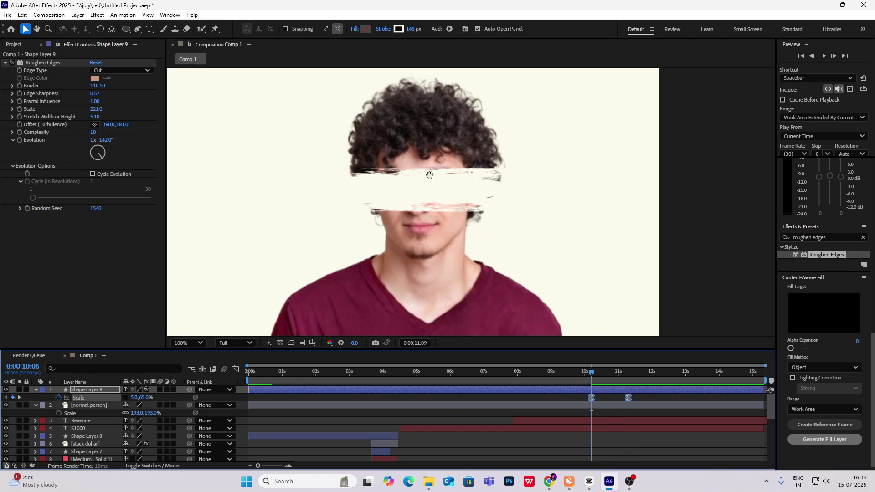
pyautogui.press('space')
pyautogui.scroll(-2, 474, 202)
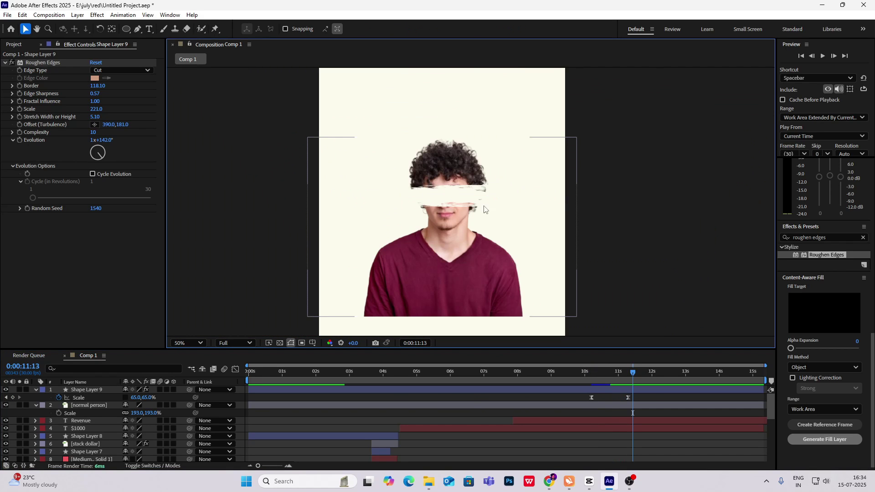
# Step: Switch to CapCut to check the face and wallet scene in the reference video, and return to After Effects
pyautogui.click(589, 481)
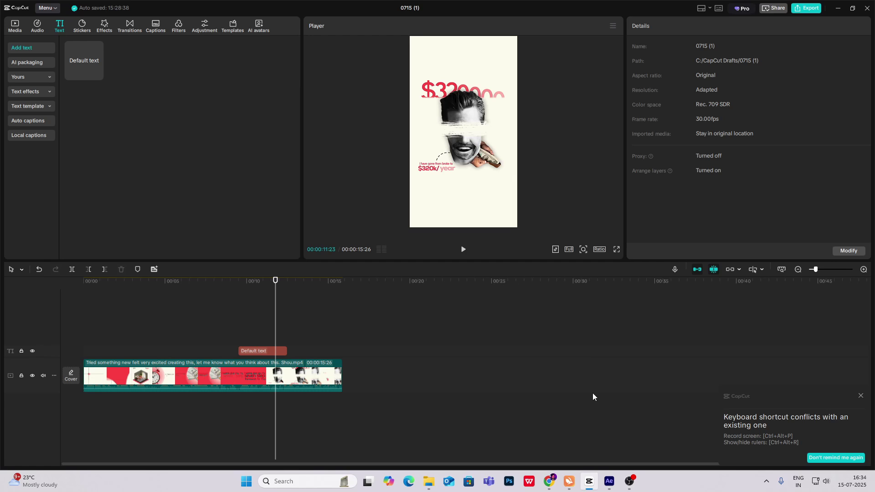
pyautogui.click(549, 482)
pyautogui.click(549, 481)
pyautogui.click(613, 487)
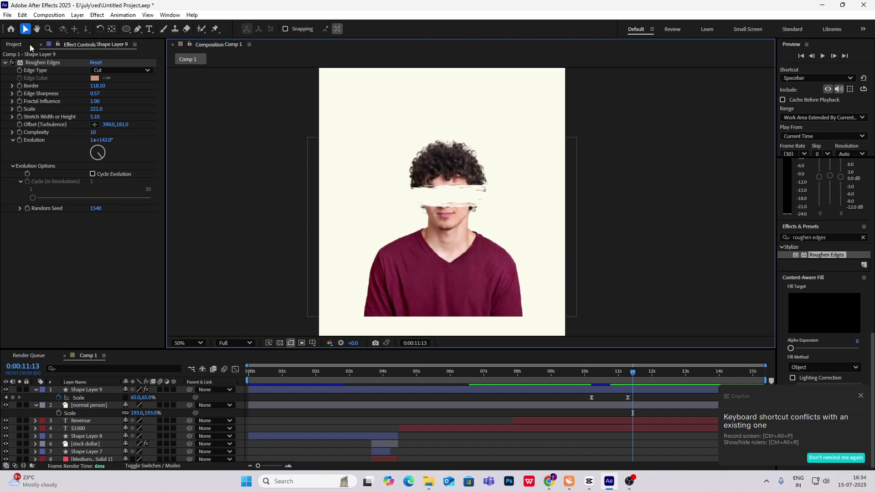
# Step: Add the hand with wallet image to Comp 1 beneath the normal person layer and position it beside the person's lower right side
pyautogui.click(17, 46)
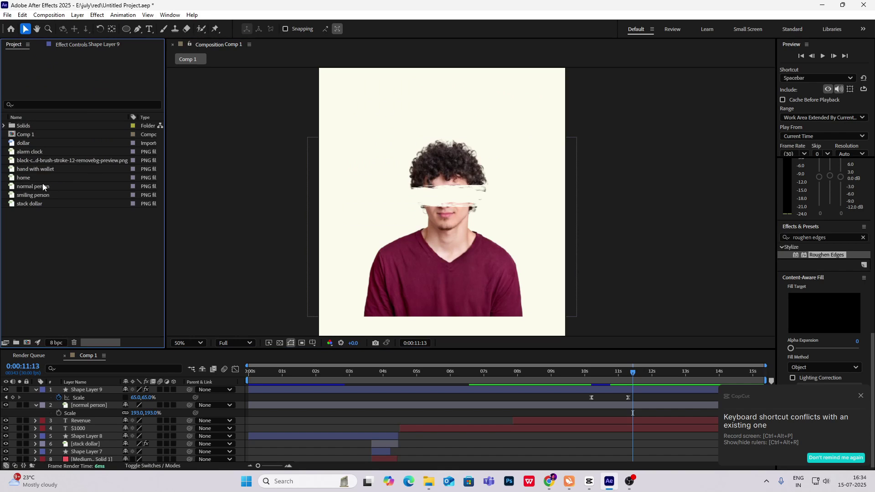
pyautogui.moveTo(40, 171); pyautogui.dragTo(119, 388)
pyautogui.moveTo(432, 230); pyautogui.dragTo(523, 272)
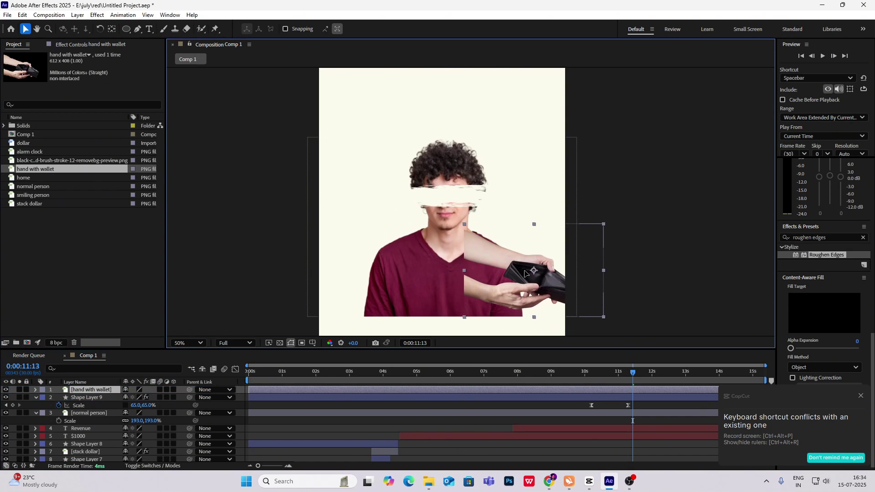
pyautogui.moveTo(93, 390); pyautogui.dragTo(94, 423)
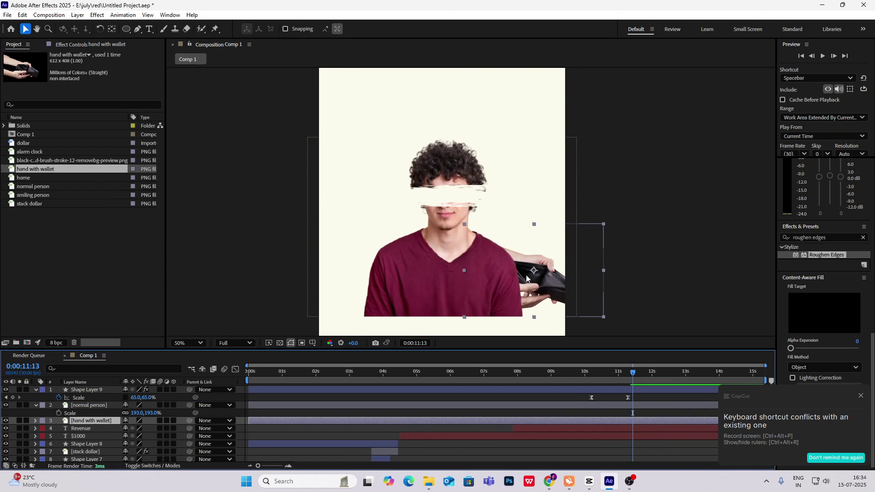
pyautogui.moveTo(525, 278)
pyautogui.mouseDown()
pyautogui.moveTo(517, 280)
pyautogui.moveTo(524, 282)
pyautogui.mouseUp()
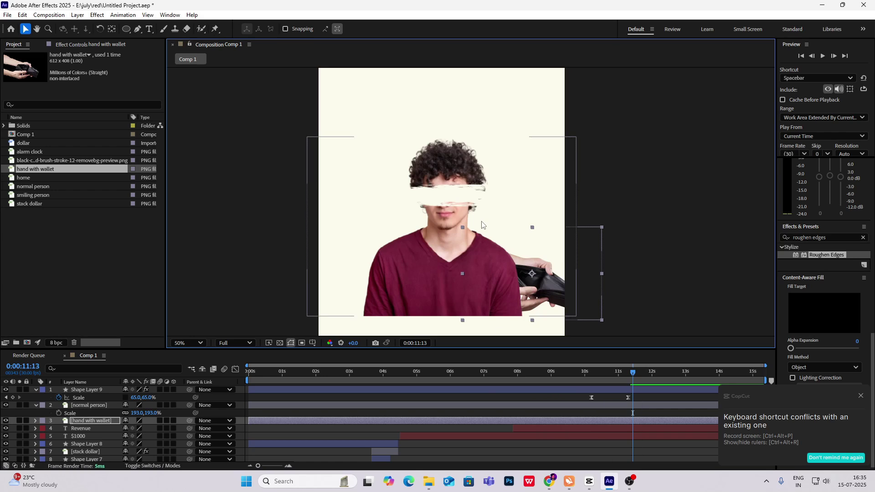
# Step: Move the current time to 0:00:09:19, before the cream line's reveal, with the hand with wallet layer selected
pyautogui.scroll(-2, 576, 251)
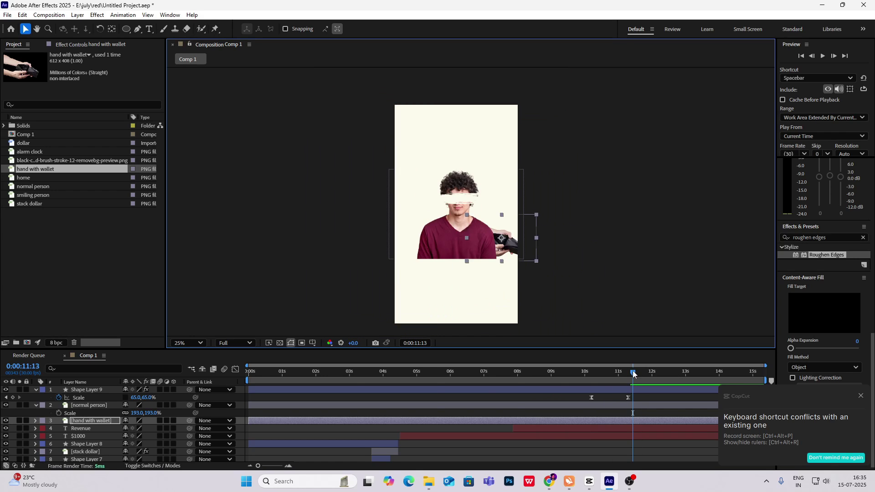
pyautogui.moveTo(634, 373); pyautogui.dragTo(572, 419)
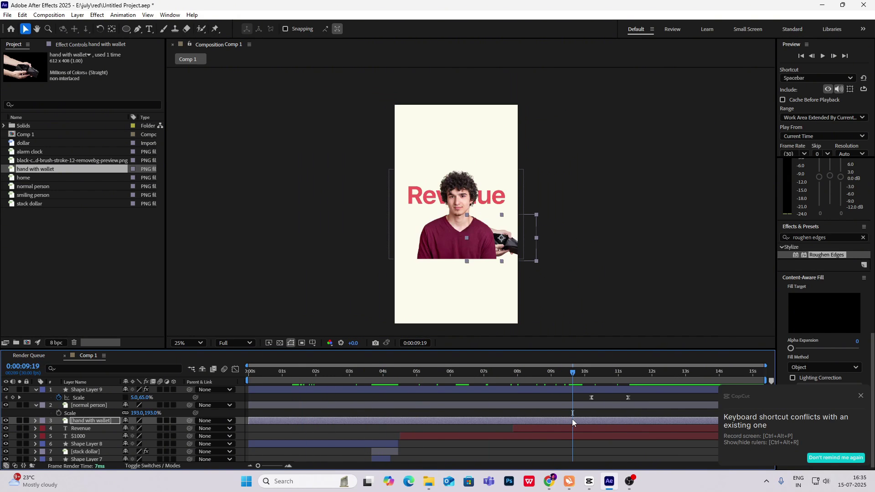